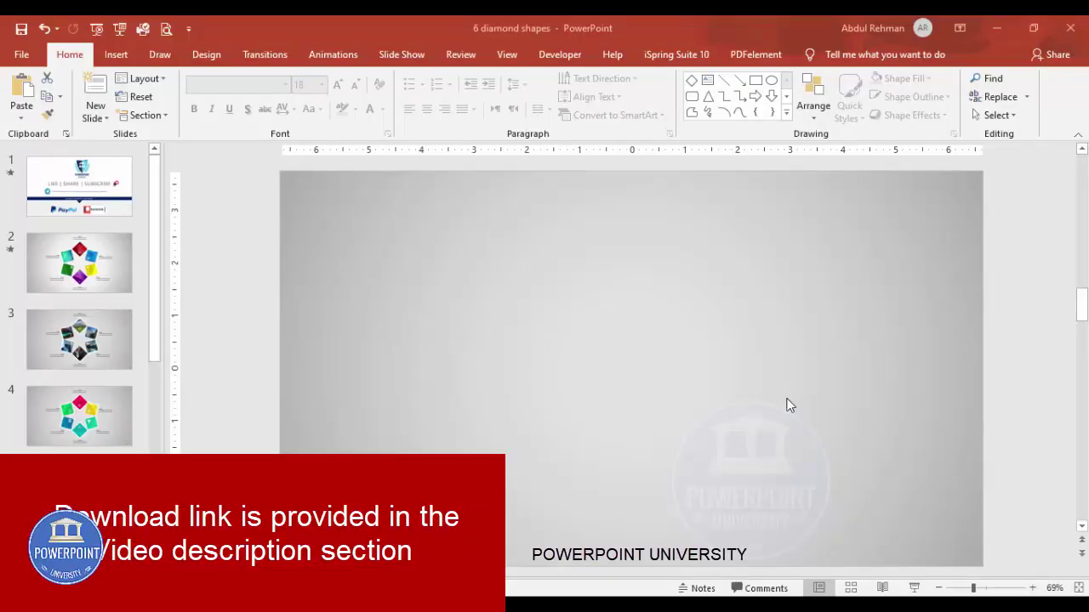
Step: Turn on the slide guides and place a Diamond shape at the slide centre
left_click(507, 54)
left_click(347, 114)
left_click(116, 55)
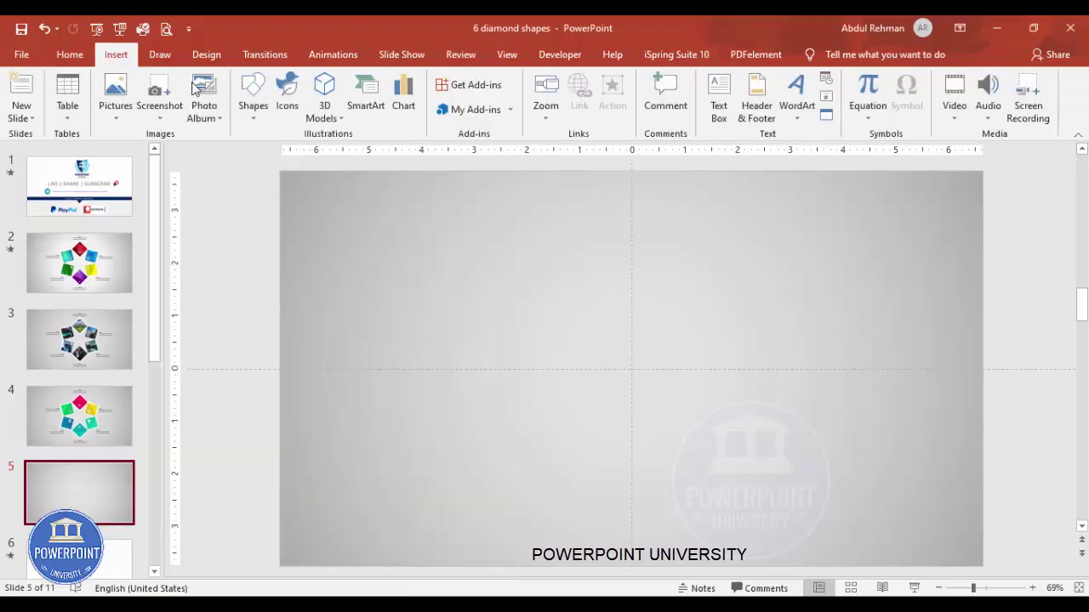
left_click(252, 102)
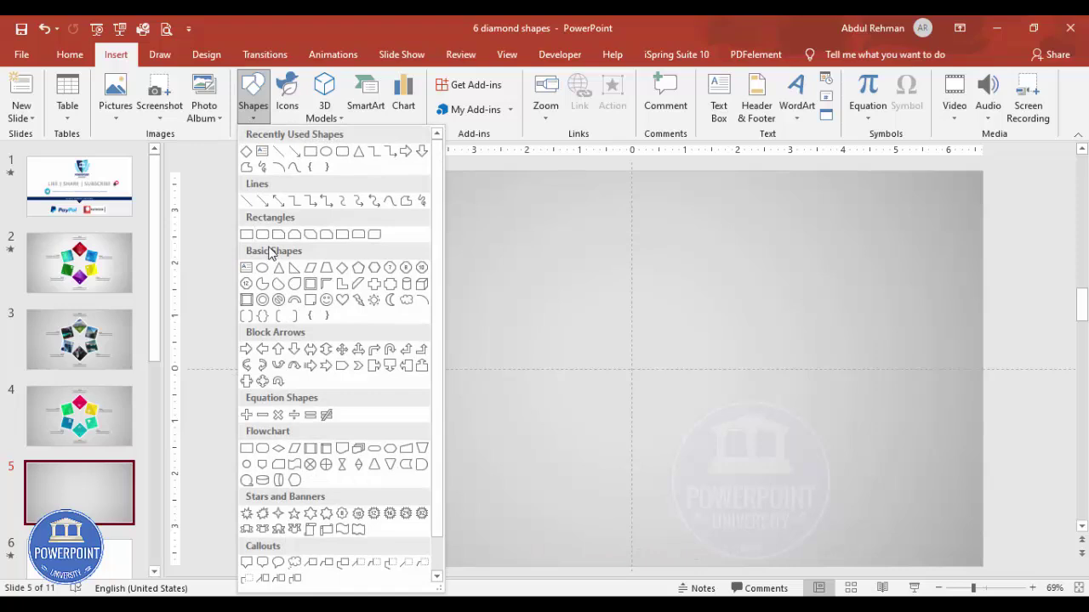
left_click(343, 269)
left_click(605, 322)
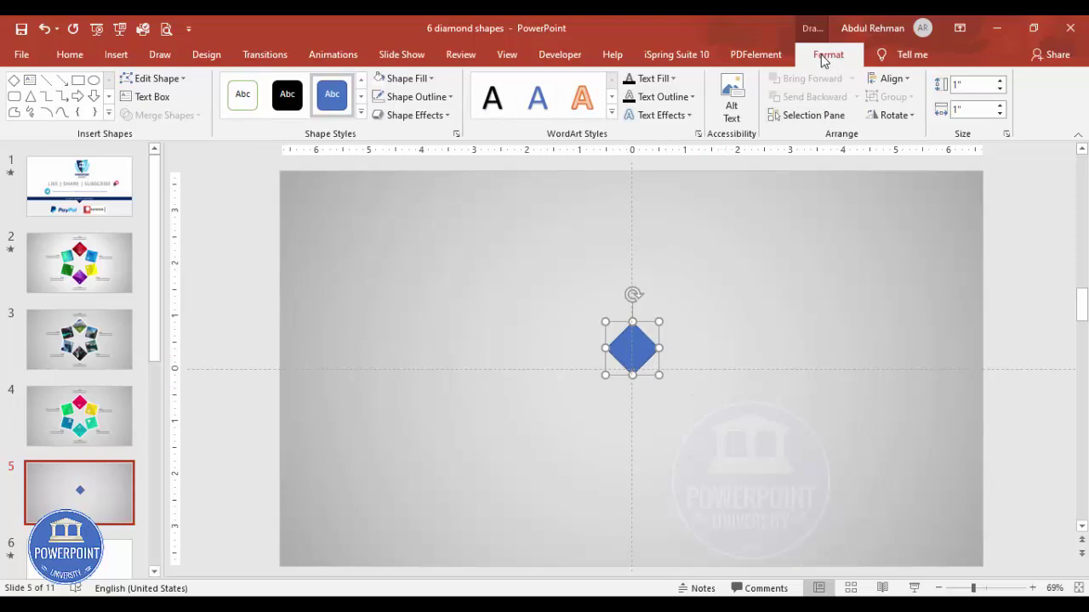
Step: Size the diamond to 2.05" high by 2.05" wide and remove its outline
left_click(974, 83)
type("2.05")
key("Tab")
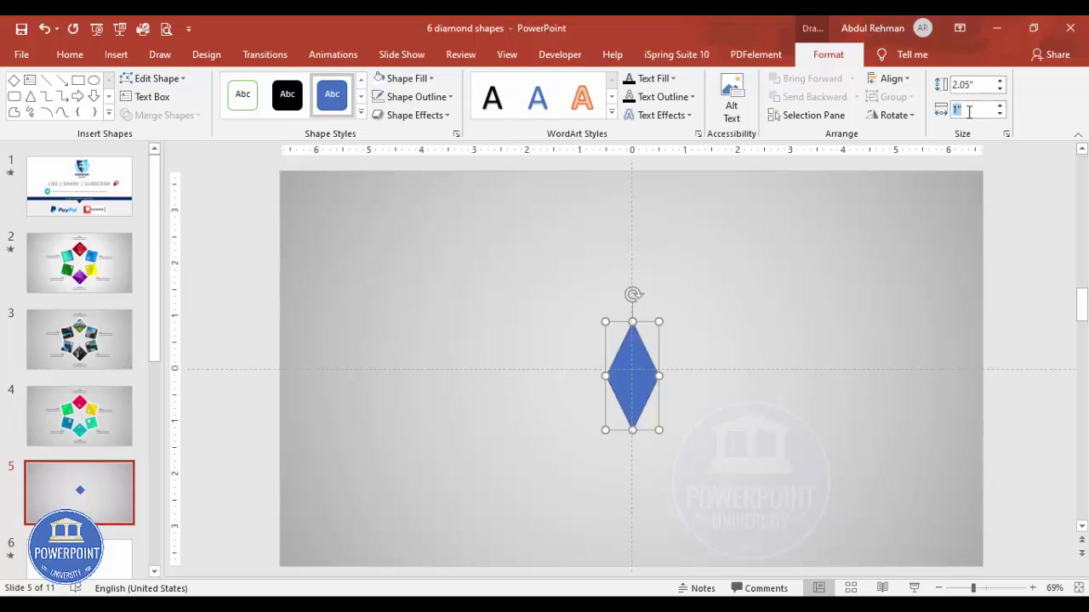
key("Return")
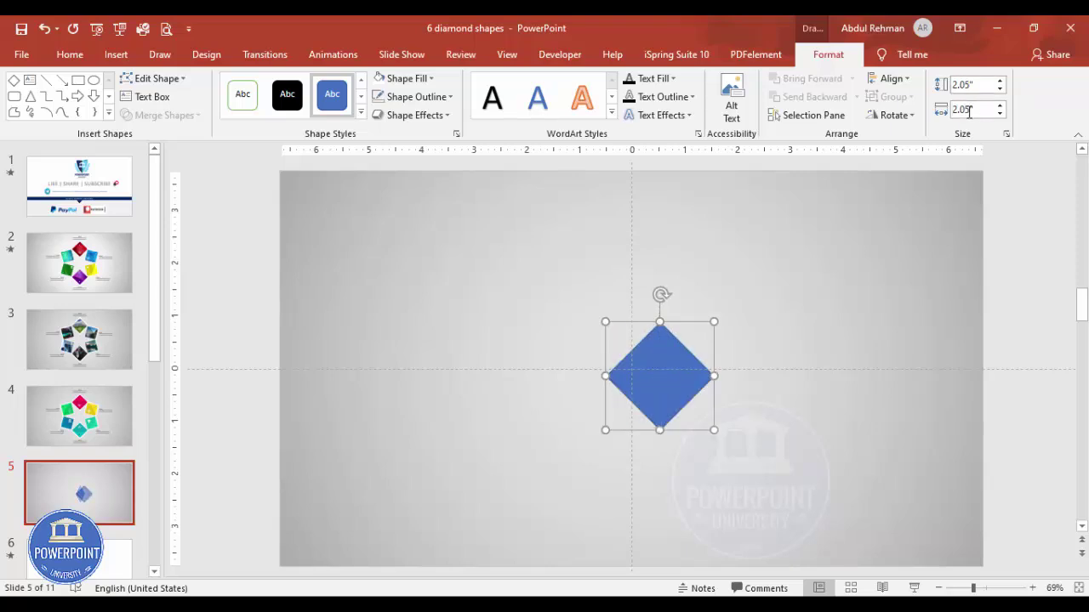
left_click(439, 100)
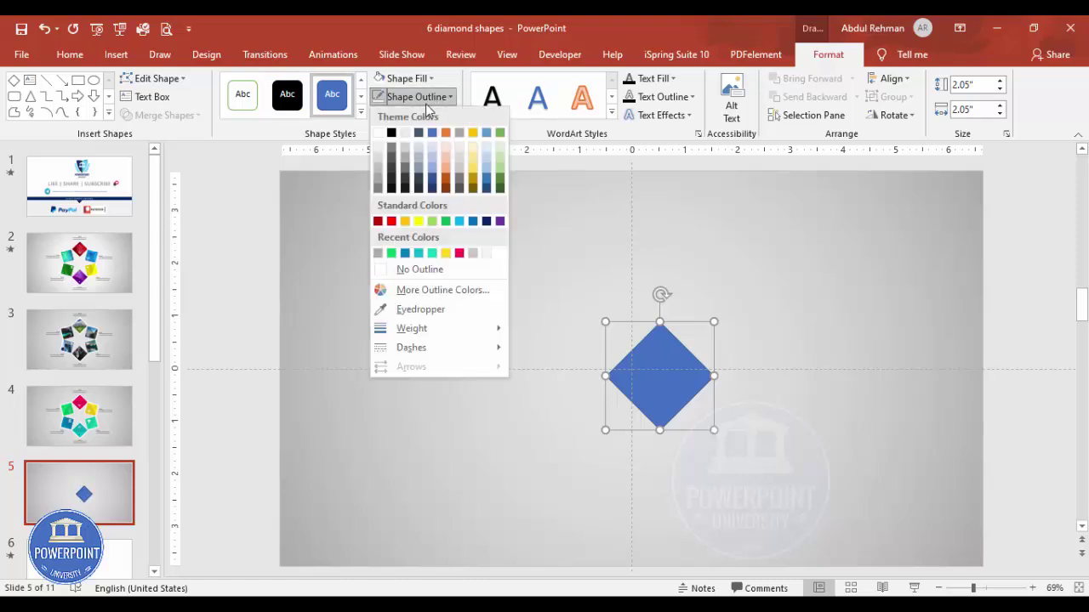
left_click(392, 270)
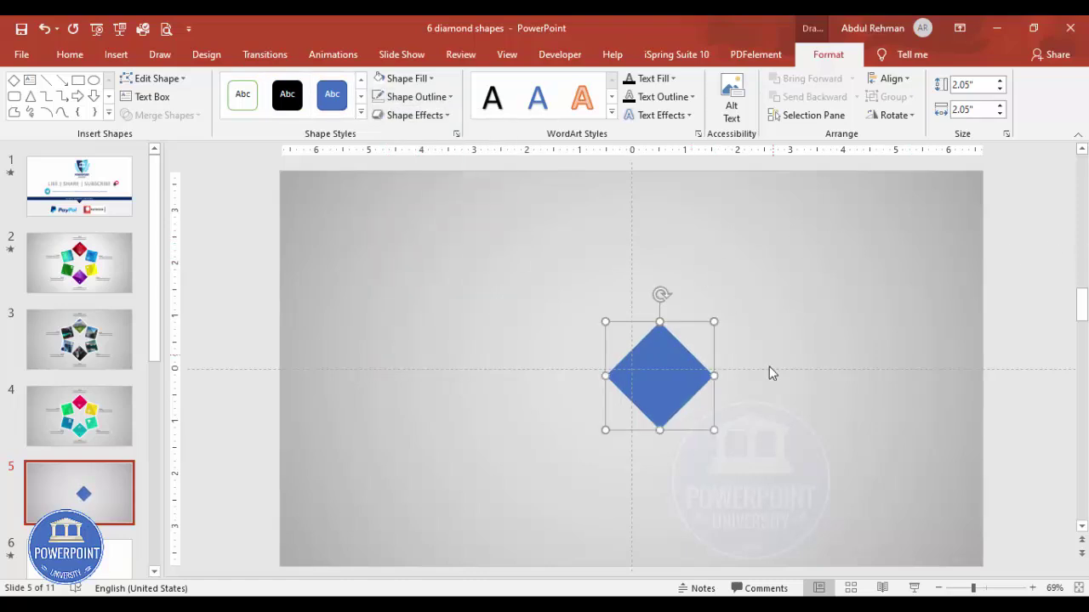
Step: Move the diamond up to the top centre and duplicate it with Ctrl+D
left_click_drag(669, 359, 641, 268)
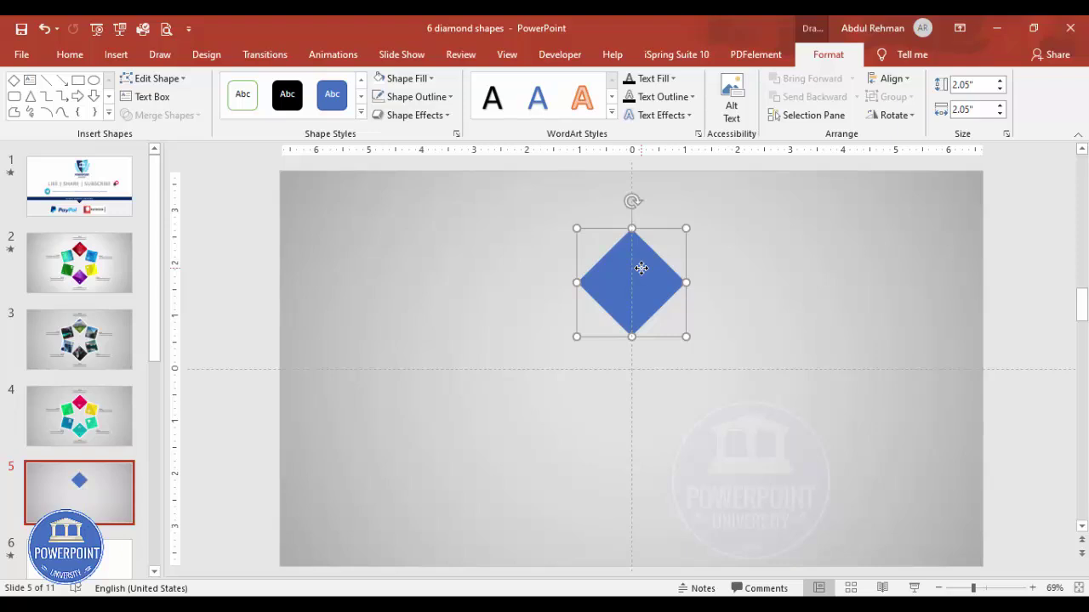
key("ctrl+d")
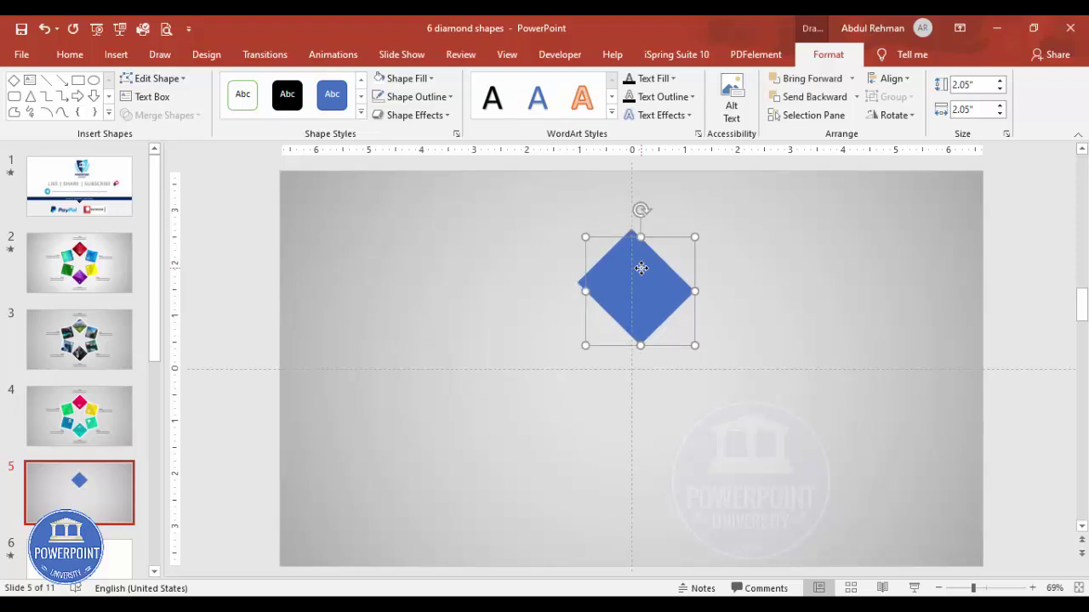
left_click_drag(640, 269, 716, 338)
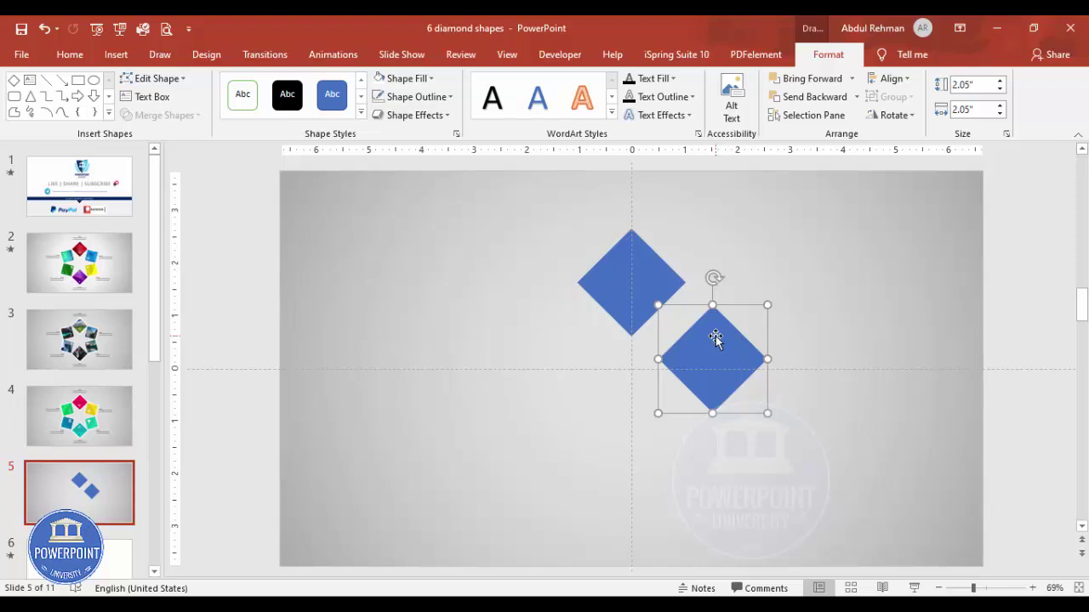
left_click_drag(712, 276, 704, 273)
key("ctrl+z")
key("ctrl+y")
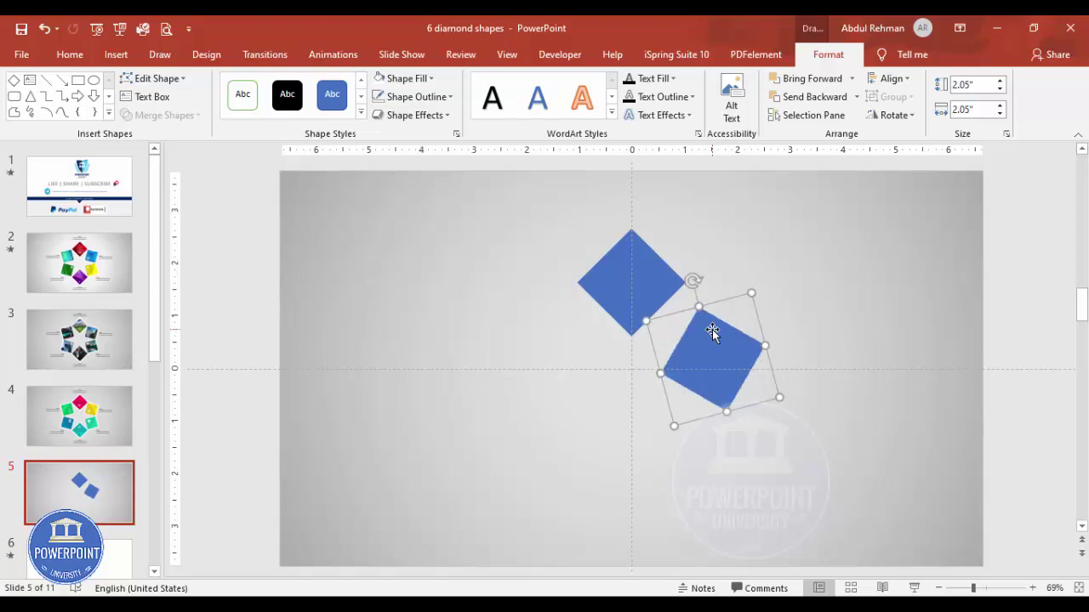
Step: Tilt the copy 15° counterclockwise and fit it against the first diamond's lower-right edge
left_click_drag(702, 323, 696, 305)
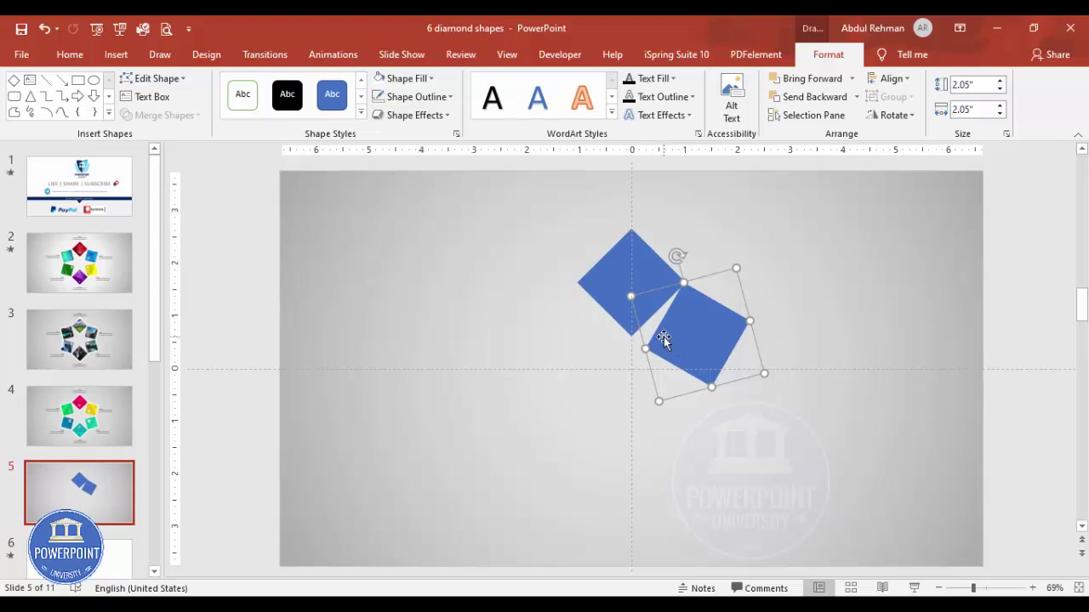
key("alt+Left")
left_click_drag(689, 329, 707, 325)
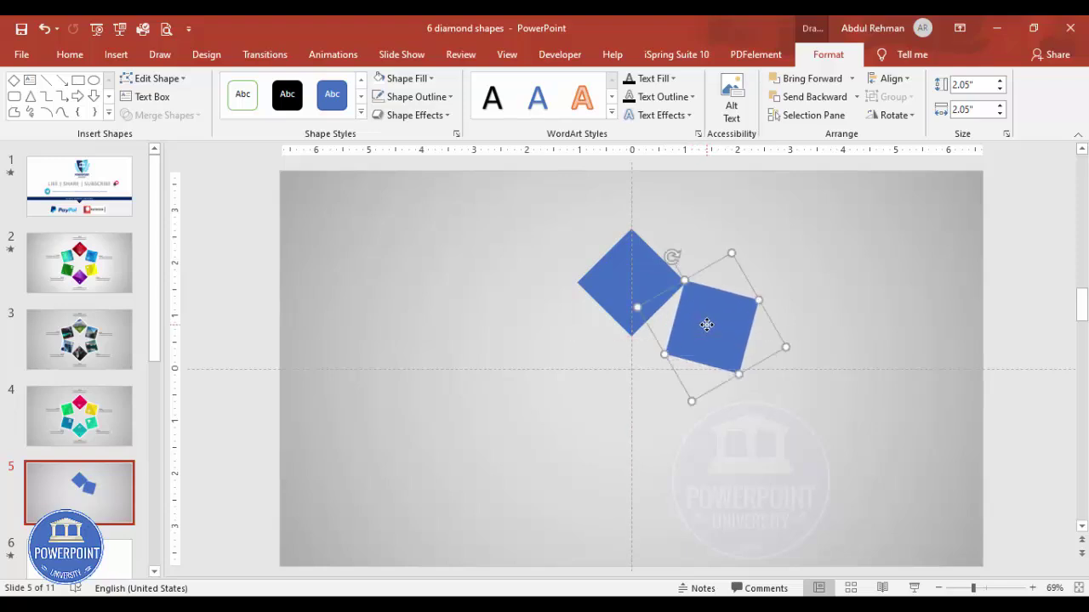
key("Up")
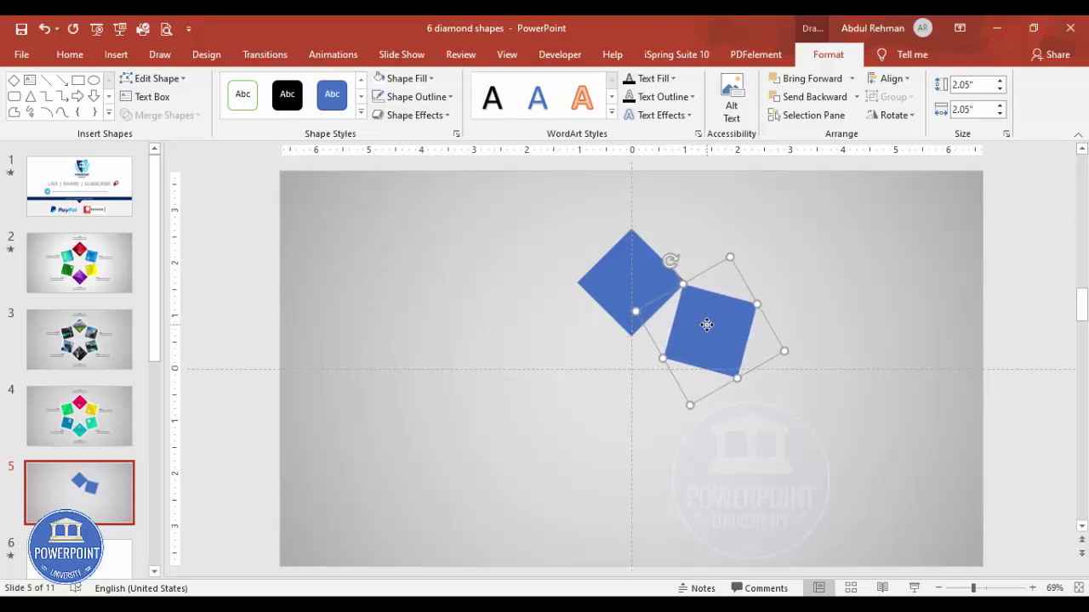
left_click(750, 332)
key("ctrl+a")
left_click_drag(719, 340, 721, 343)
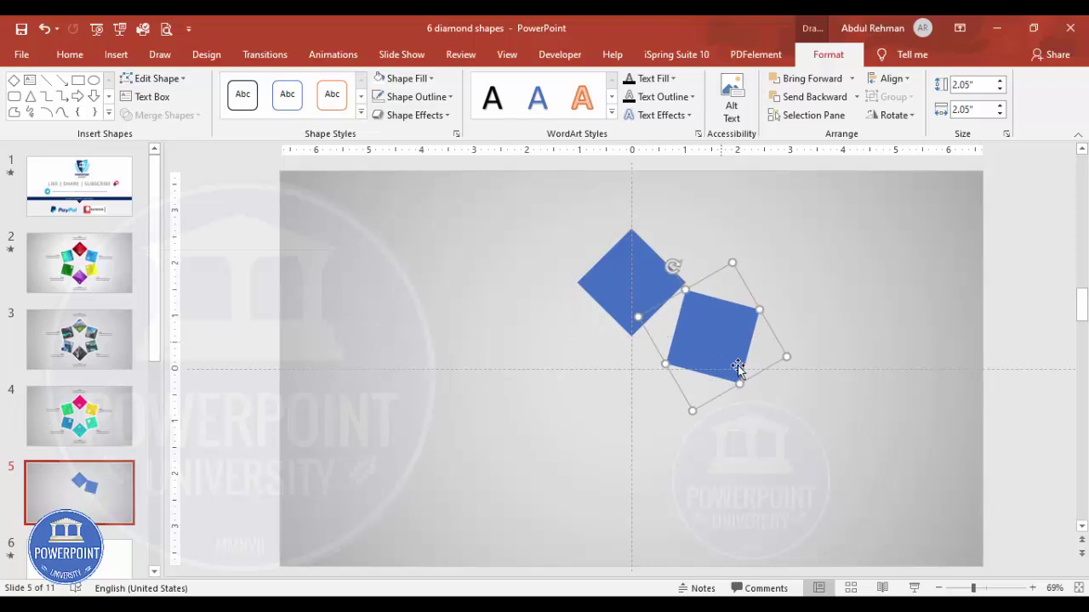
left_click_drag(968, 589, 983, 588)
left_click_drag(641, 394, 645, 396)
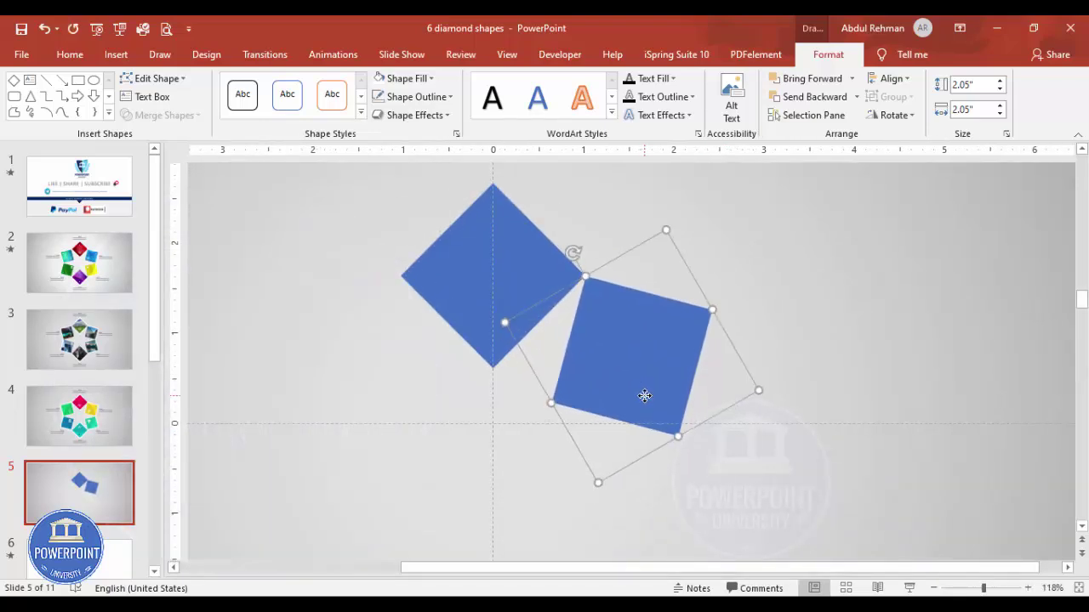
key("ctrl+Left")
left_click(751, 407)
left_click(1077, 588)
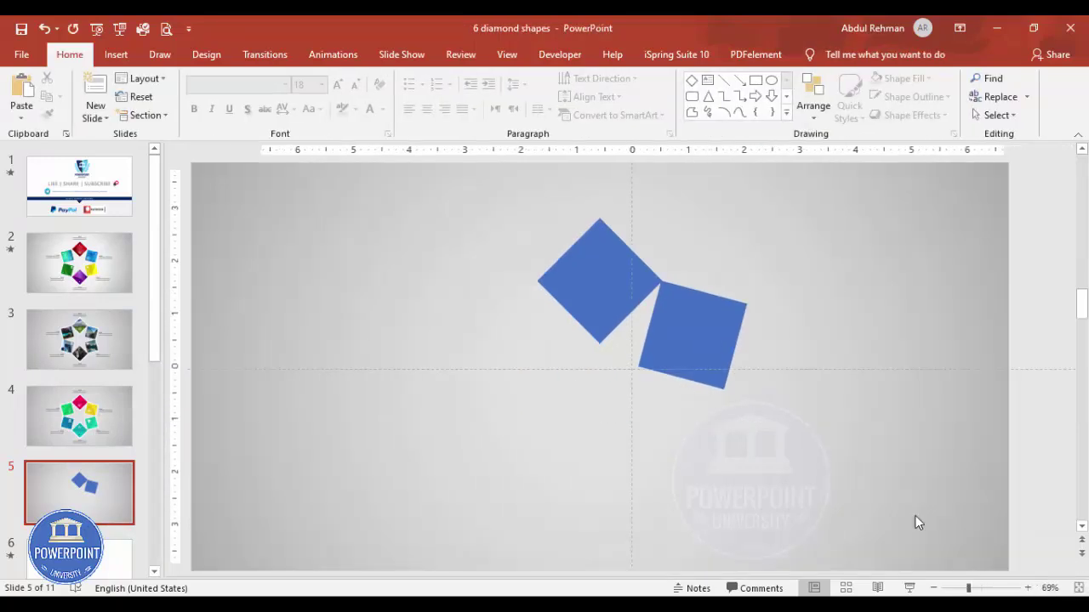
left_click(727, 343)
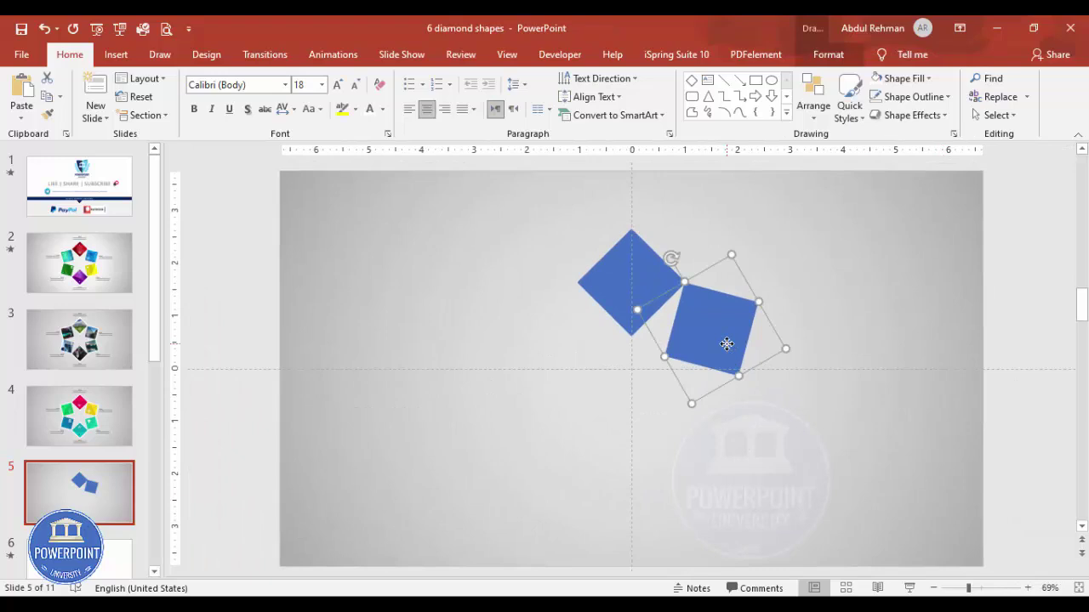
Step: Add a clockwise-rotated diamond on the right and an upright diamond at bottom centre
left_click_drag(727, 344, 737, 432)
key("alt+Right")
key("alt+Right")
key("alt+Right")
key("alt+Right")
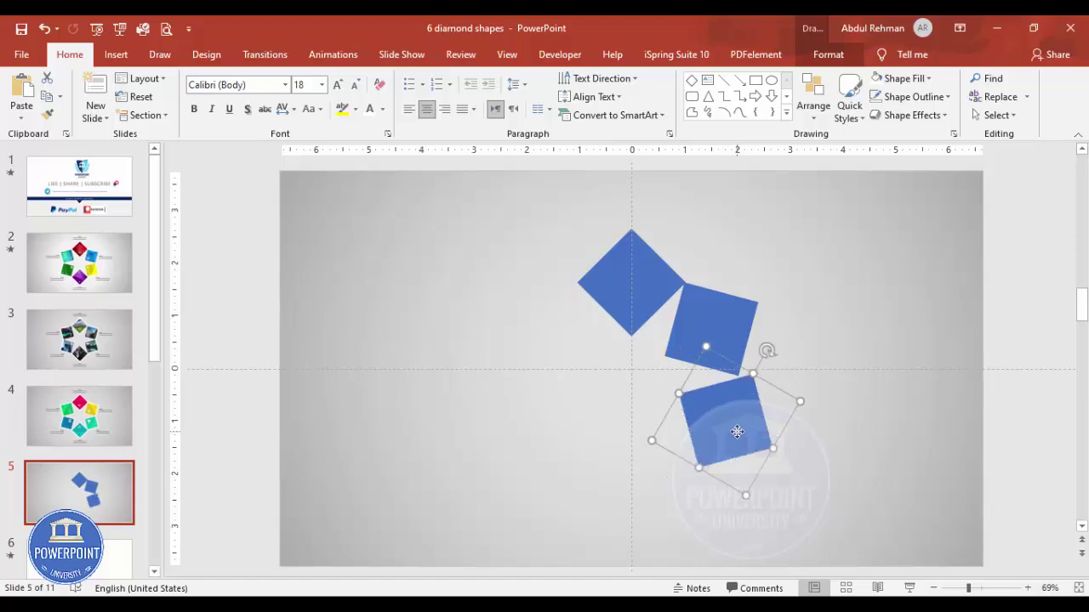
left_click_drag(737, 432, 719, 423)
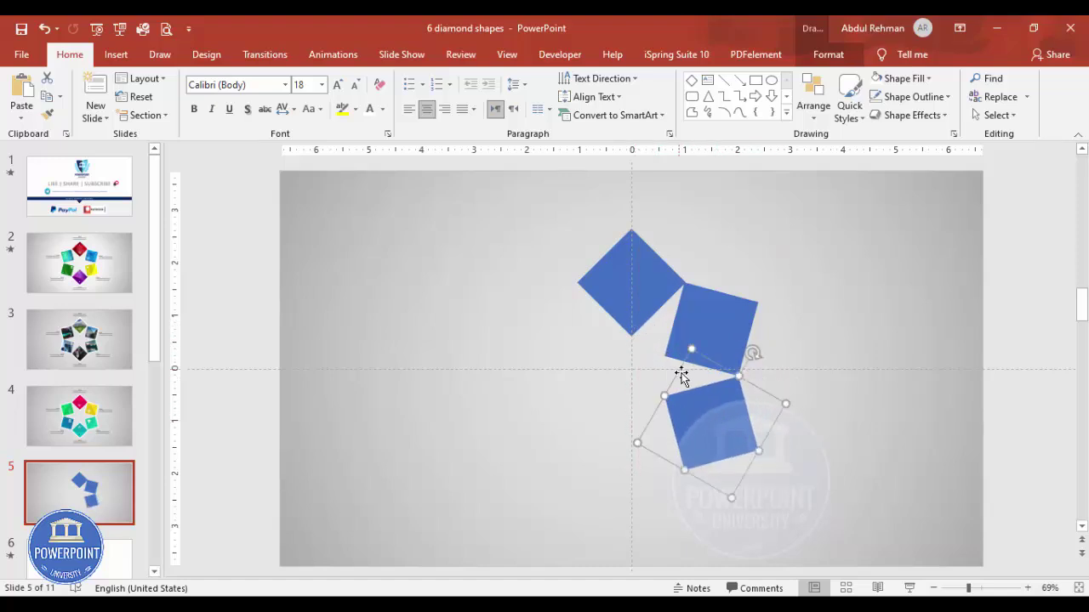
left_click_drag(709, 416, 616, 446)
key("alt+Left")
key("alt+Left")
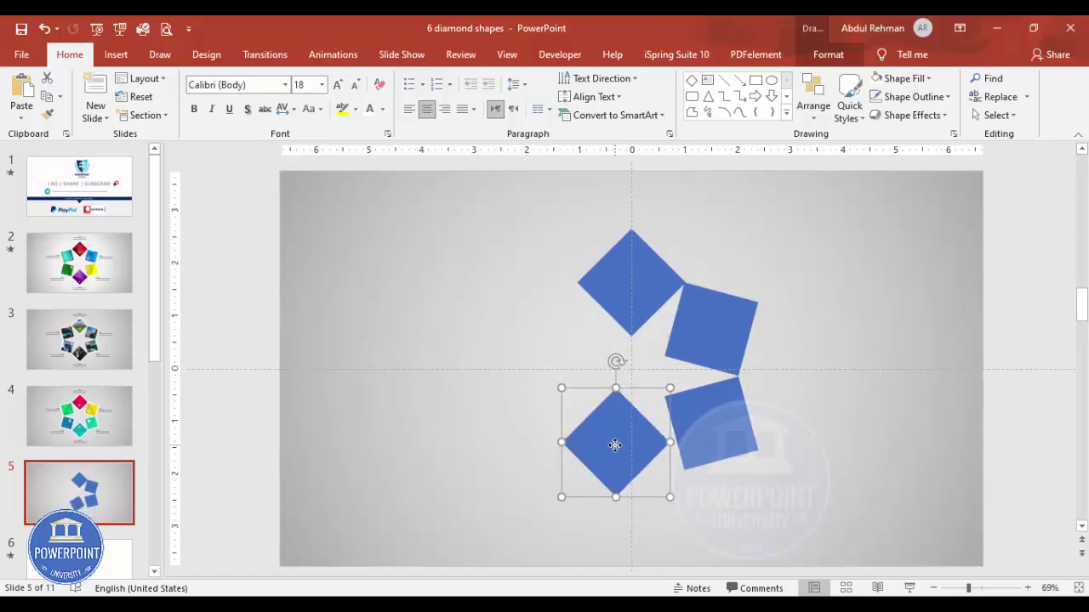
left_click_drag(604, 420, 616, 443)
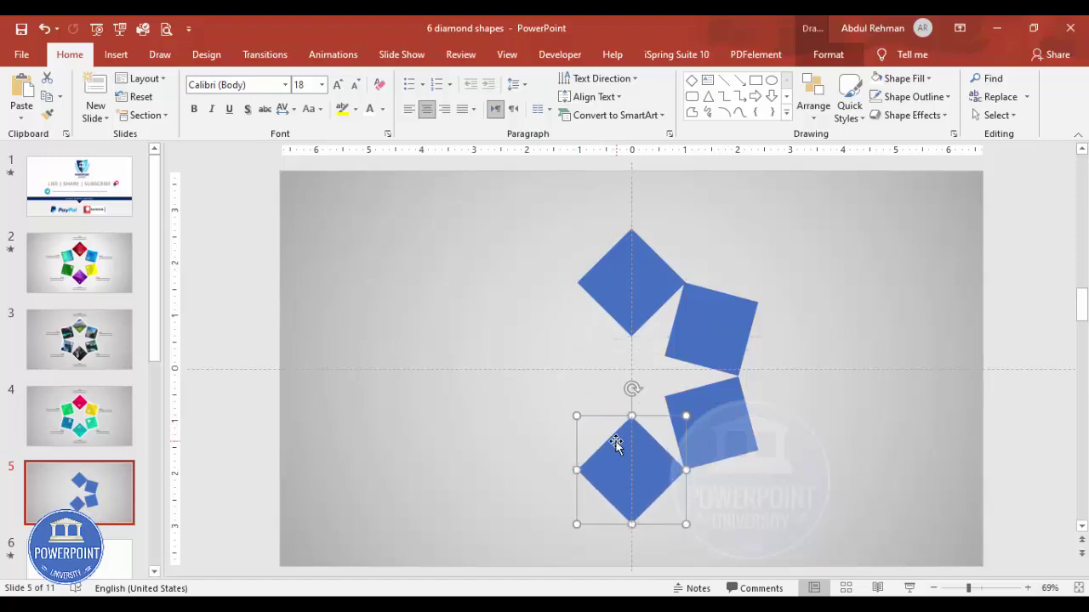
key("ctrl+z")
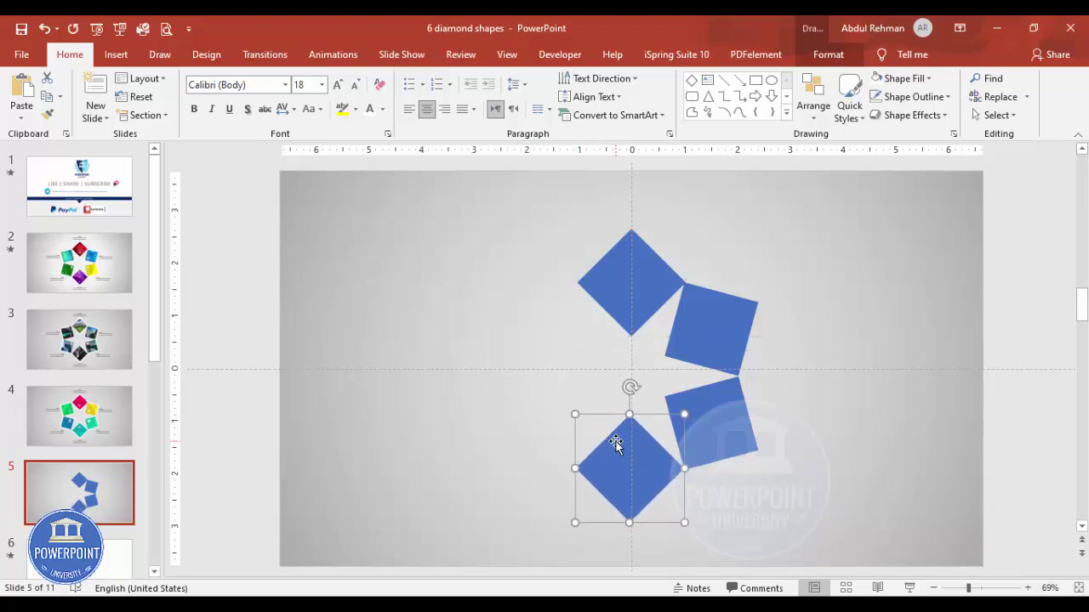
Step: Add tilted lower-left and upper-left diamond copies to close the ring of six
key("ctrl+d")
left_click_drag(542, 506, 548, 400)
key("alt+Left")
key("alt+Left")
left_click_drag(548, 417, 540, 424)
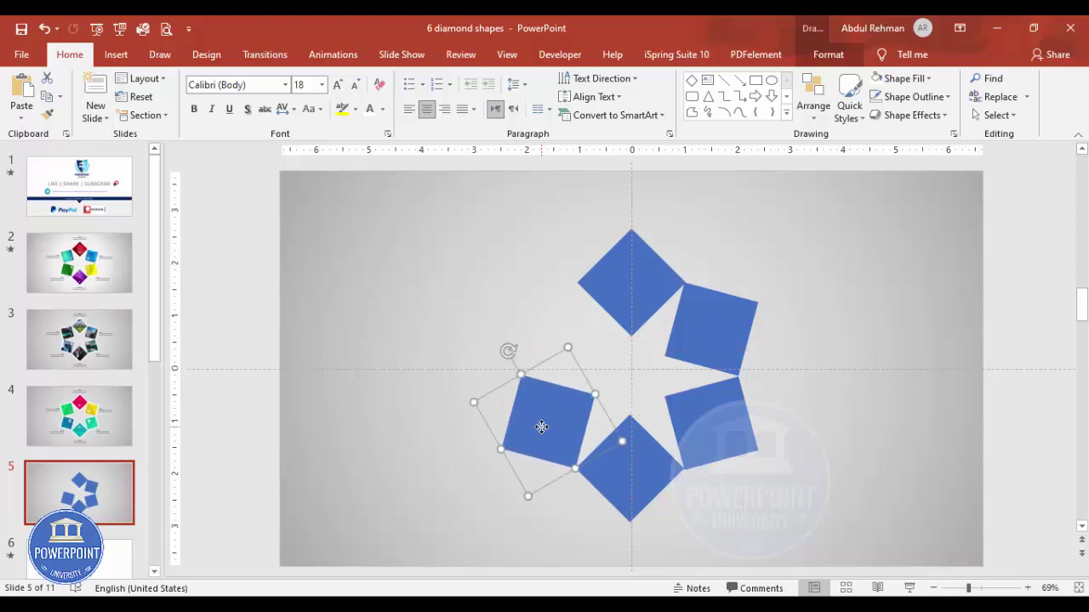
key("ctrl+d")
left_click_drag(466, 372, 528, 317)
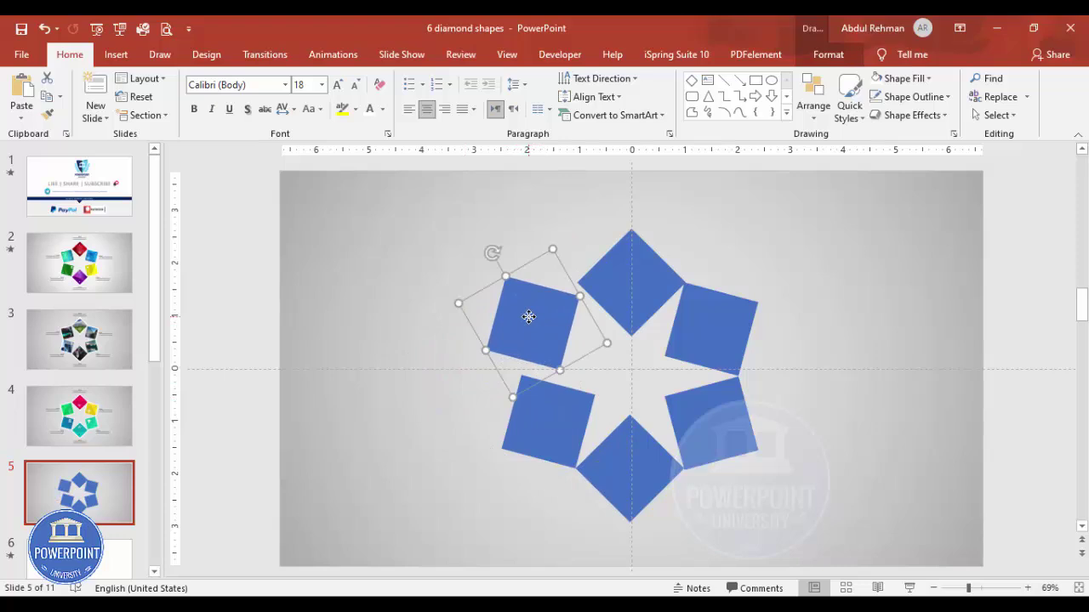
key("alt+Right")
key("alt+Right")
key("alt+Right")
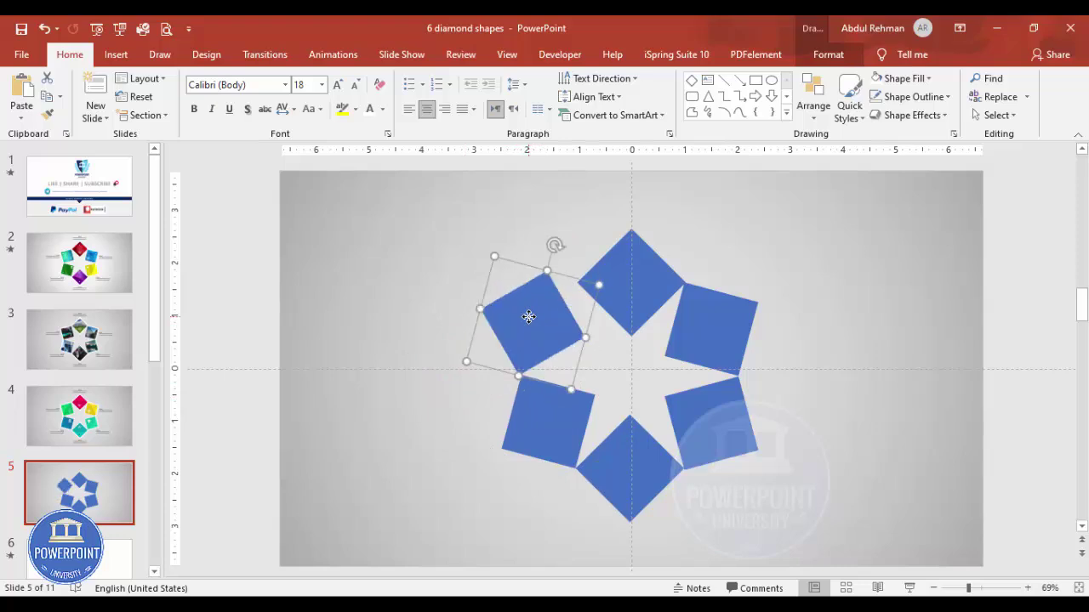
left_click_drag(518, 301, 529, 322)
key("alt+Left")
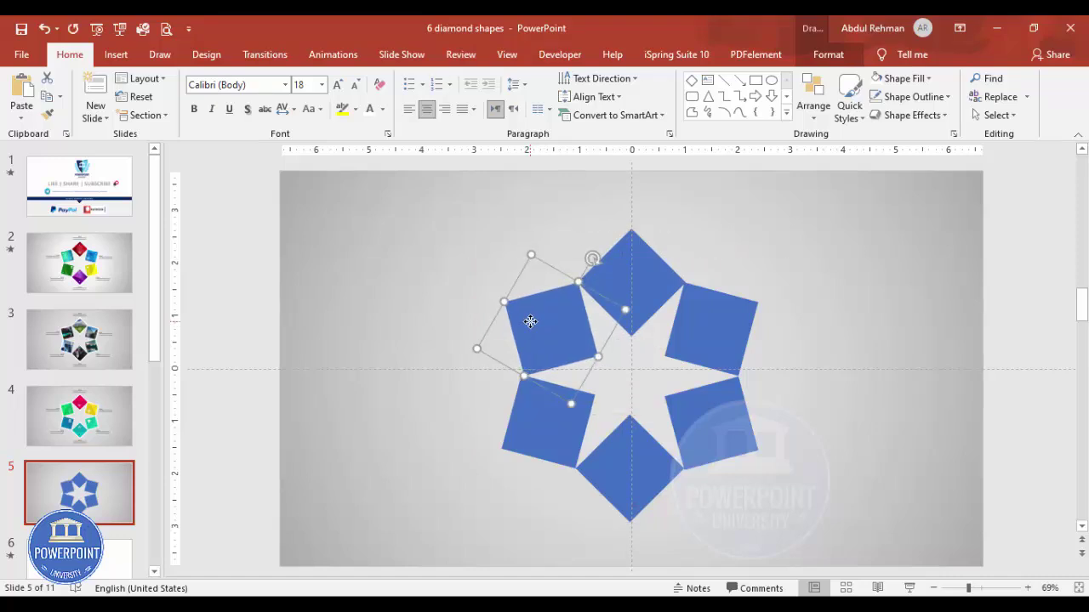
left_click(846, 303)
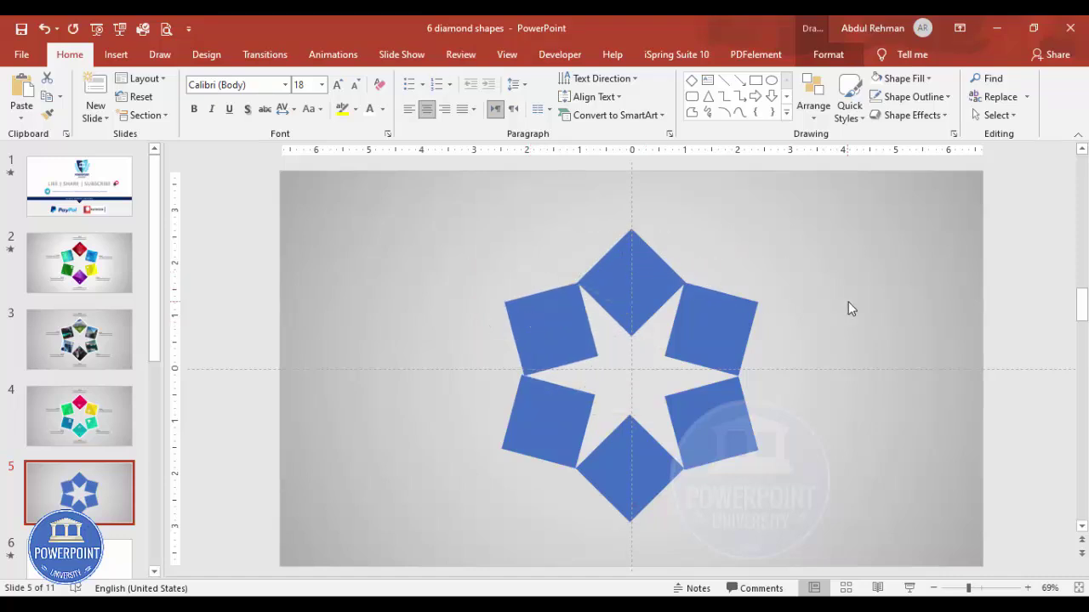
Step: Give all six diamonds a white outline
left_click_drag(862, 203, 403, 533)
left_click(853, 408)
key("ctrl+a")
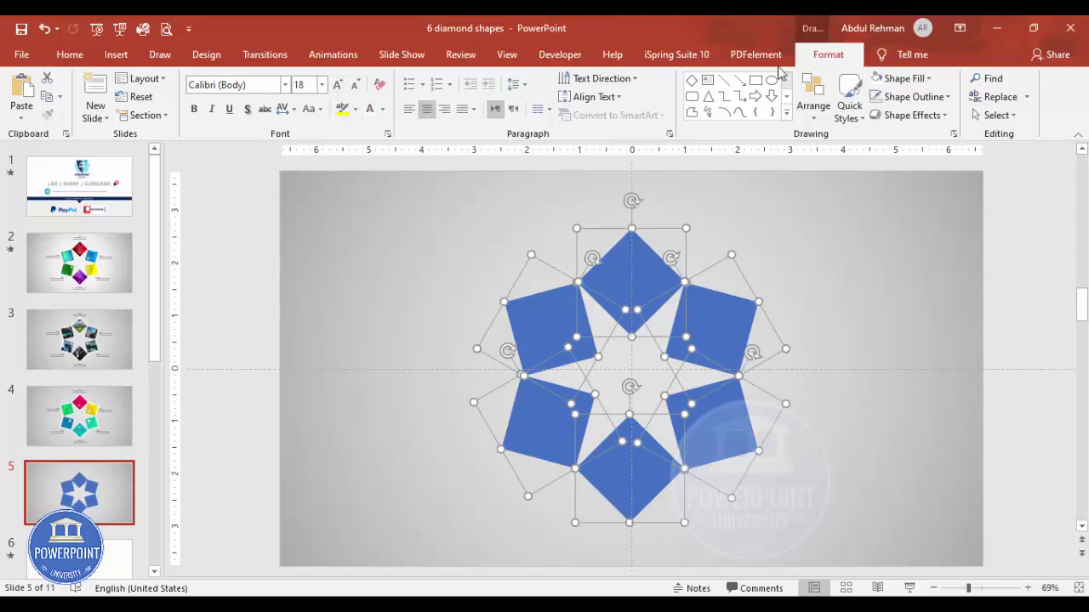
left_click(828, 54)
left_click(439, 97)
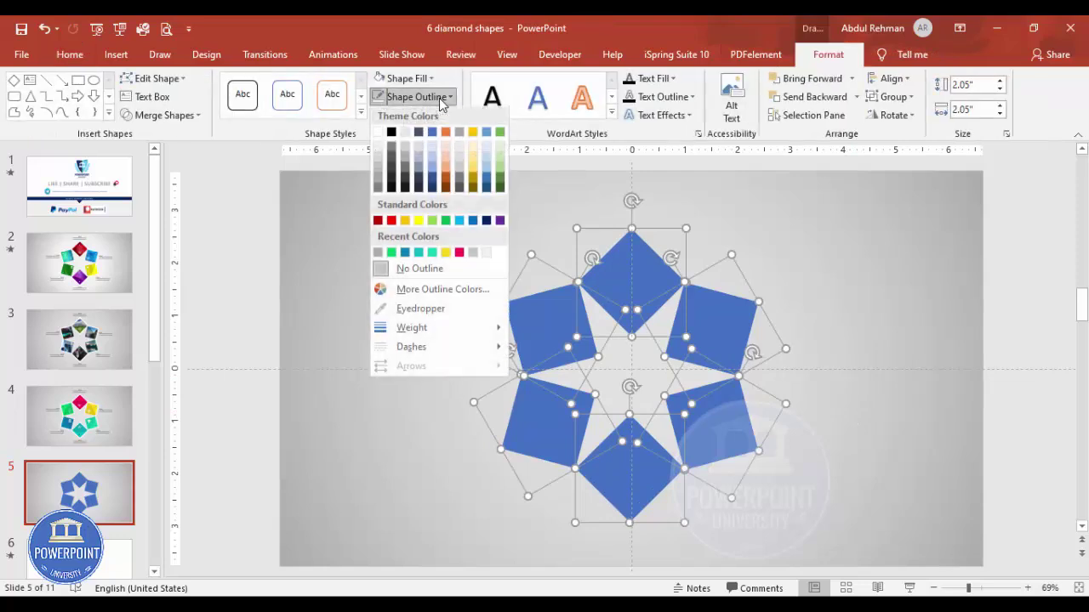
left_click(379, 134)
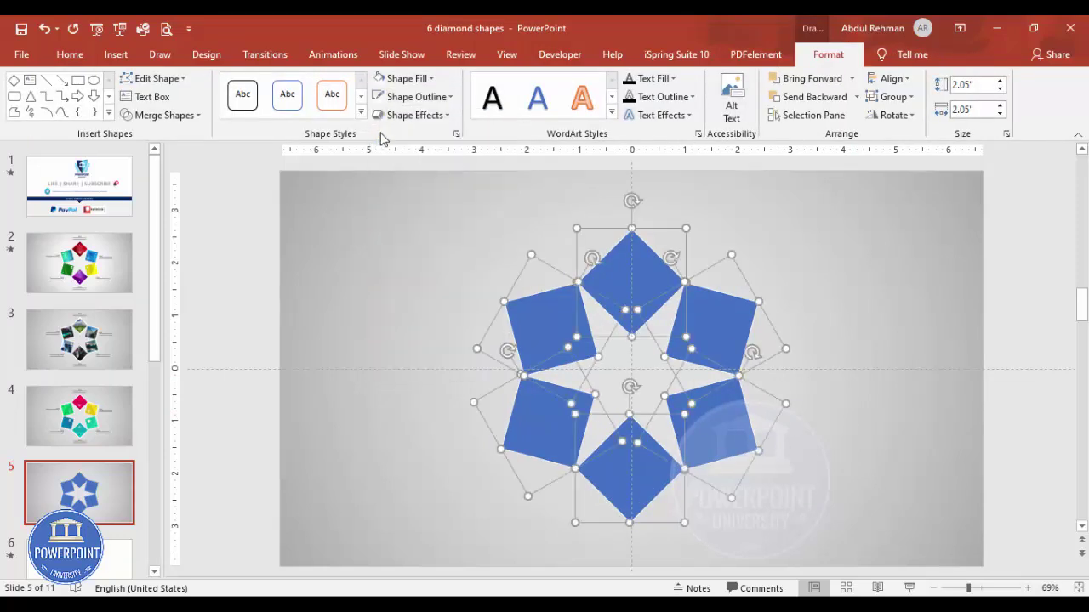
Step: Increase the diamonds' outline width to 5.75 pt in Format Shape
right_click(645, 269)
left_click(723, 498)
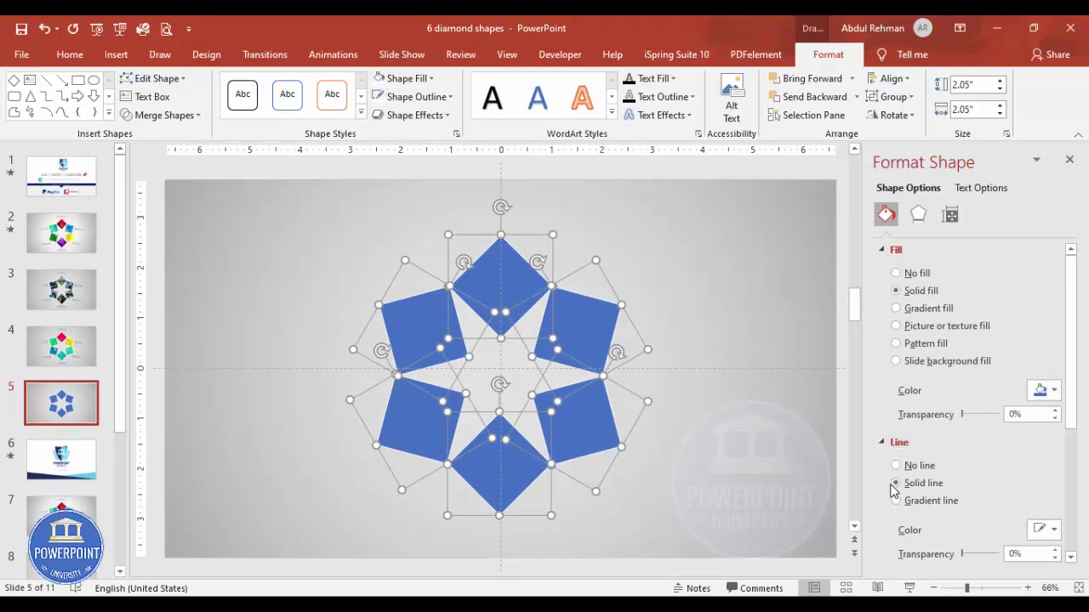
scroll(1076, 374, "down", 3)
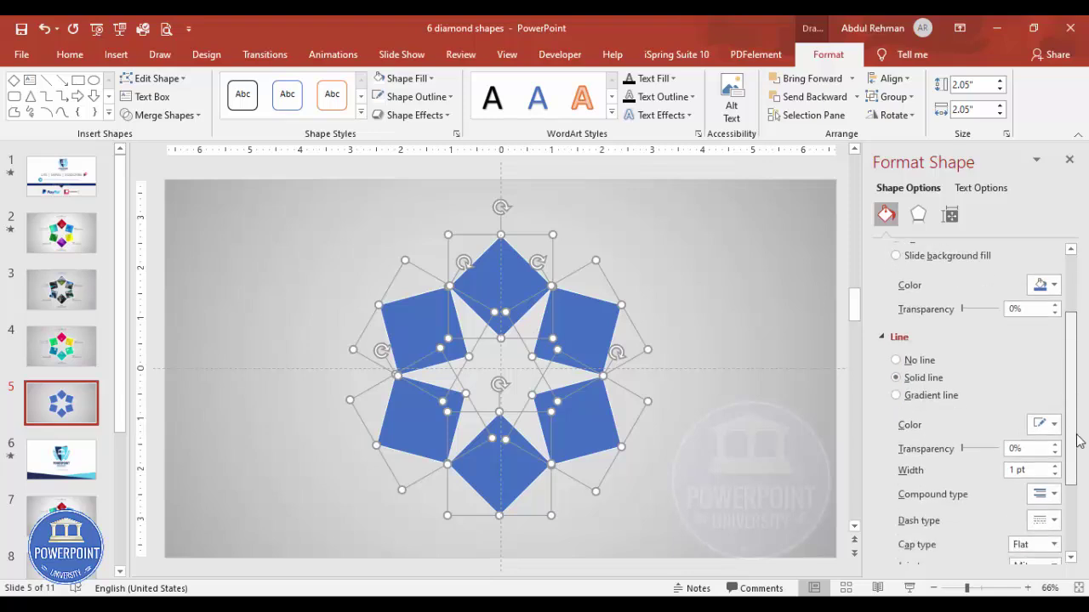
left_click(1054, 449)
left_click(1054, 449)
left_click(1054, 449)
left_click(1054, 448)
left_click(1054, 448)
left_click(1054, 449)
left_click(1054, 449)
left_click(1054, 448)
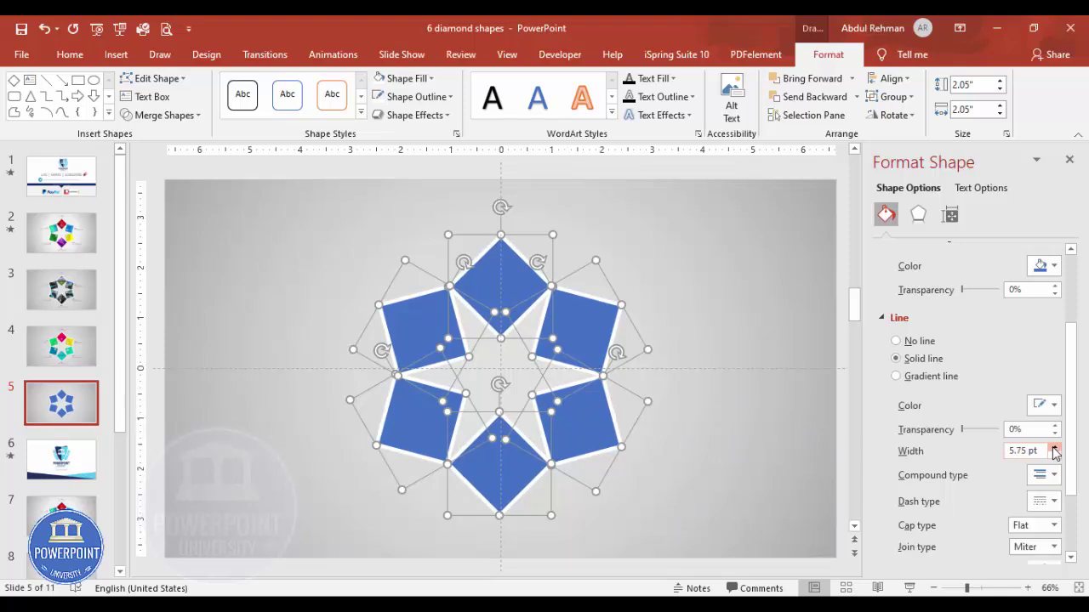
Step: Apply an Outer drop shadow preset to the diamonds
left_click(919, 216)
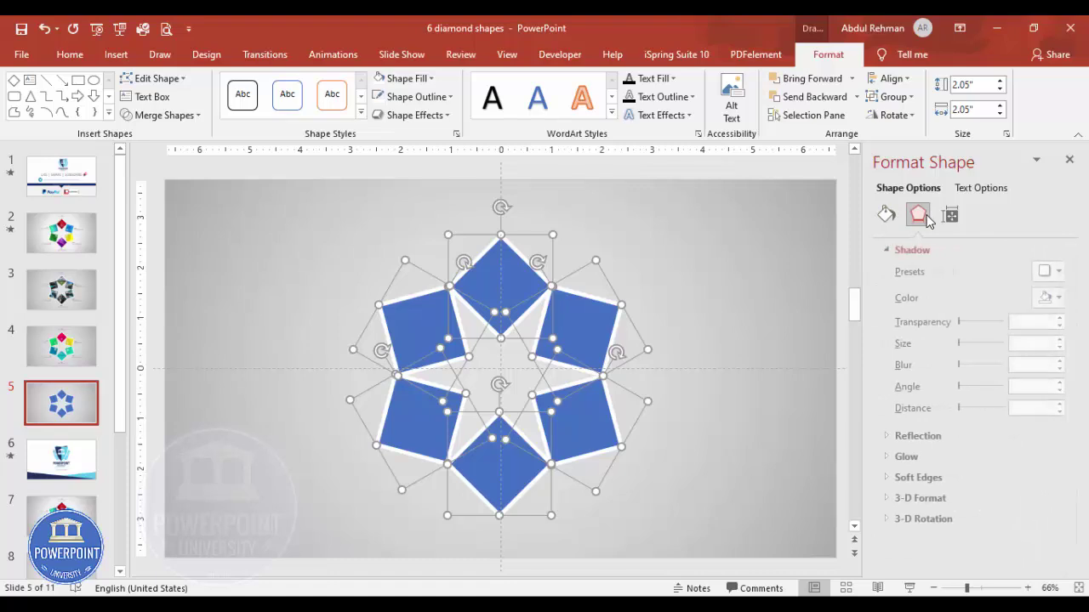
left_click(1044, 272)
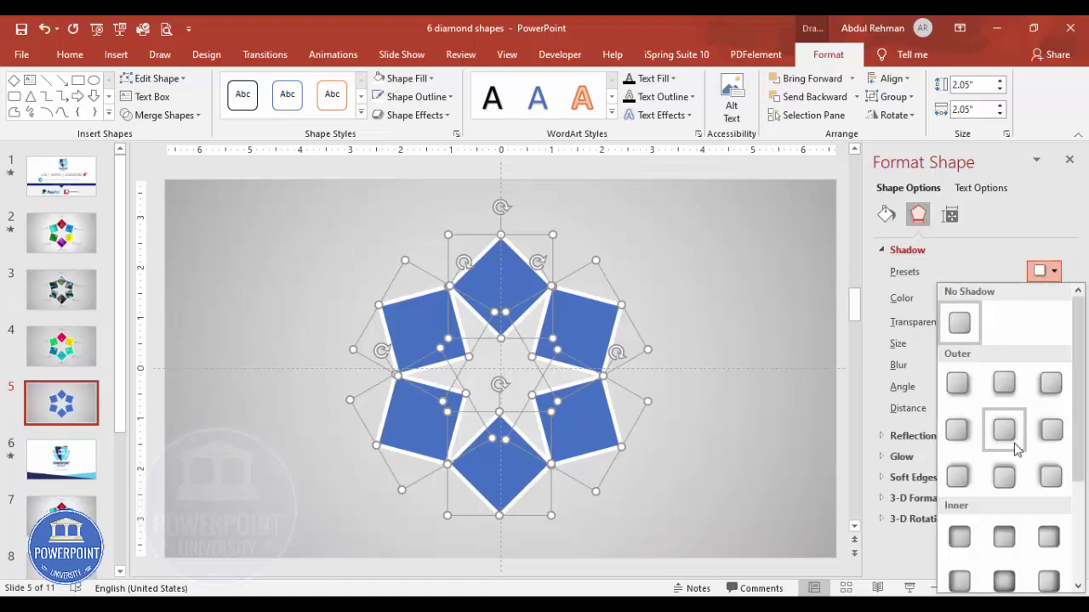
left_click(957, 383)
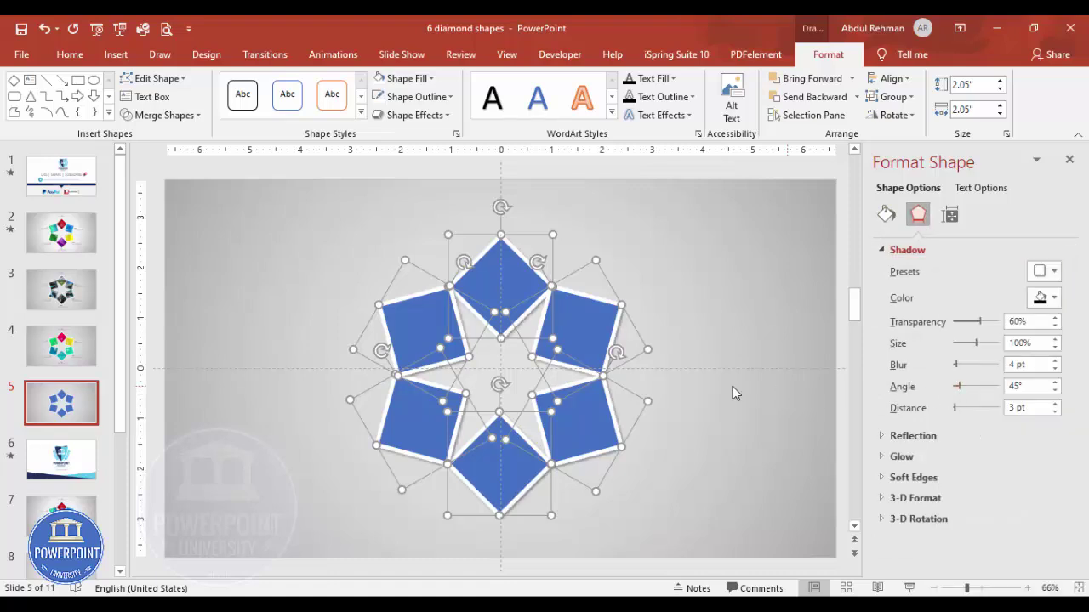
left_click(739, 438)
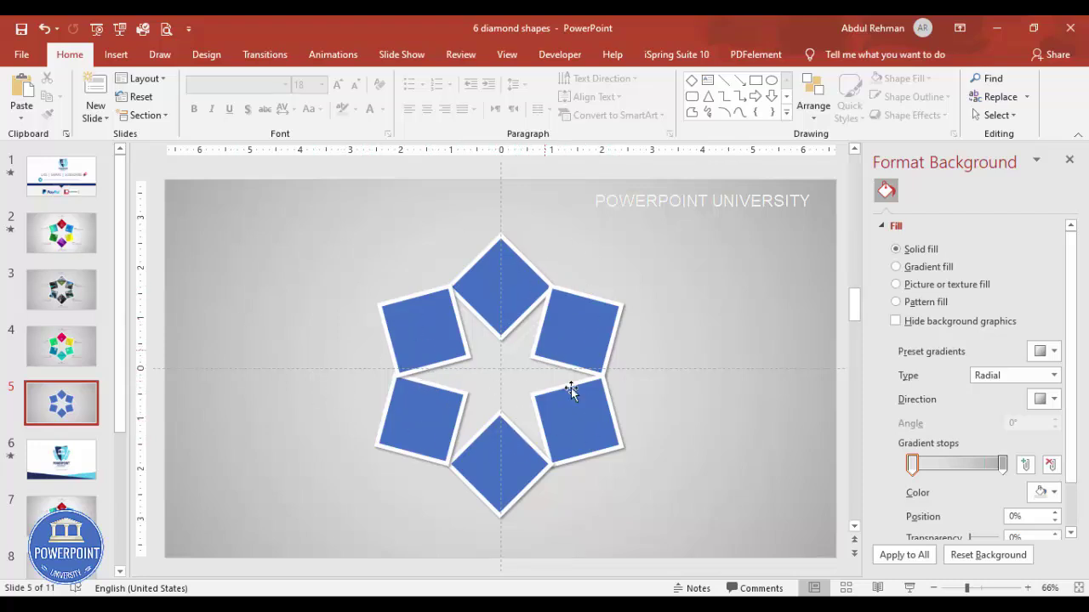
left_click(67, 405)
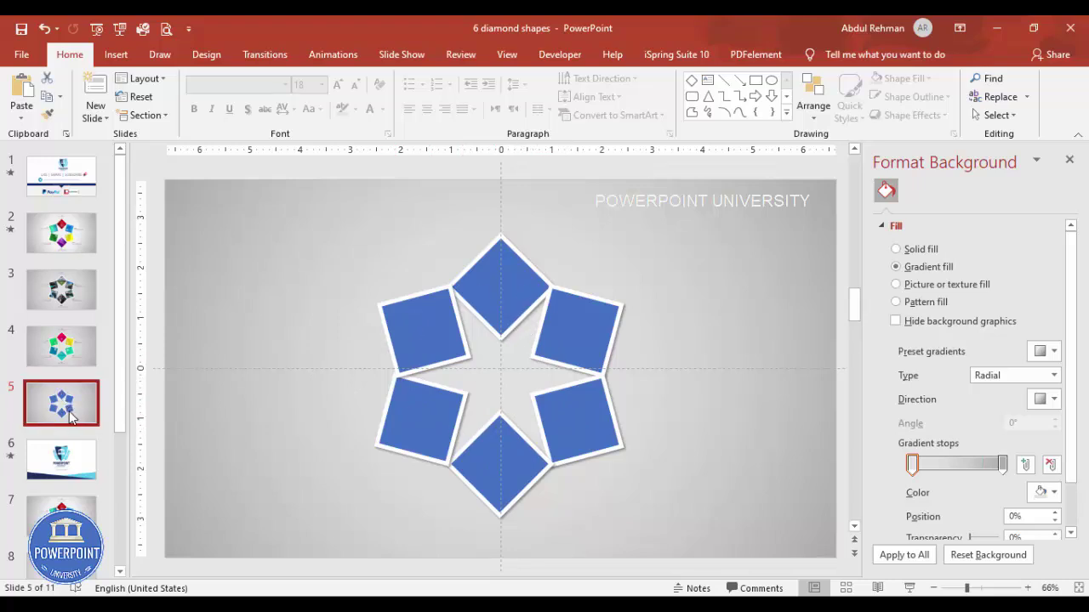
Step: Duplicate slide 5 and draw an oval circle over the diamonds on slide 6
key("ctrl+d")
left_click(212, 205)
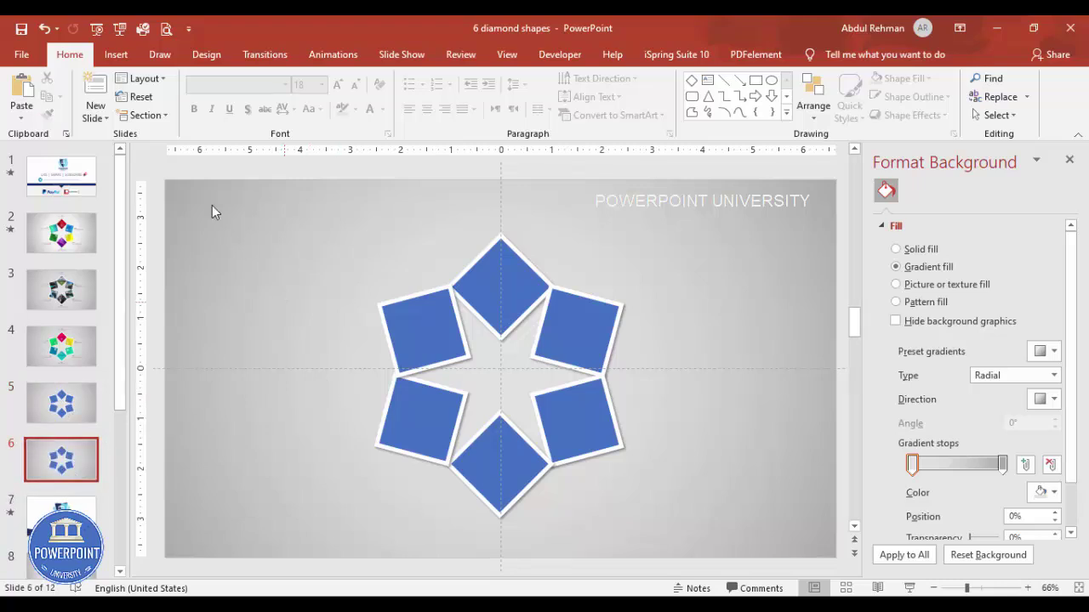
left_click(116, 55)
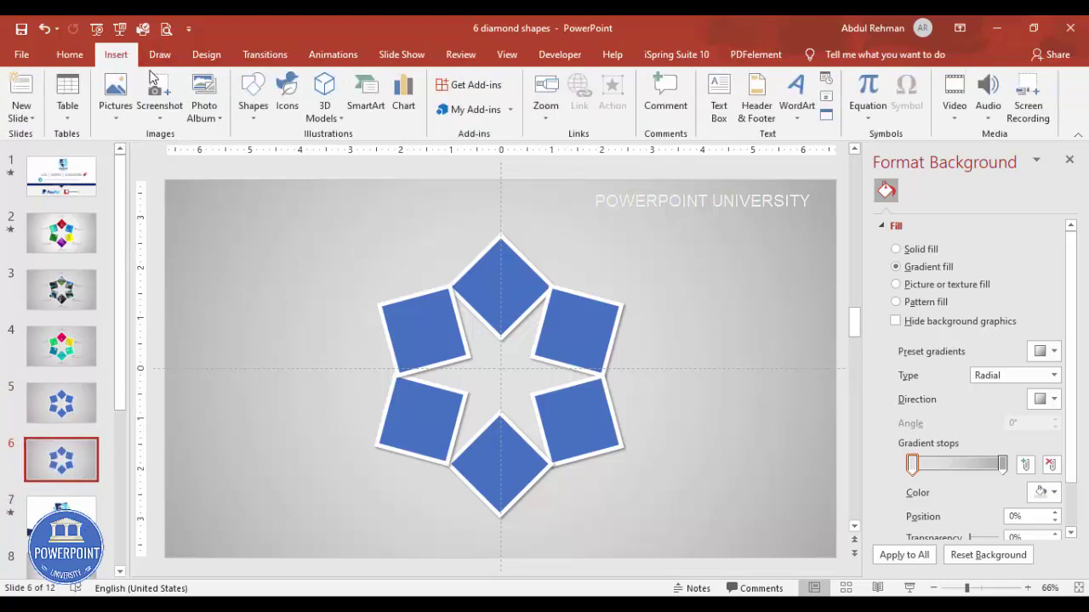
left_click(255, 124)
left_click(255, 272)
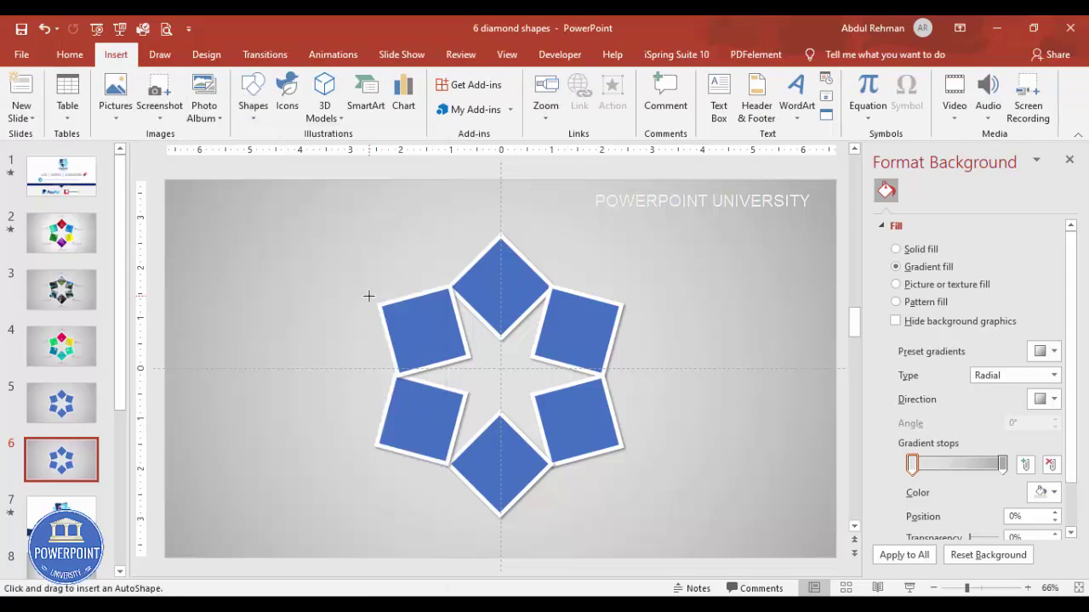
left_click_drag(392, 289, 580, 477)
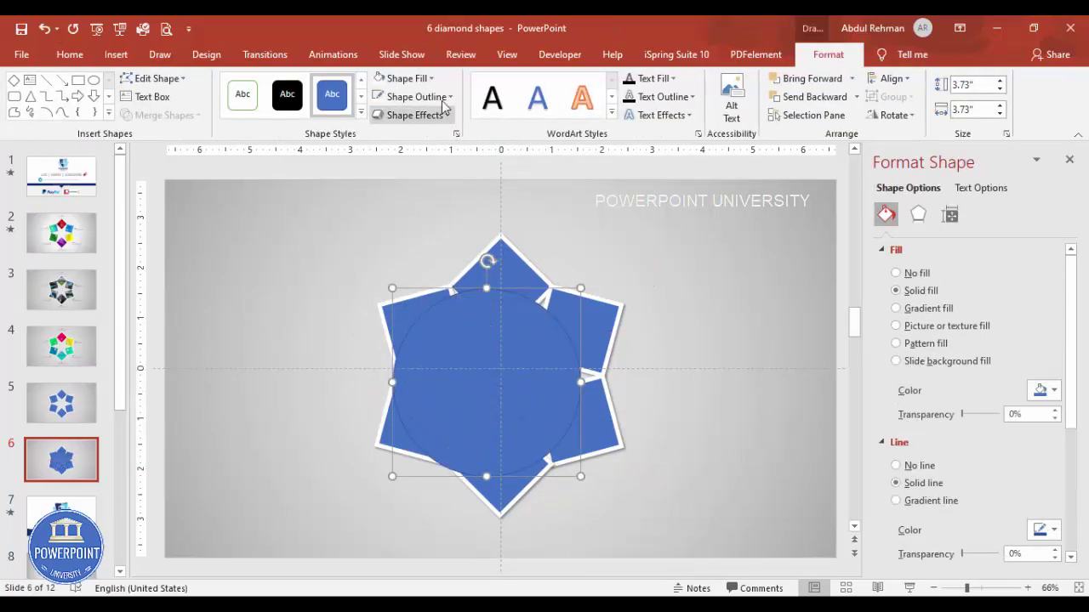
Step: Give the circle no outline, 36% transparency and an orange fill
left_click(417, 96)
left_click(436, 277)
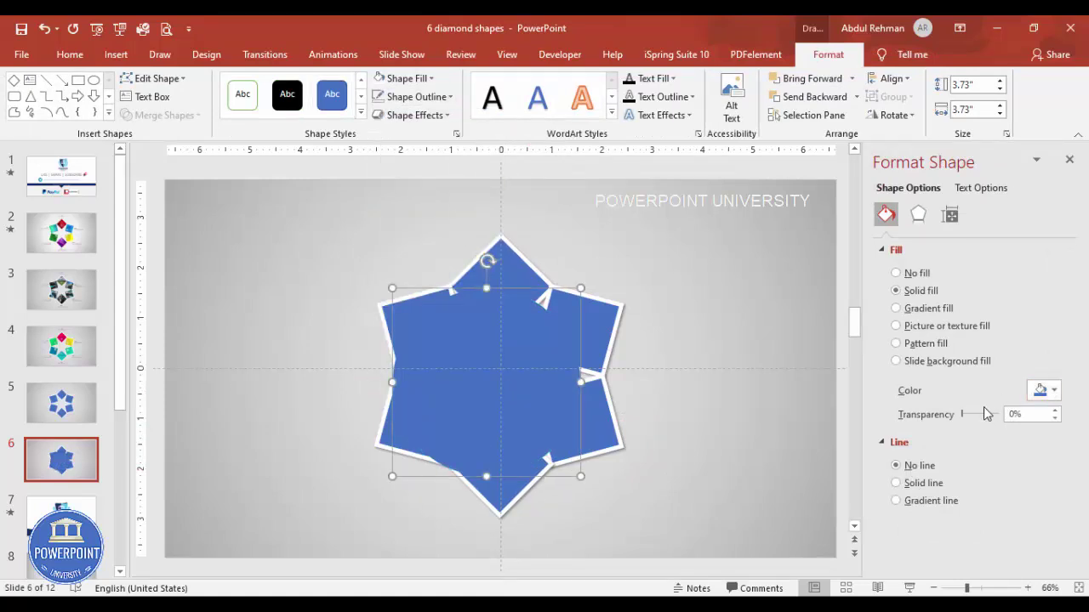
left_click_drag(964, 416, 976, 414)
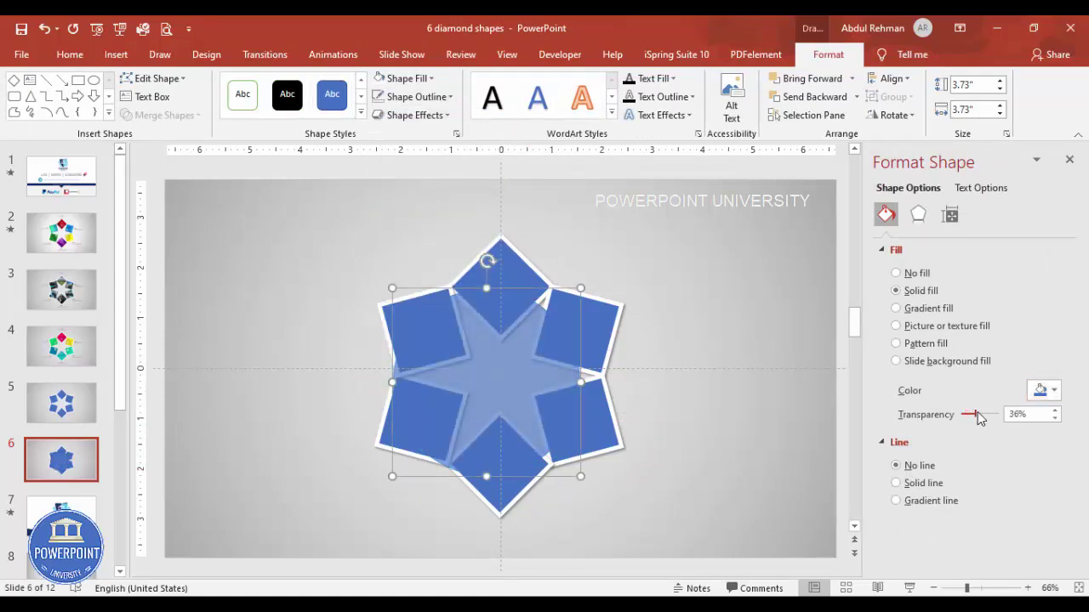
left_click(1039, 390)
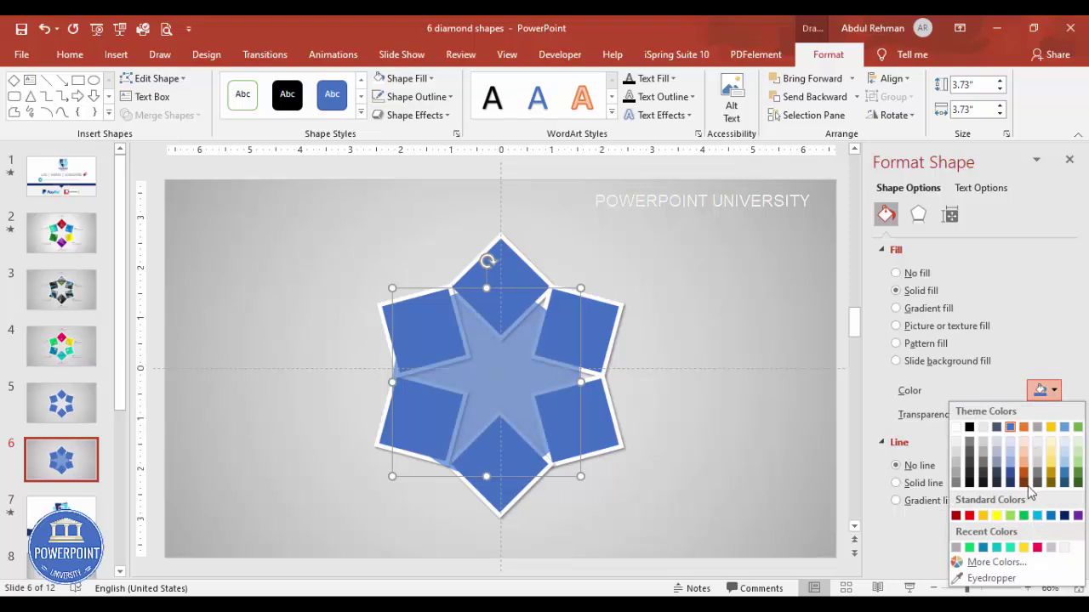
left_click(1024, 473)
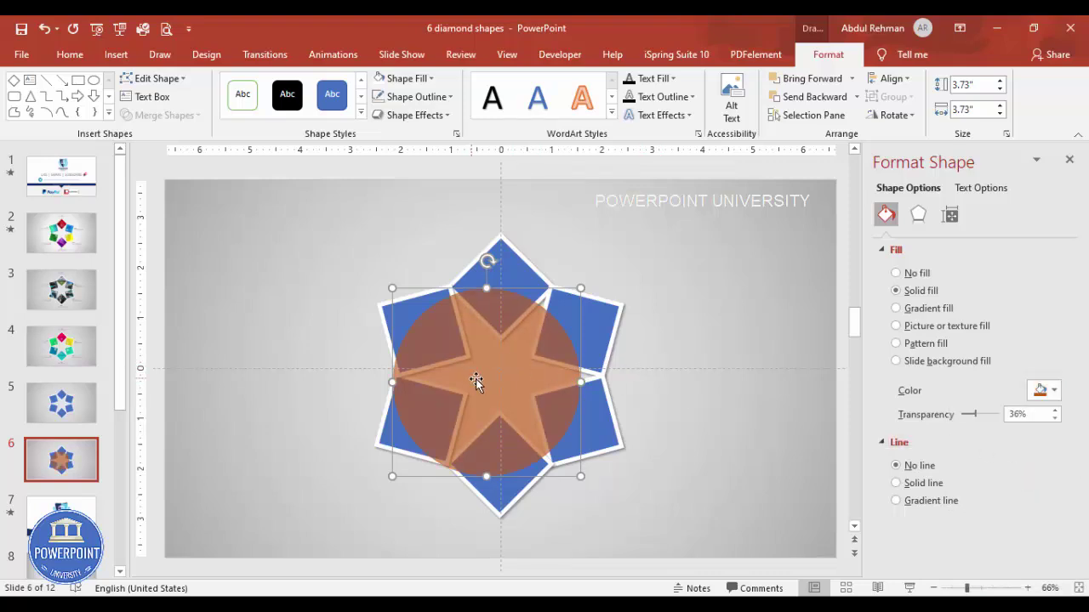
Step: Align the orange circle to the slide's centre and middle, then enlarge it to 3.92"
left_click(891, 79)
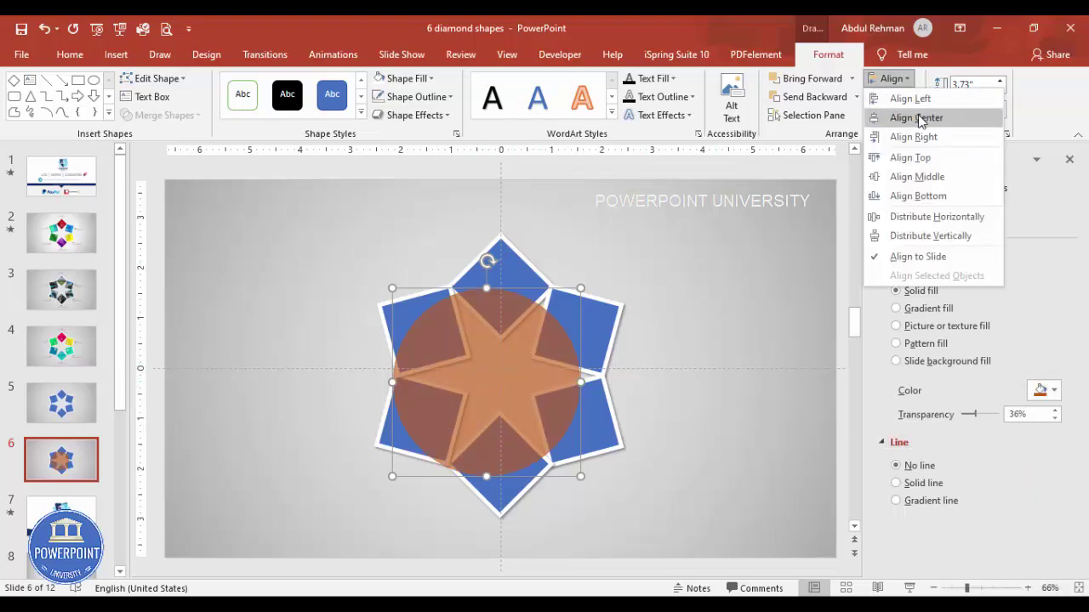
left_click(915, 114)
left_click(893, 80)
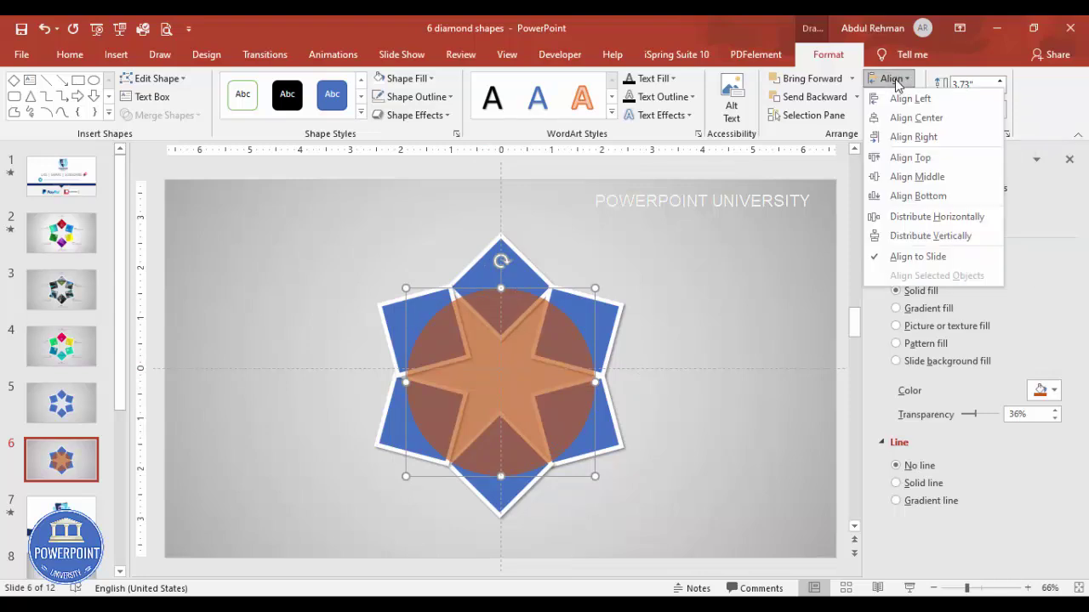
left_click(936, 177)
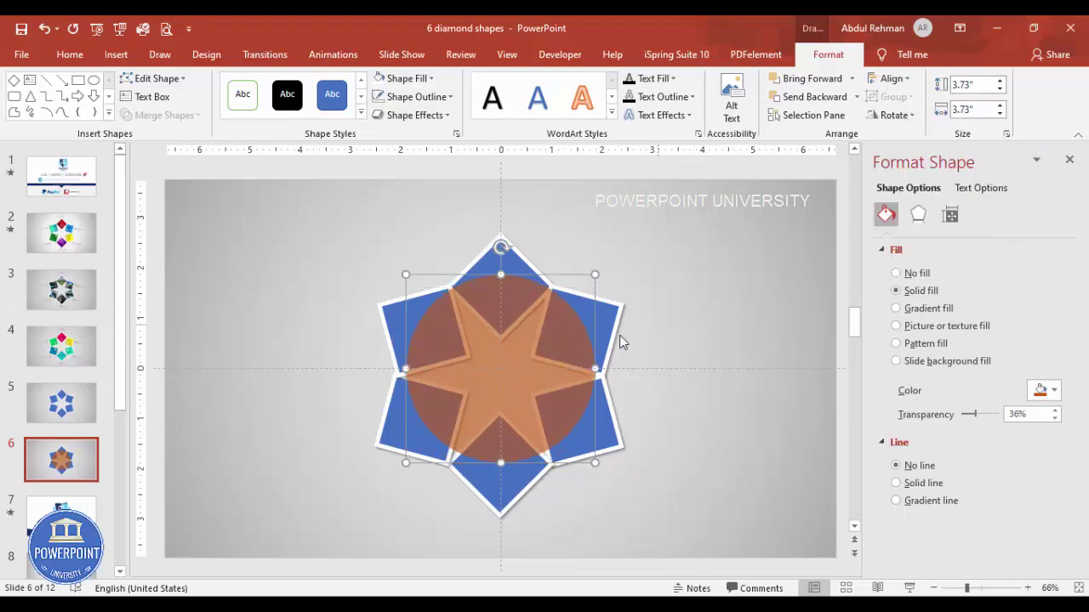
left_click_drag(513, 377, 508, 381)
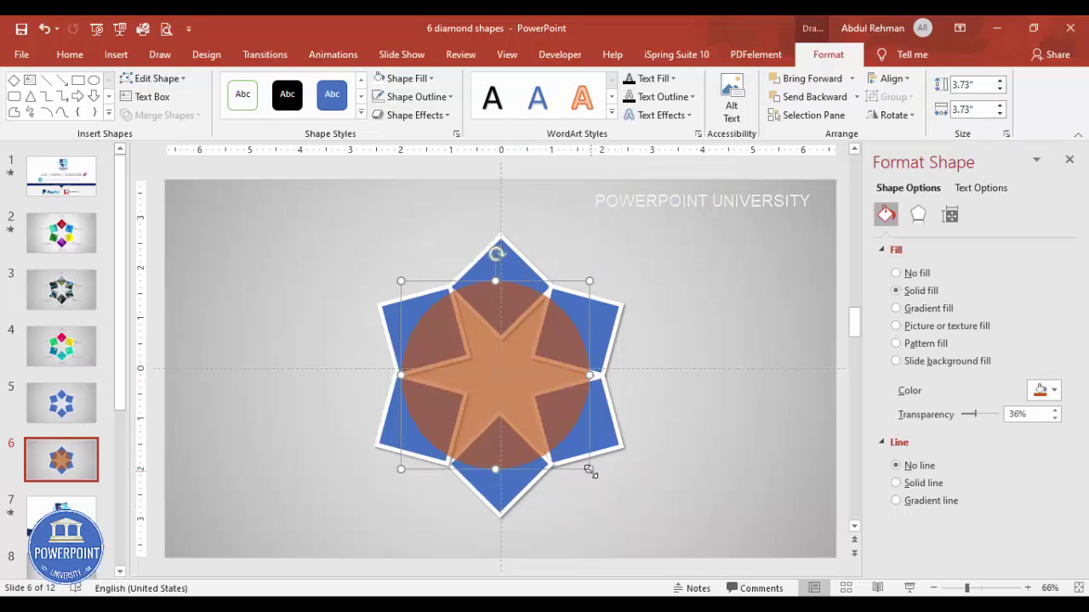
left_click_drag(589, 469, 596, 479)
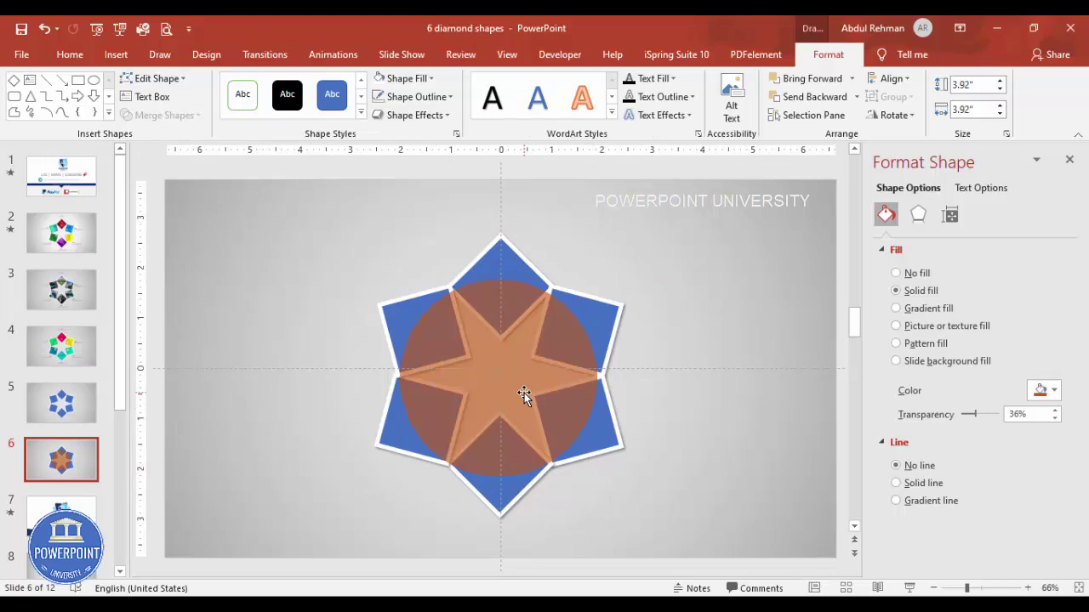
Step: Select the circle and six diamonds and apply Merge Shapes > Fragment
left_click(639, 287)
left_click_drag(262, 427, 236, 548)
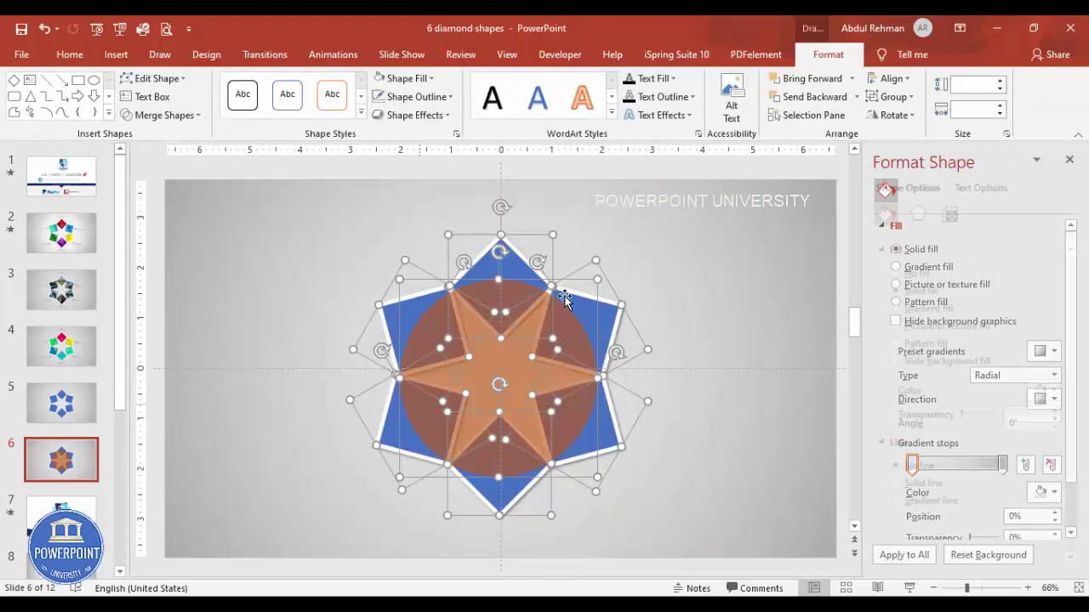
left_click(179, 120)
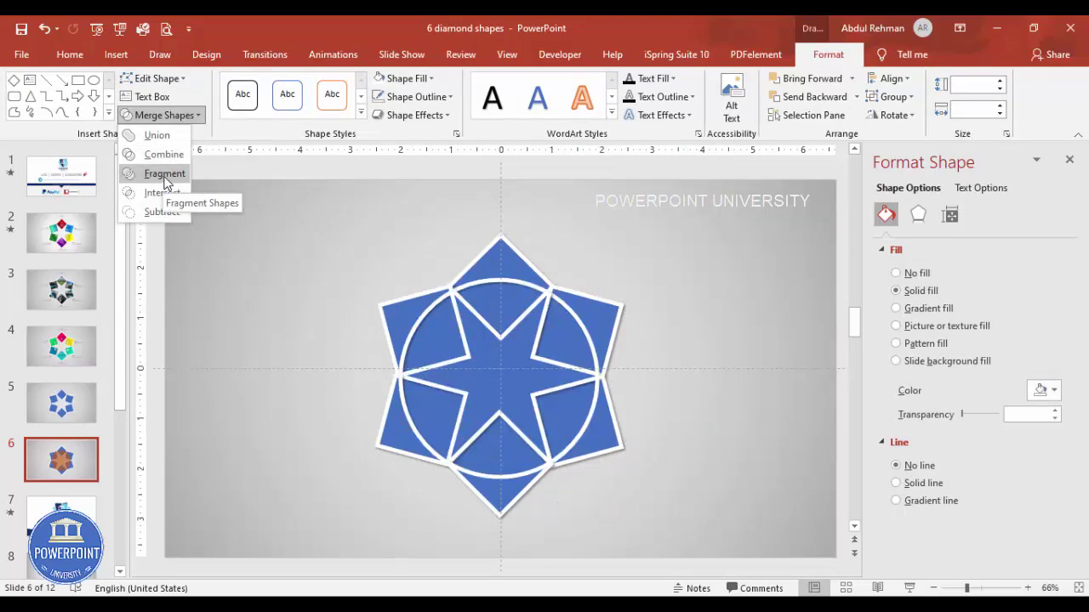
left_click(165, 175)
Step: Pull a few fragments apart to check the split, then undo the moves
left_click(649, 233)
left_click(493, 311)
left_click_drag(496, 312, 641, 250)
left_click_drag(567, 323, 708, 328)
left_click_drag(413, 336, 405, 412)
key("ctrl+z")
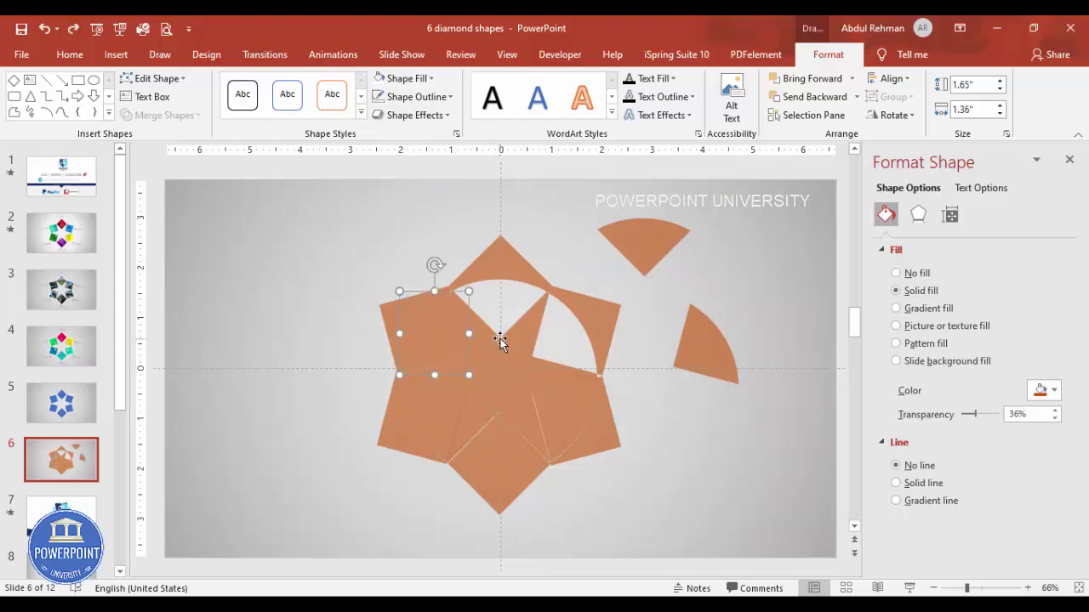
key("ctrl+z")
key("ctrl+z")
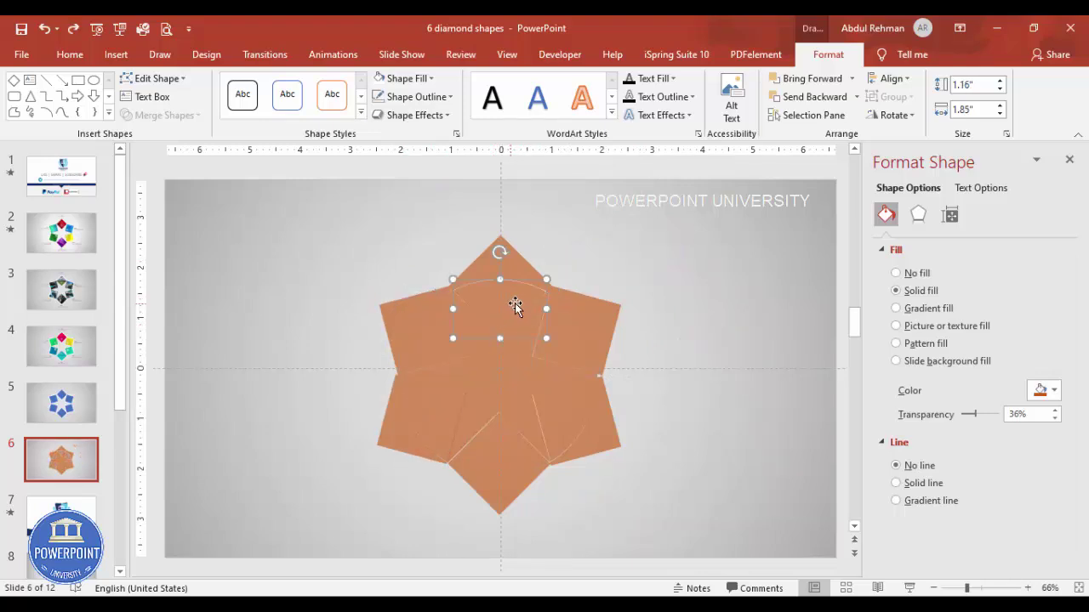
Step: Reselect the star's fragment pieces and close Merge Shapes without changes
left_click(570, 344, "shift")
left_click(553, 414, "shift")
left_click(501, 452, "shift")
left_click(437, 406, "shift")
left_click(446, 316, "shift")
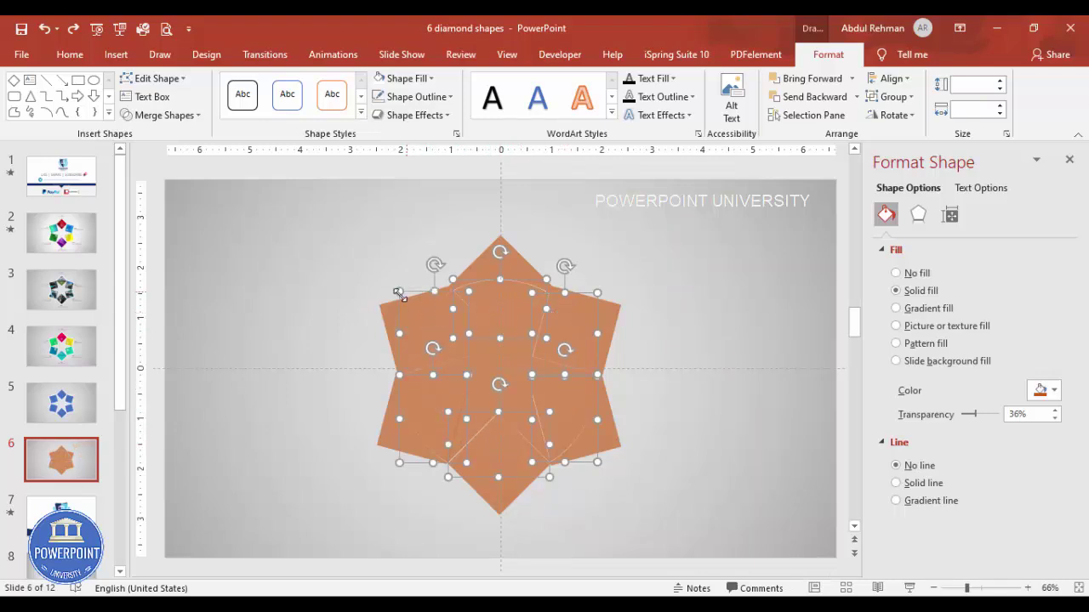
left_click(174, 116)
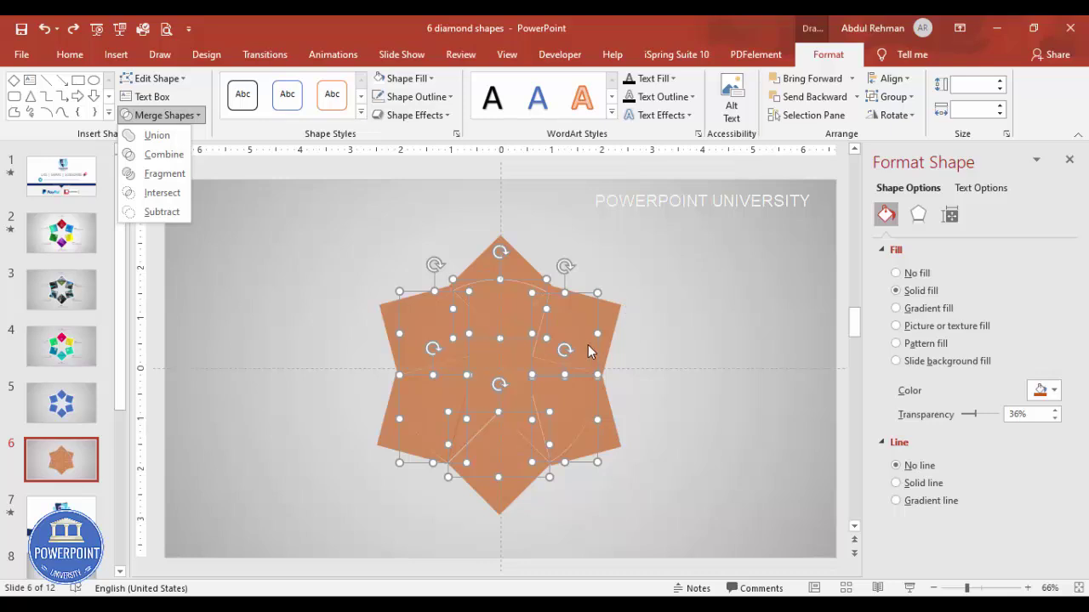
left_click(95, 410)
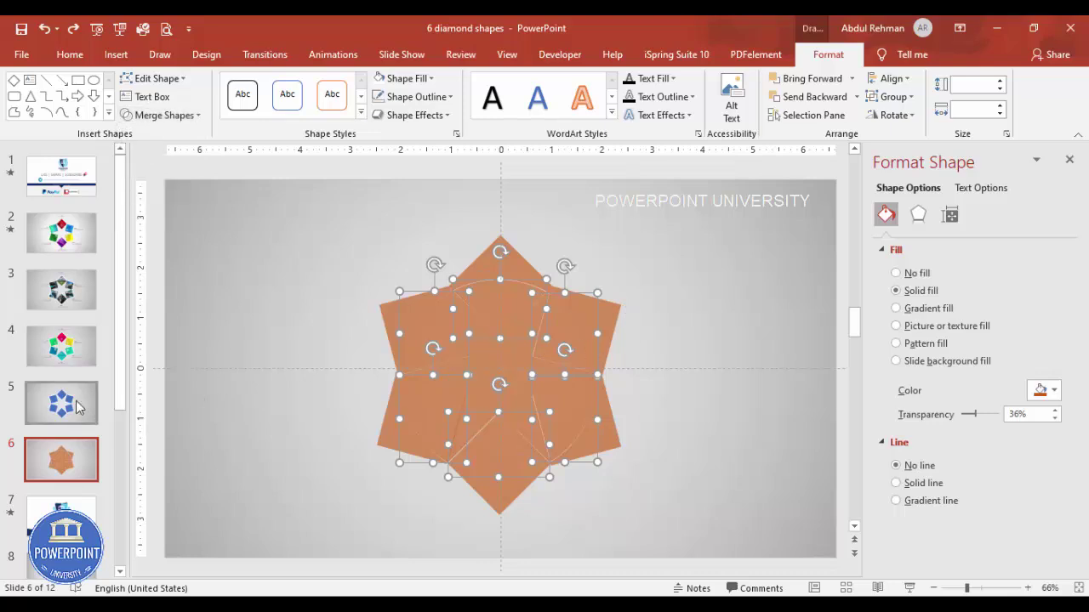
Step: Move slide 5 lower in the order and select the six orange star pieces on slide 6
left_click(76, 407)
left_click_drag(75, 408, 51, 463)
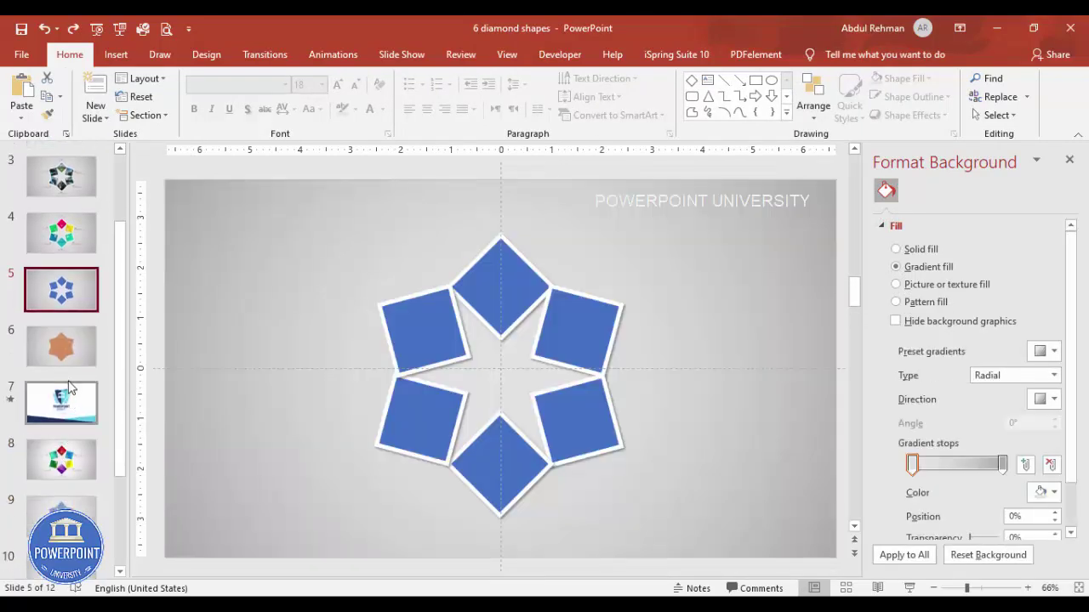
left_click(62, 346)
left_click(500, 302)
left_click(577, 344, "shift")
left_click(547, 408, "shift")
left_click(511, 437, "shift")
left_click(452, 417, "shift")
left_click(430, 323, "shift")
Step: Paste the star pieces onto slide 5 and fill them dark navy at 84% transparency
left_click(59, 294)
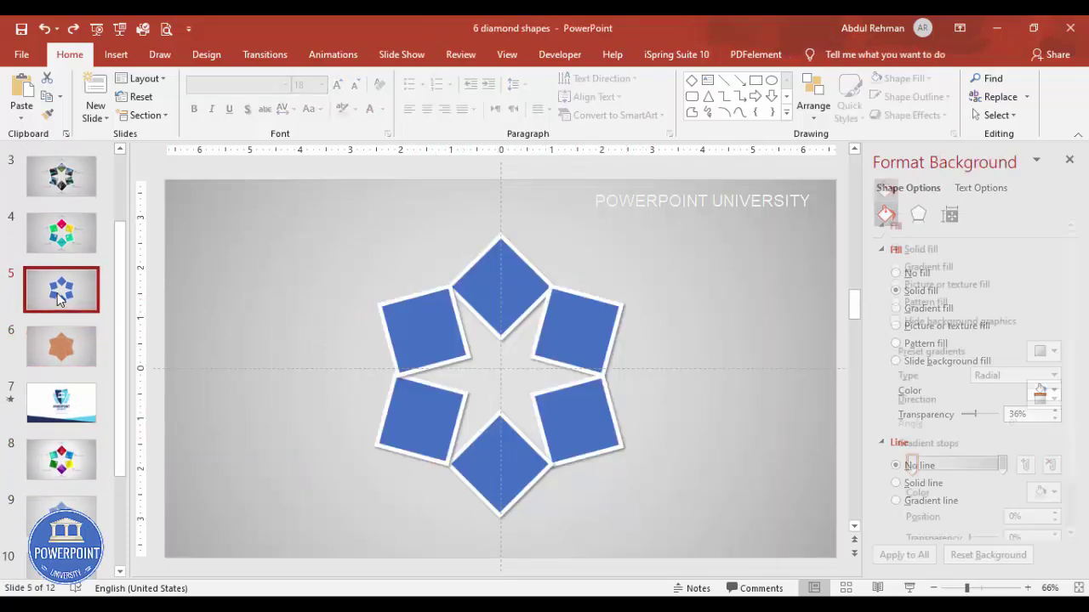
key("ctrl+v")
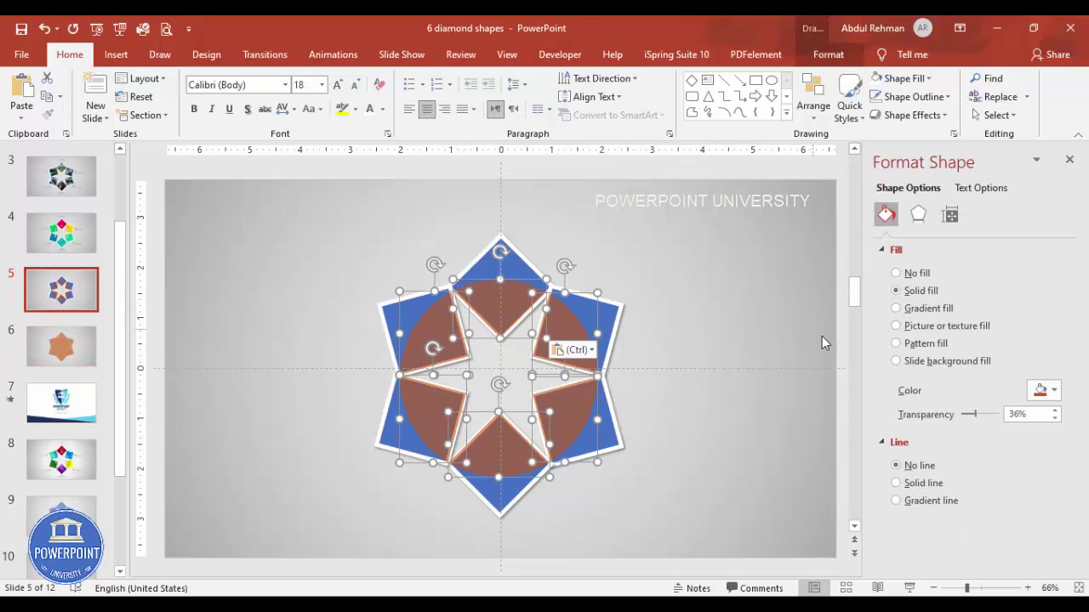
left_click(1044, 391)
left_click(959, 432)
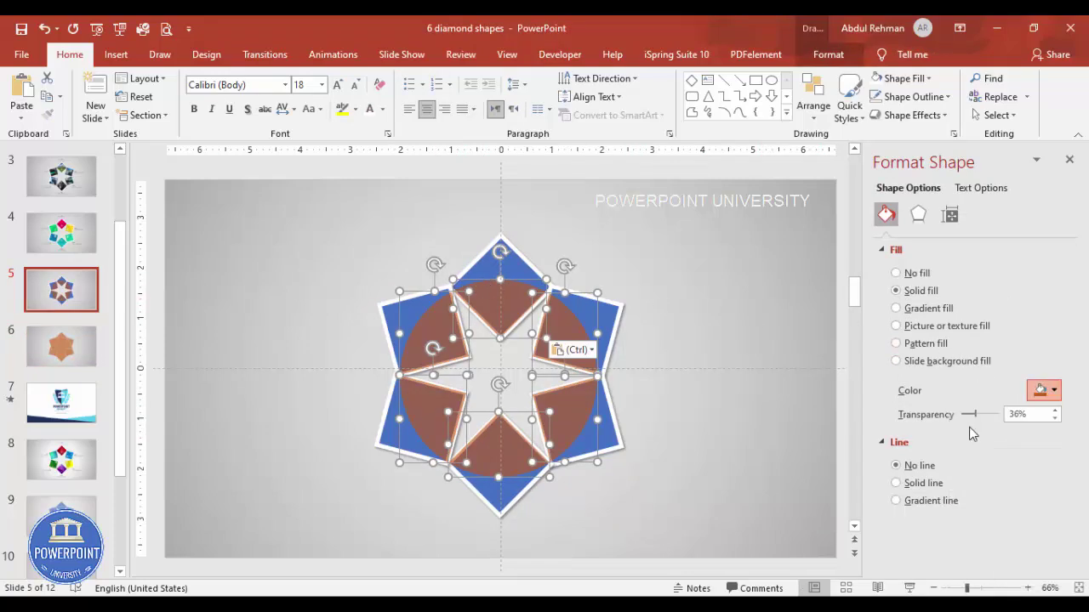
left_click_drag(973, 416, 993, 417)
left_click(740, 272)
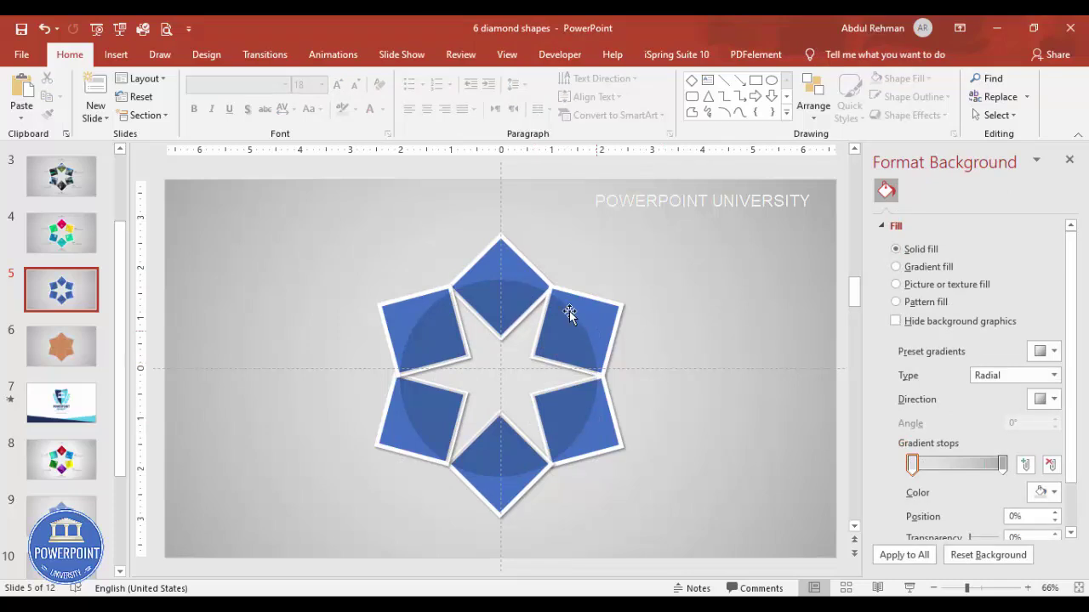
Step: Fill the top diamond pink and the upper-right diamond yellow, then start a picture fill on the lower-right diamond
left_click(517, 265)
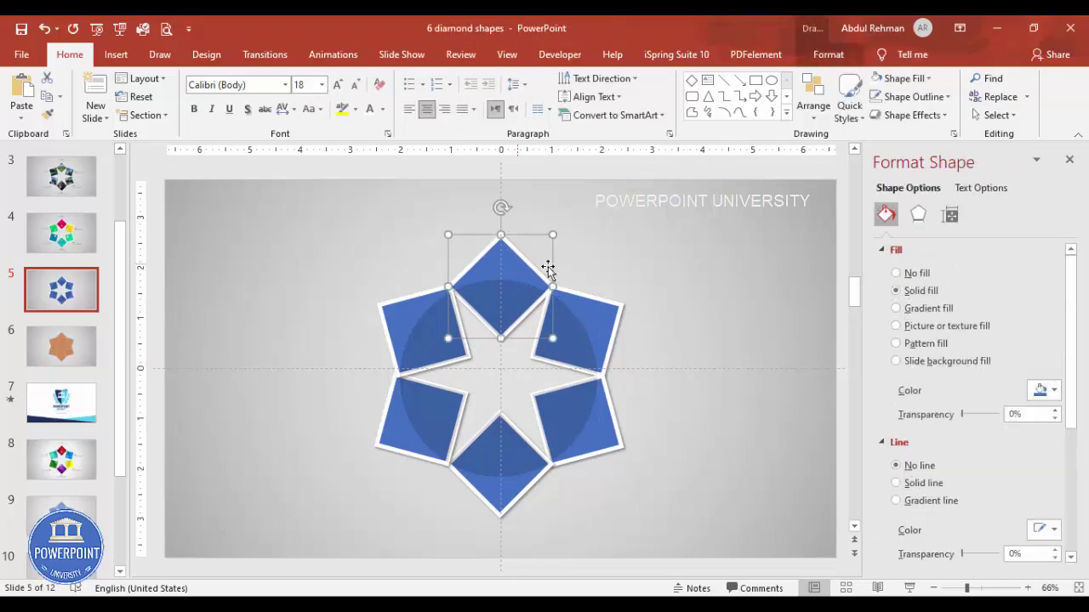
left_click(1055, 391)
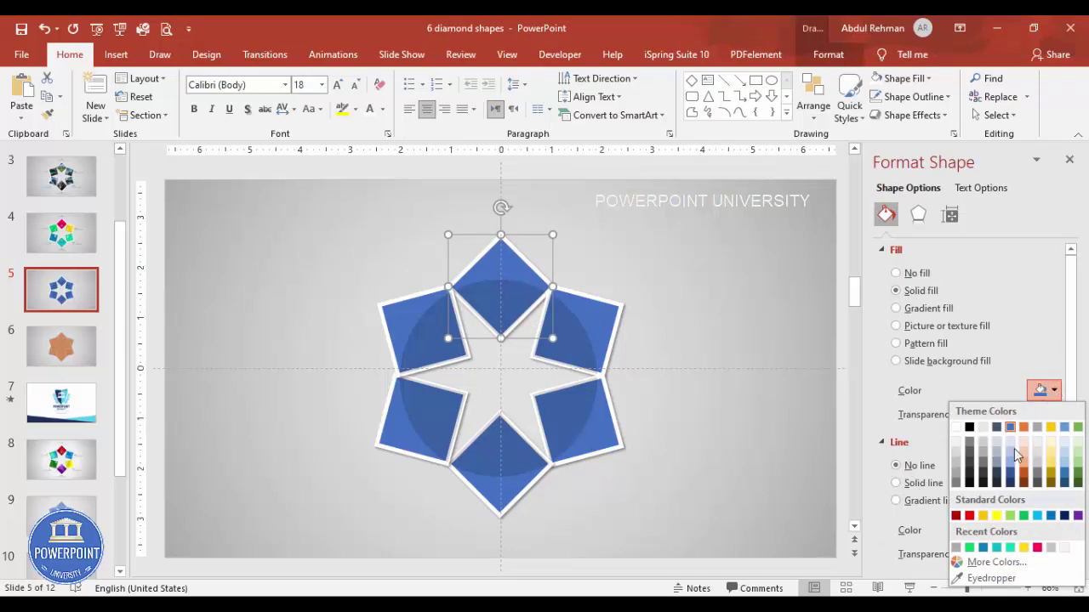
left_click(1037, 547)
left_click(611, 322)
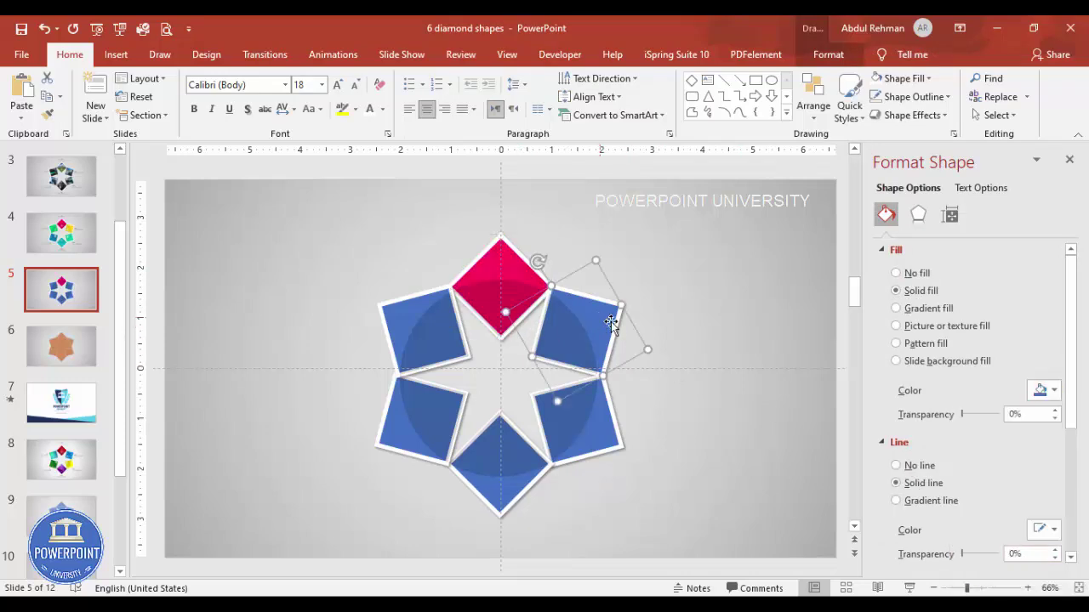
left_click(1053, 392)
left_click(1039, 548)
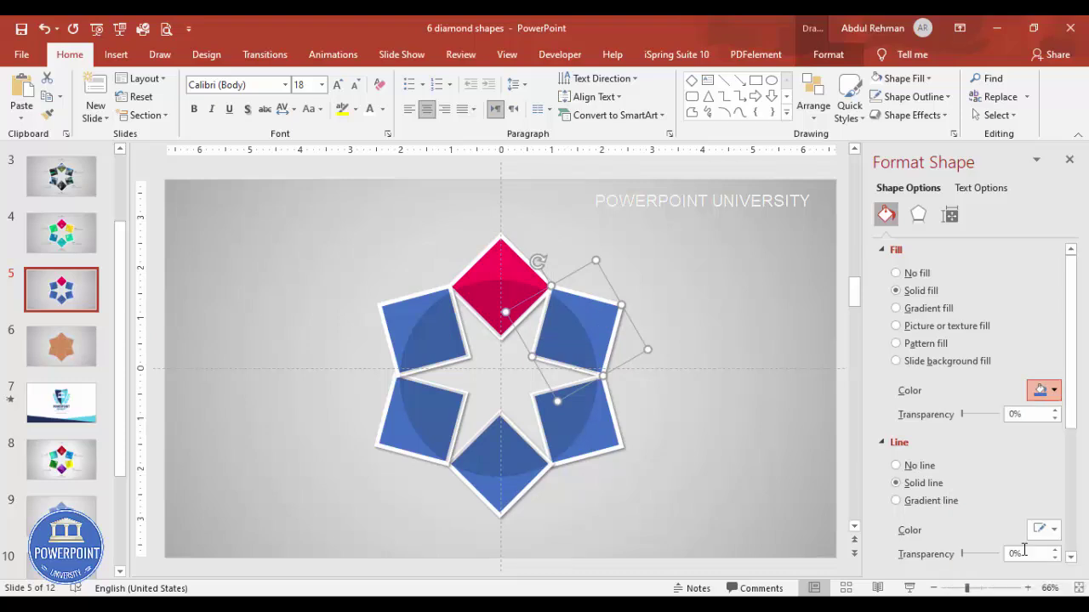
left_click(643, 426)
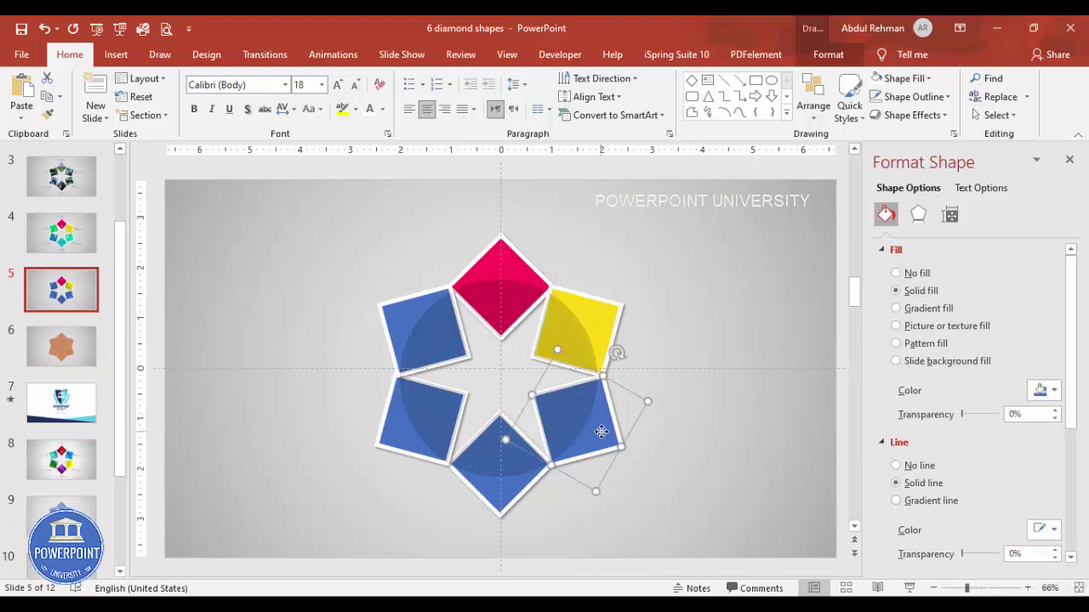
left_click(950, 326)
Step: Fill the lower-right diamond with a light-blue textured image from an online 'blue background' search
left_click(920, 408)
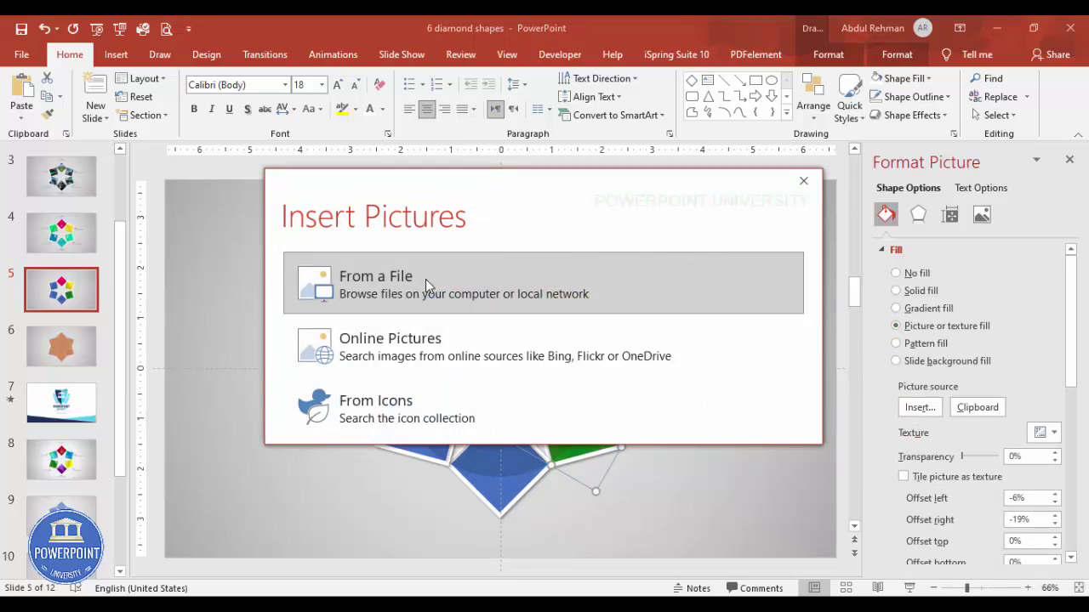
left_click(450, 348)
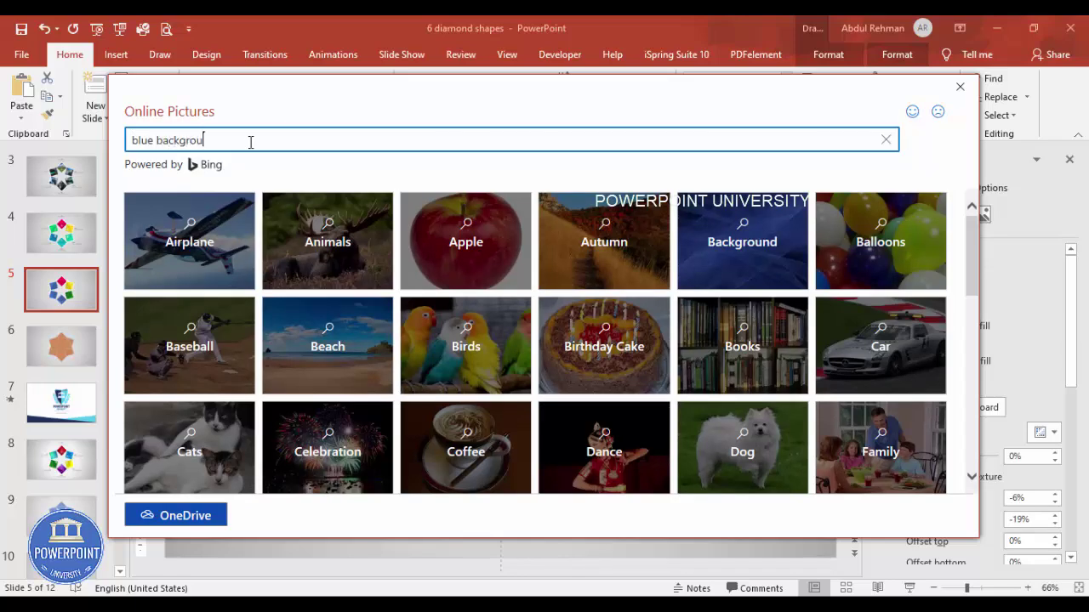
key("Return")
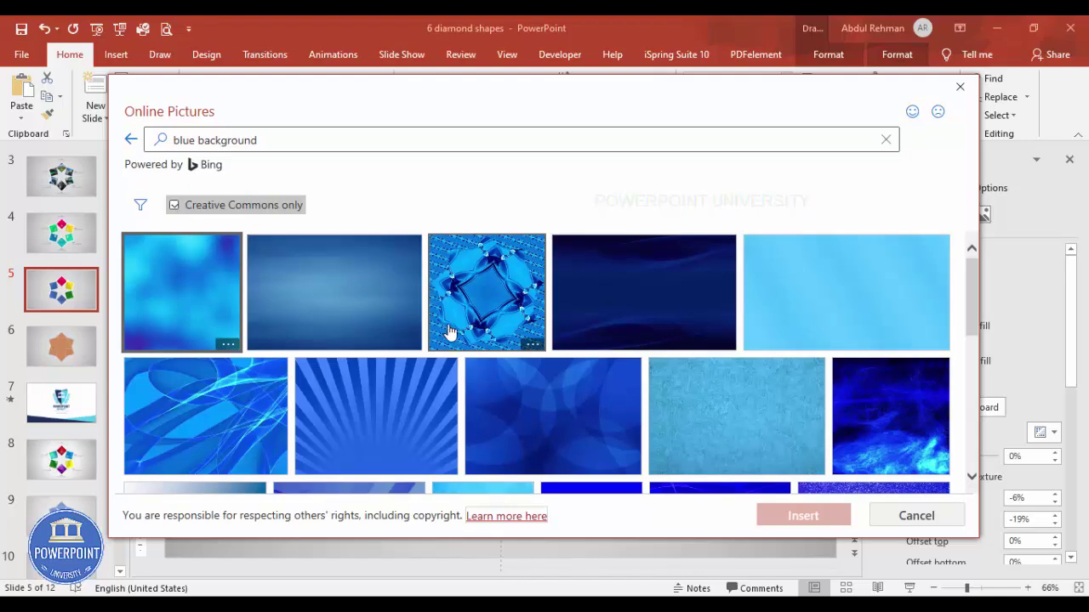
left_click(749, 426)
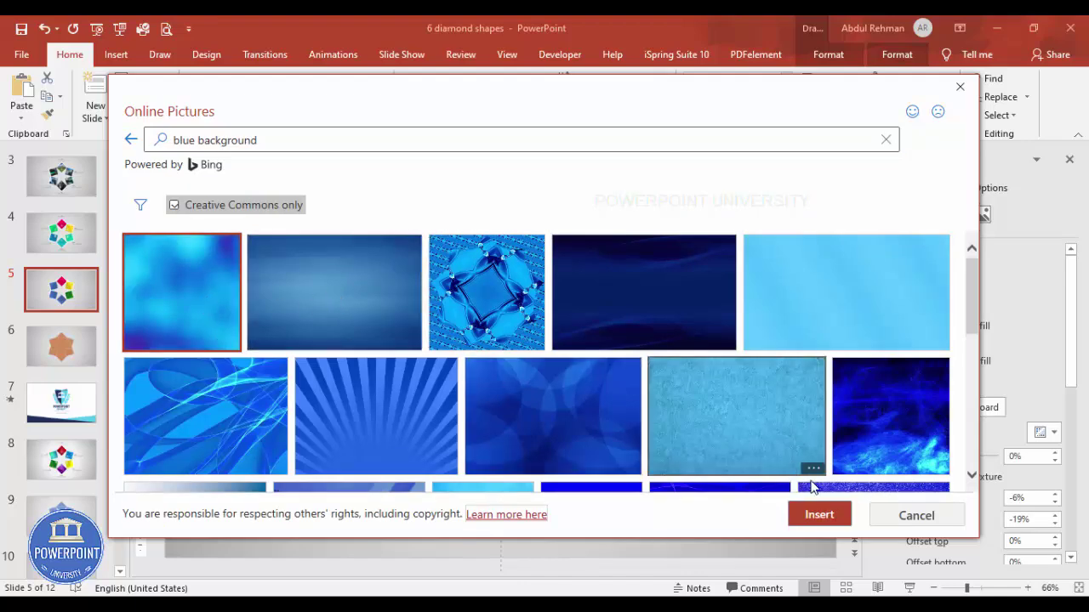
left_click(817, 515)
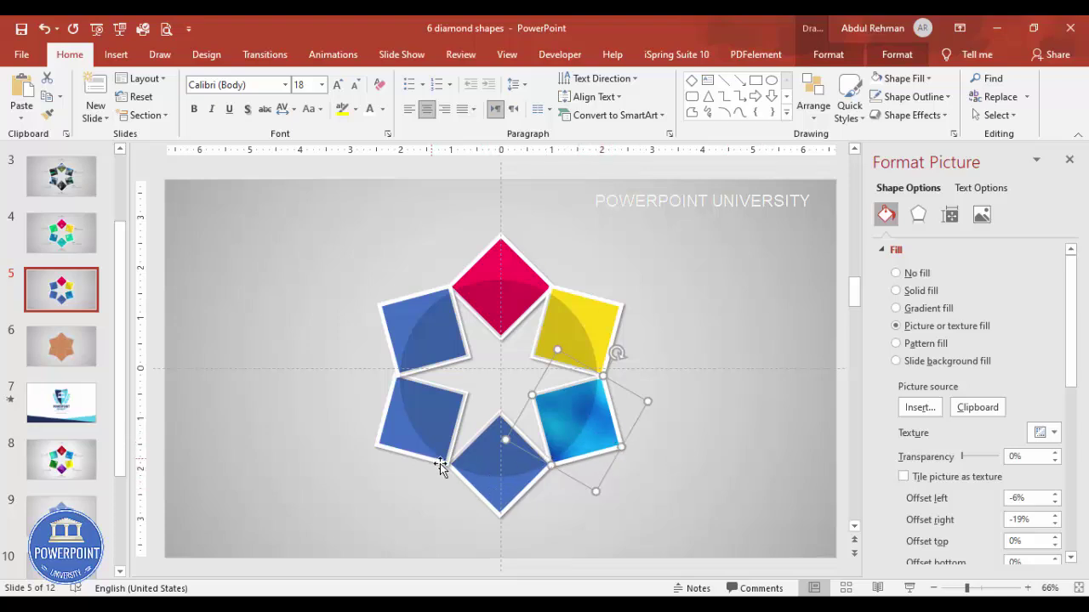
Step: Fill the bottom diamond with a landscape photo found by an online 'landscape' search
left_click(498, 487)
left_click(944, 328)
left_click(918, 408)
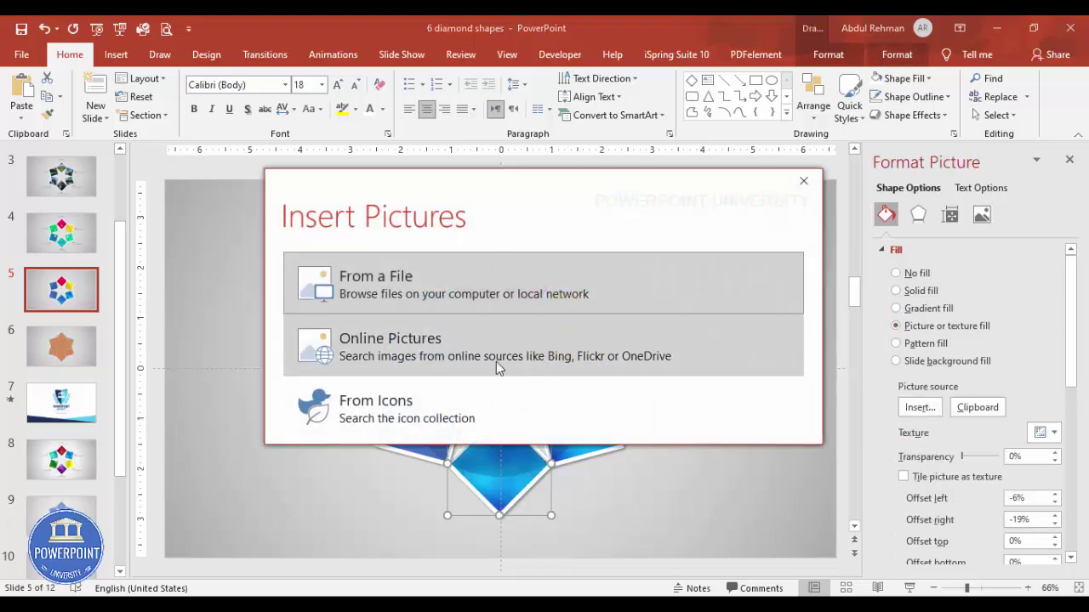
left_click(496, 361)
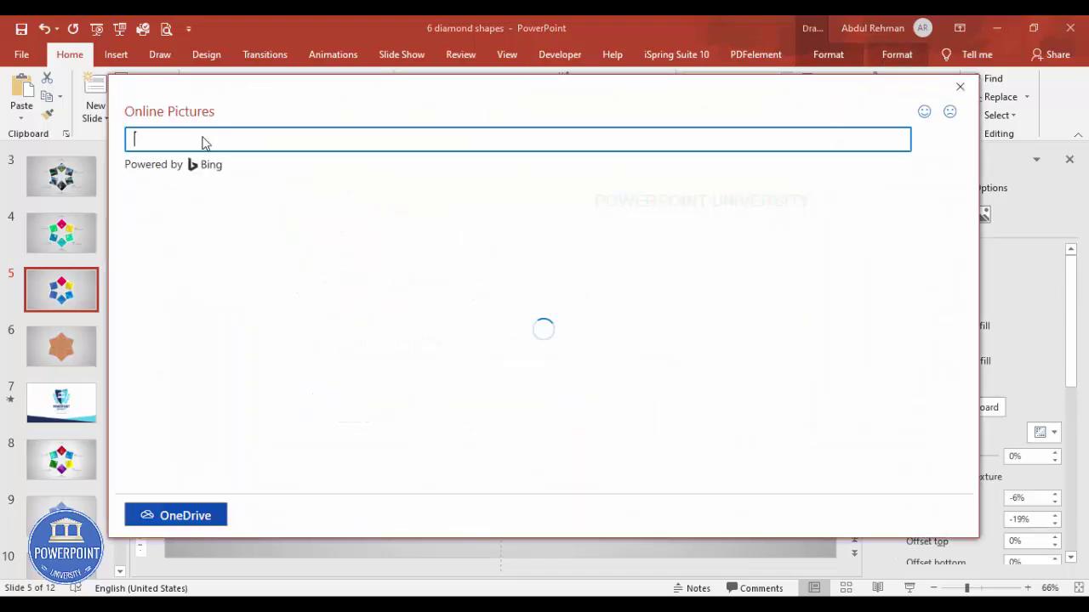
type("landscape")
key("Return")
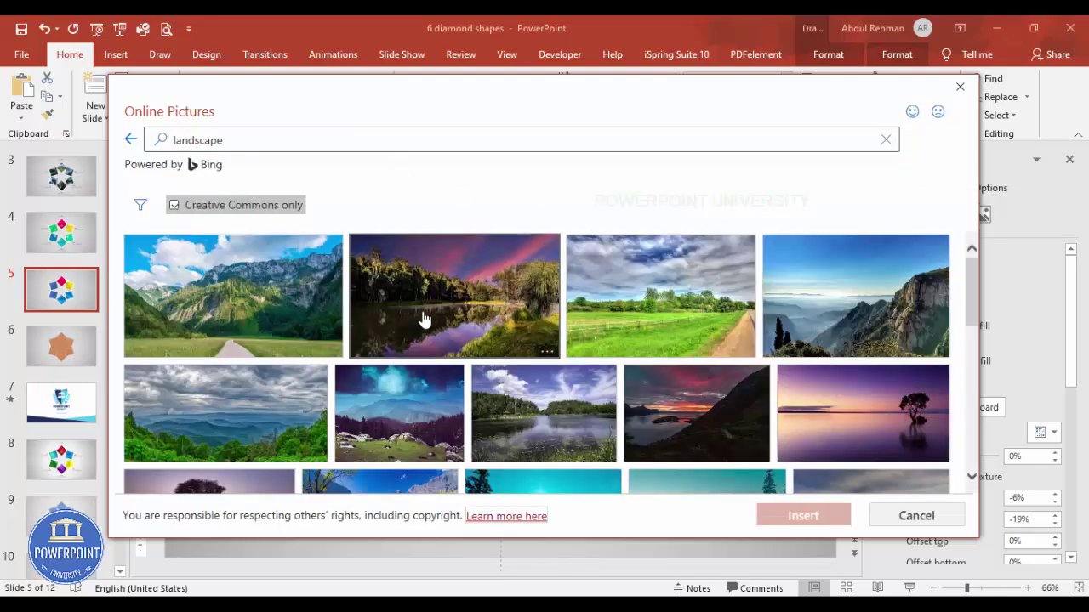
left_click(426, 318)
left_click(840, 518)
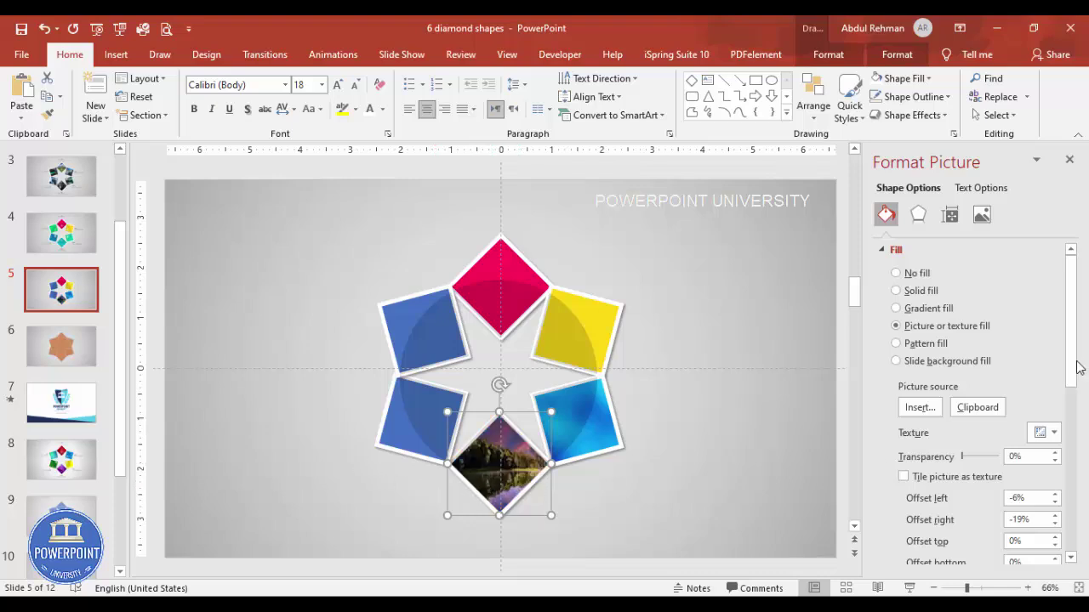
scroll(1077, 368, "down", 3)
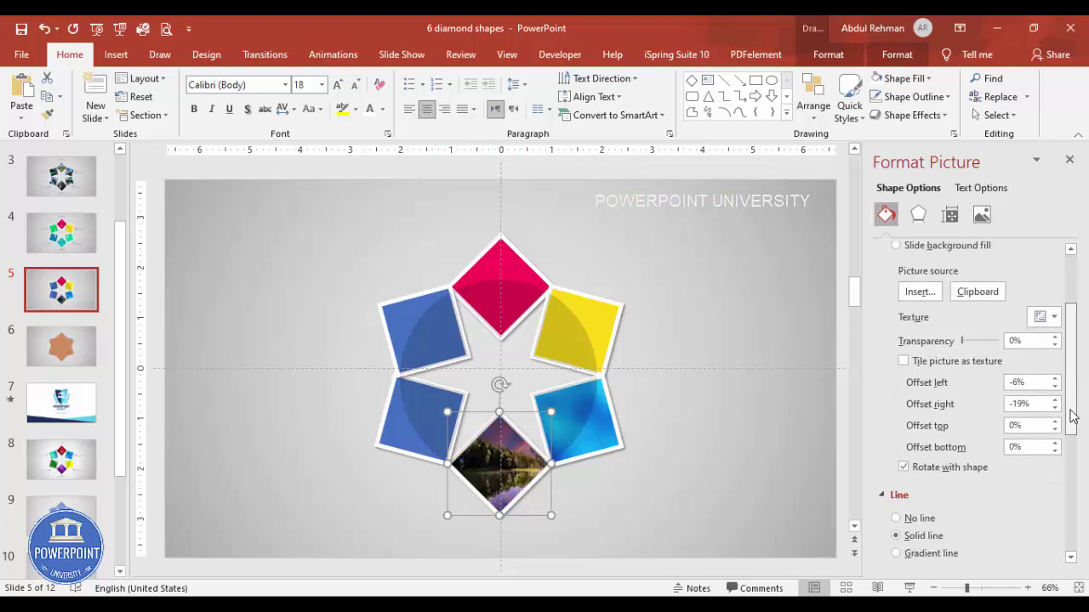
Step: Turn off Rotate with shape for the photo fill and make the lower-left diamond green
left_click(904, 468)
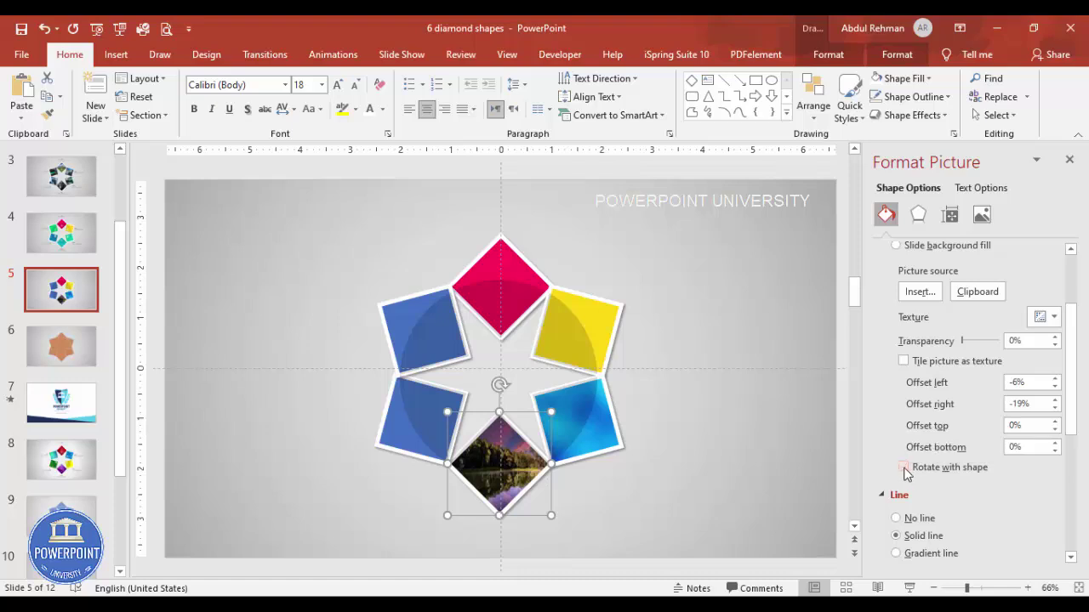
left_click(392, 444)
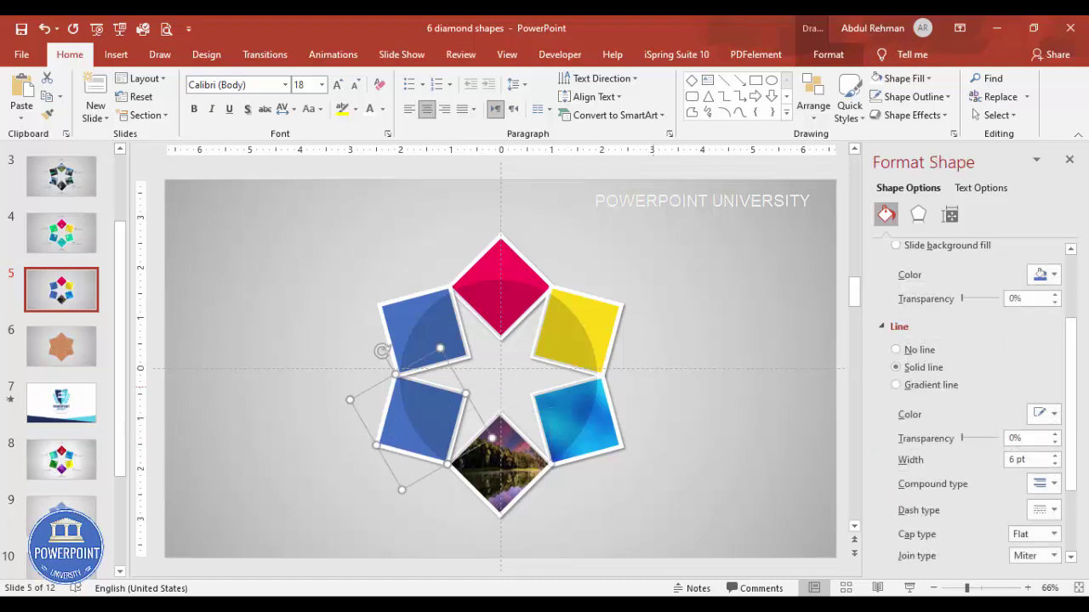
left_click(1052, 275)
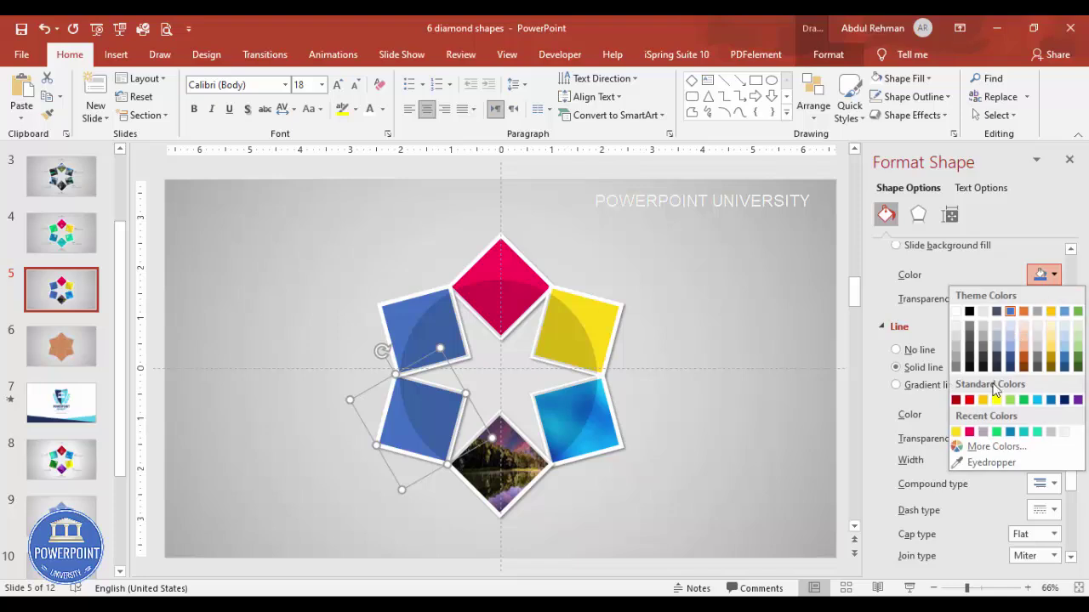
left_click(997, 432)
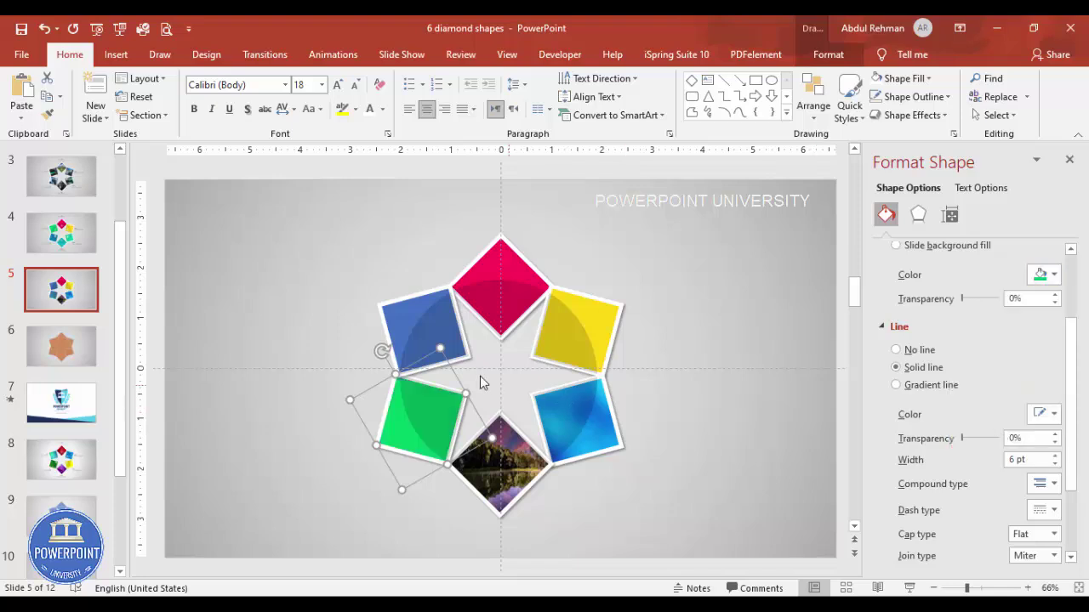
Step: Give the upper-left diamond a blue fill
left_click(412, 324)
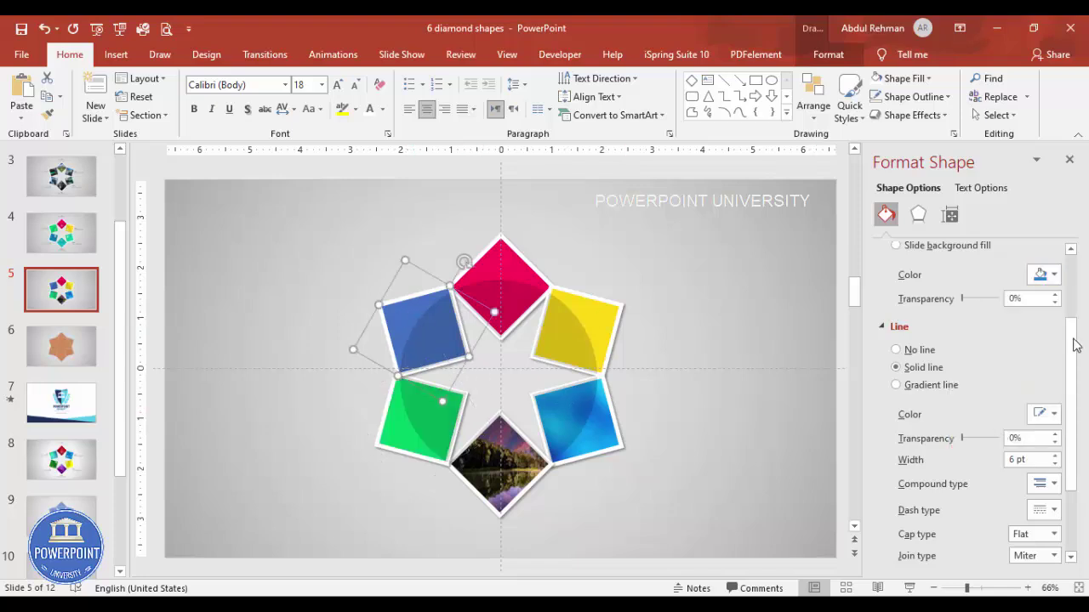
left_click(1053, 275)
left_click(1009, 433)
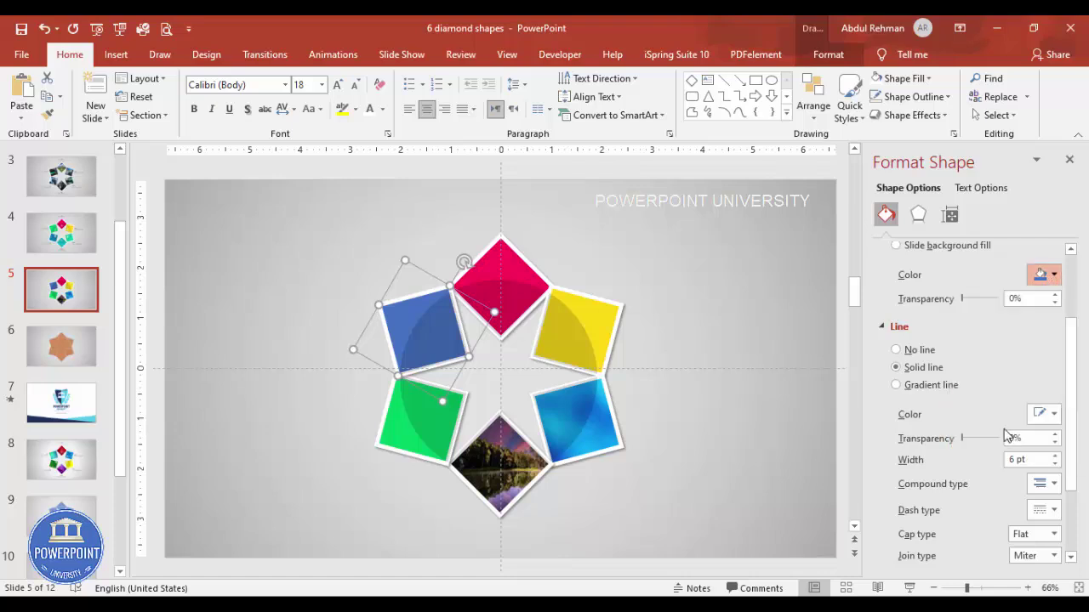
left_click(737, 429)
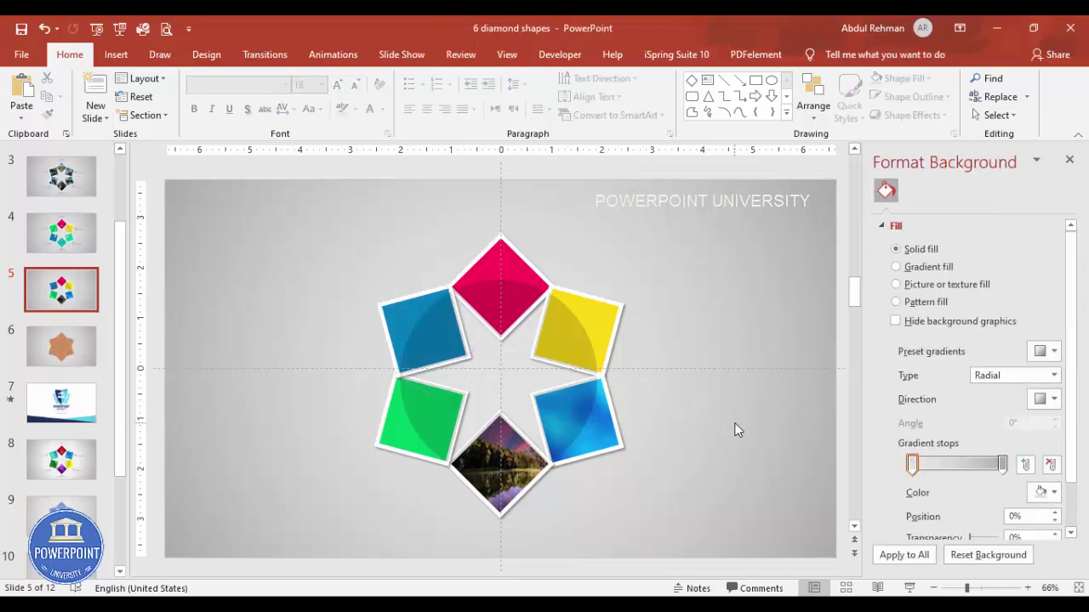
Step: Insert six Analytics icons from the Icons library onto the slide
left_click(116, 54)
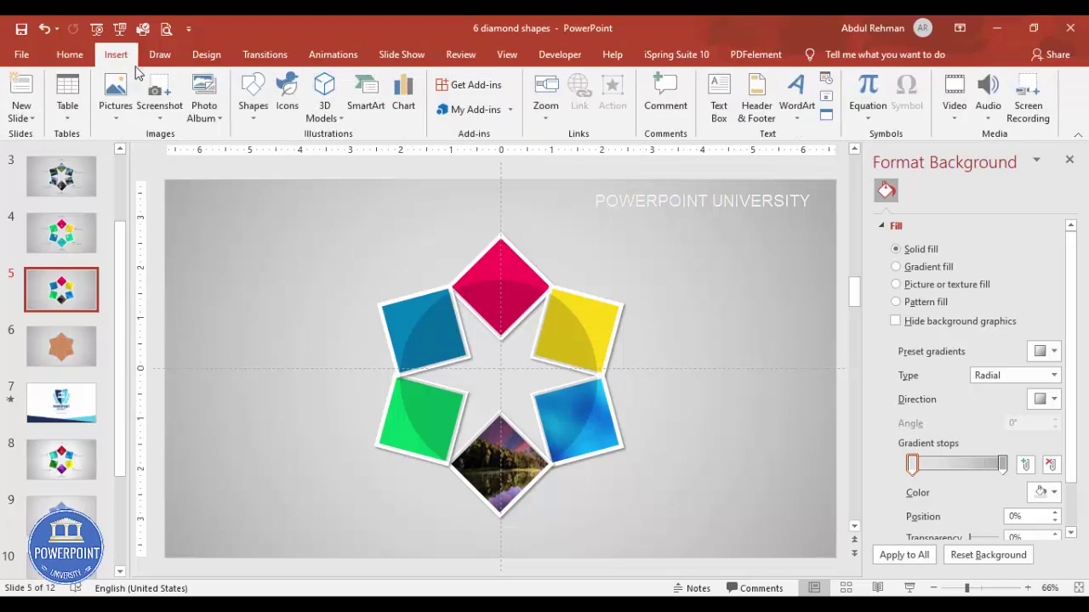
left_click(288, 90)
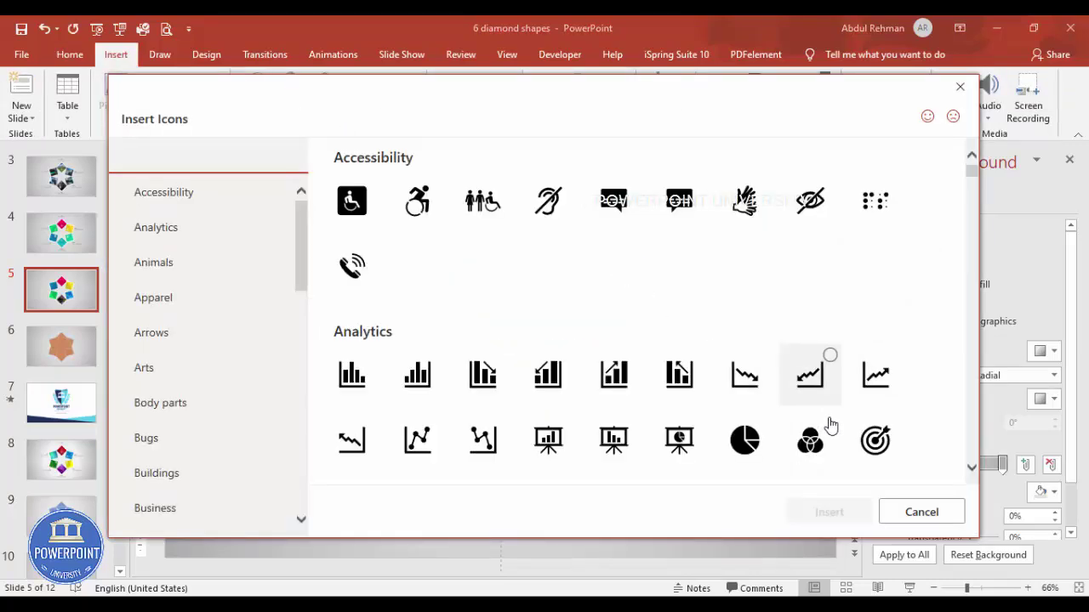
left_click(880, 438)
left_click(747, 442)
left_click(625, 444)
left_click(558, 444)
left_click(485, 442)
left_click(421, 444)
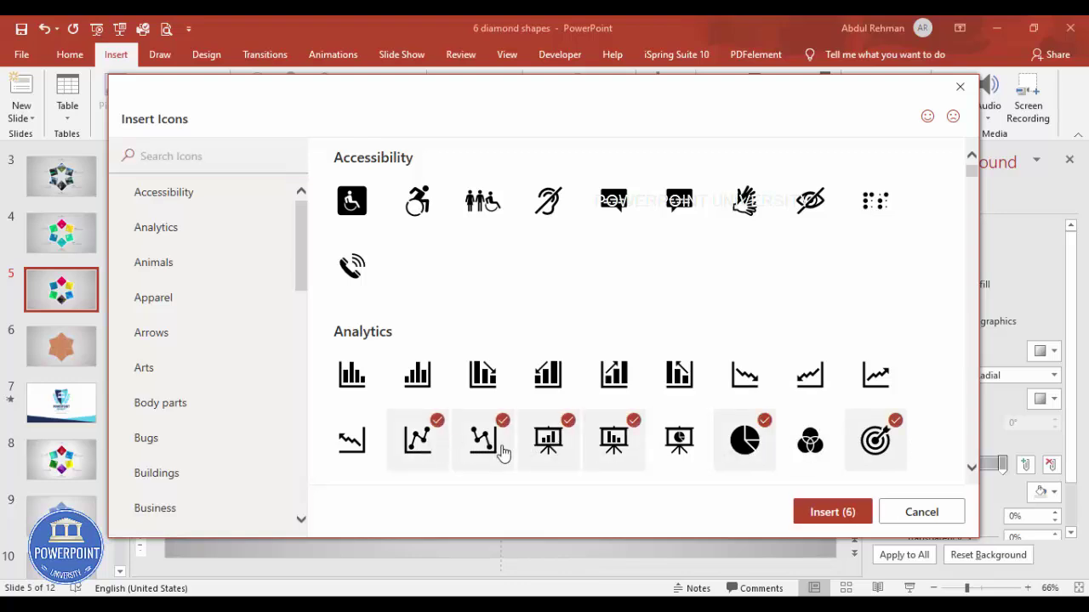
left_click(827, 512)
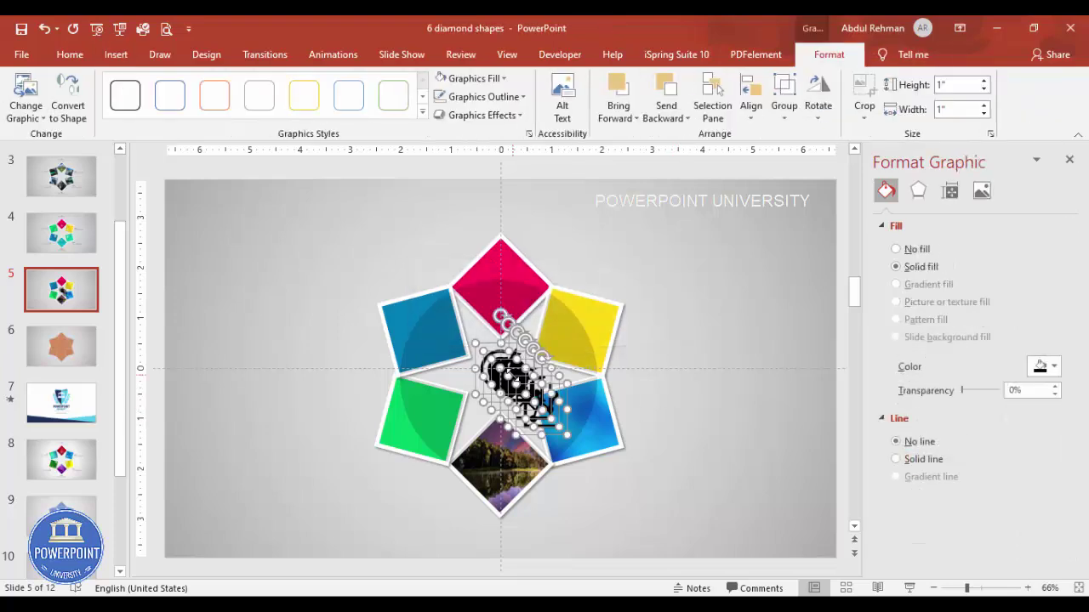
Step: Resize the icons to 0.4" height and recolour them white with Graphics Fill
left_click_drag(515, 379, 688, 292)
left_click(963, 84)
type(".4")
left_click(824, 221)
left_click_drag(614, 225, 768, 360)
left_click(470, 78)
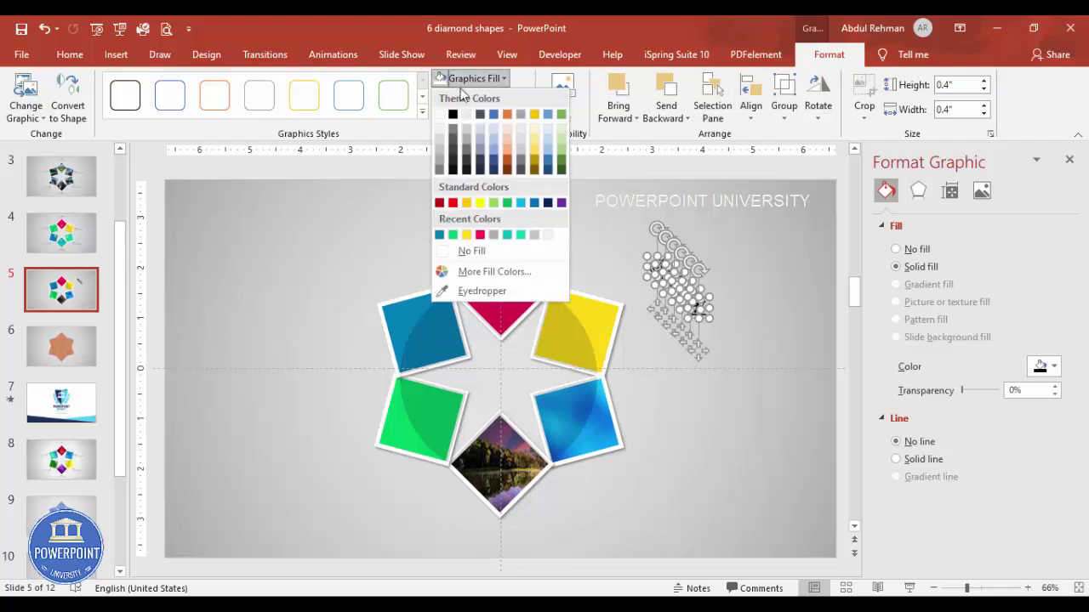
left_click(439, 114)
left_click(707, 277)
Step: Place the white icons onto the pink, yellow, photo and lower-right blue diamonds
left_click_drag(699, 317, 503, 309)
left_click_drag(656, 281, 557, 399)
left_click_drag(686, 298, 440, 407)
left_click_drag(660, 271, 446, 346)
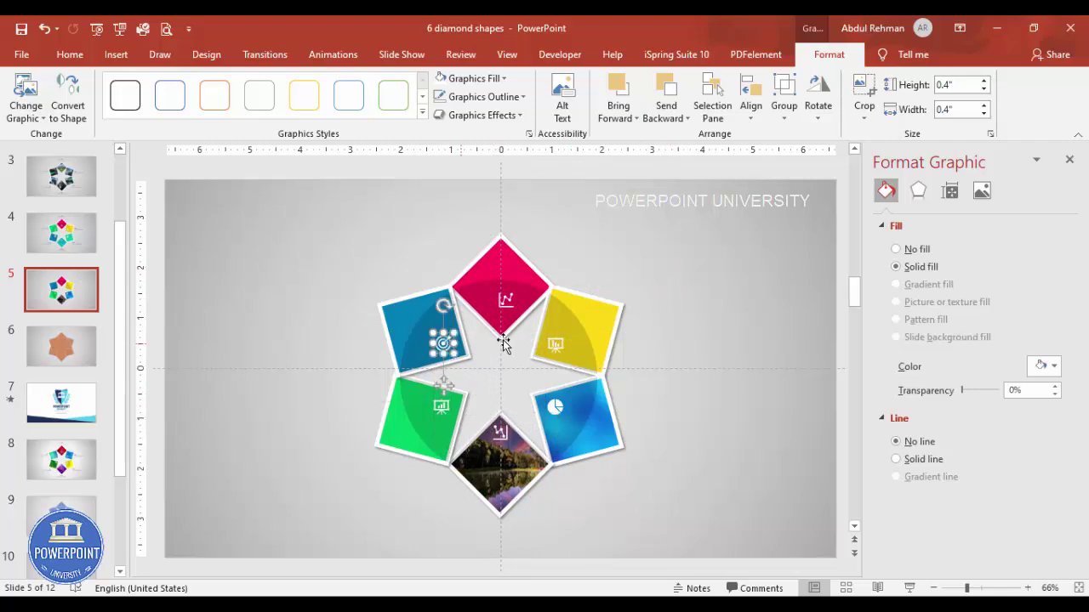
left_click(701, 309)
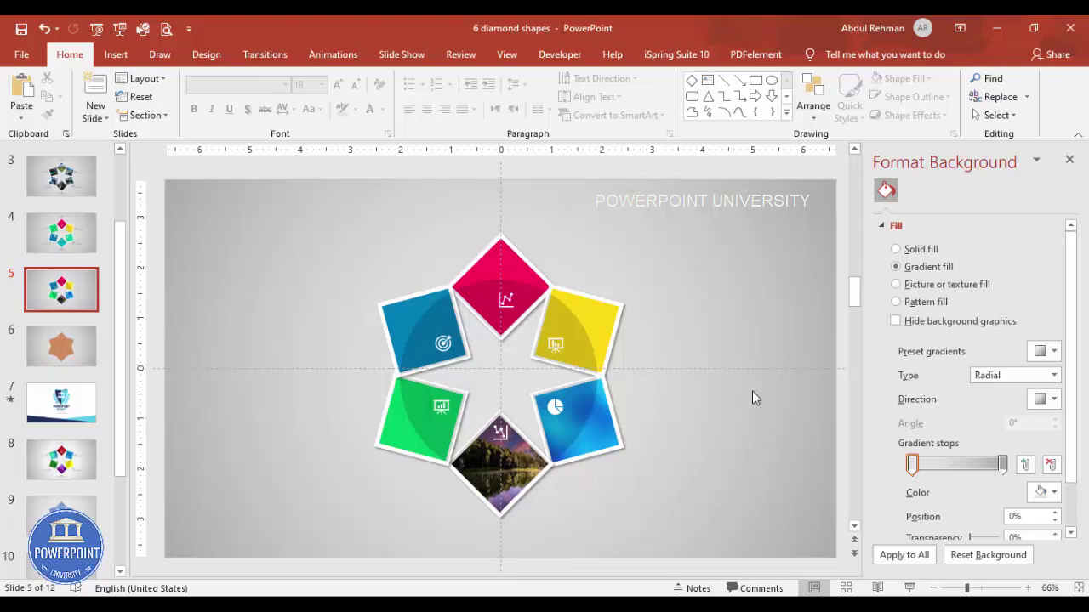
Step: Select the pink diamond with its icon and test-move it, undoing the move
left_click_drag(434, 207, 581, 349)
left_click_drag(579, 364, 576, 359)
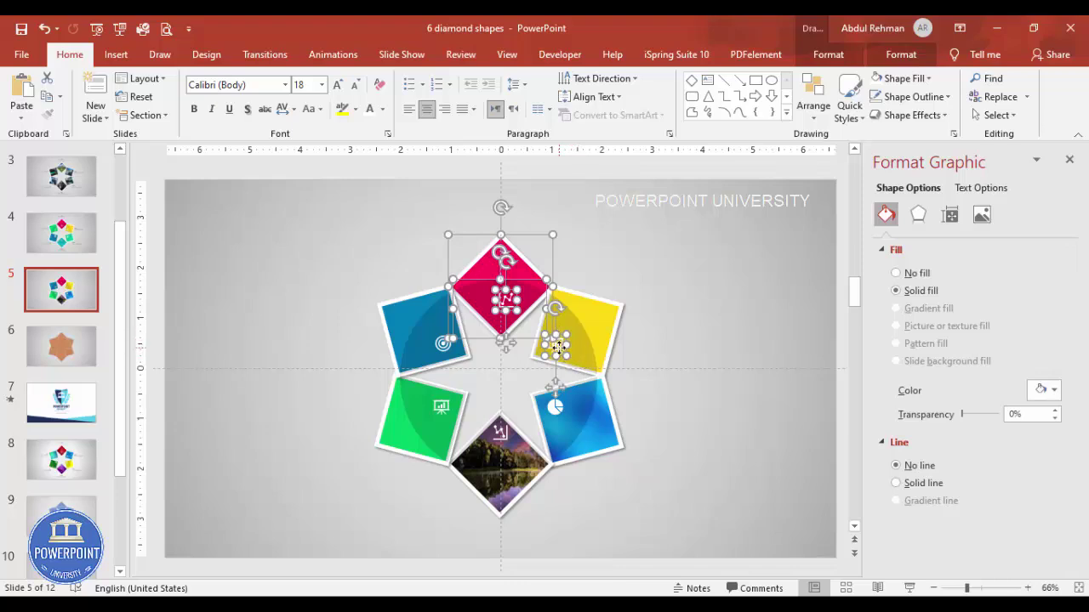
left_click(557, 347, "ctrl")
left_click_drag(524, 272, 593, 247)
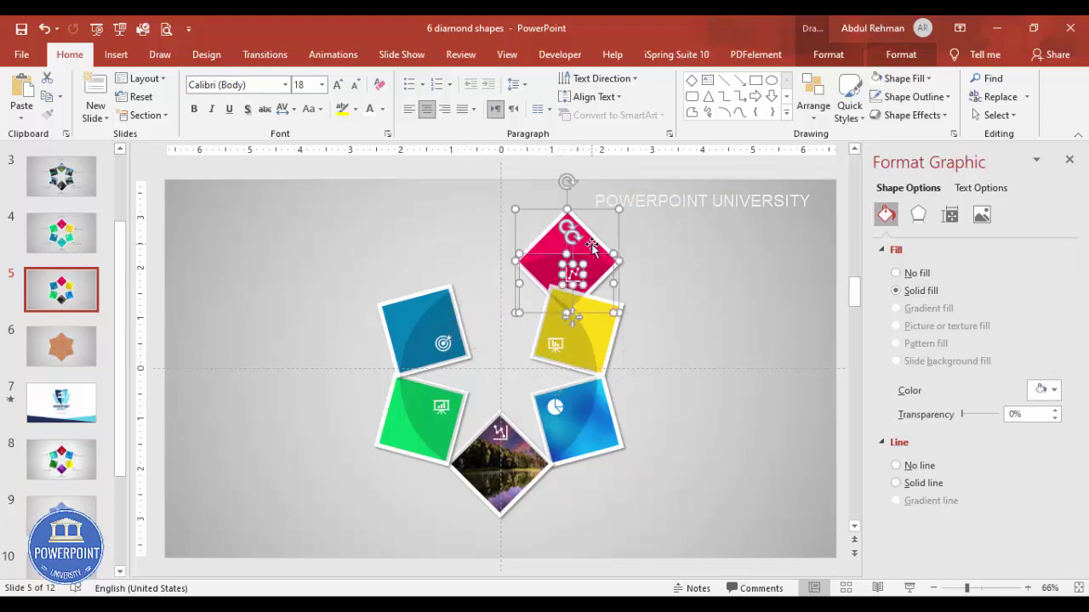
key("ctrl+z")
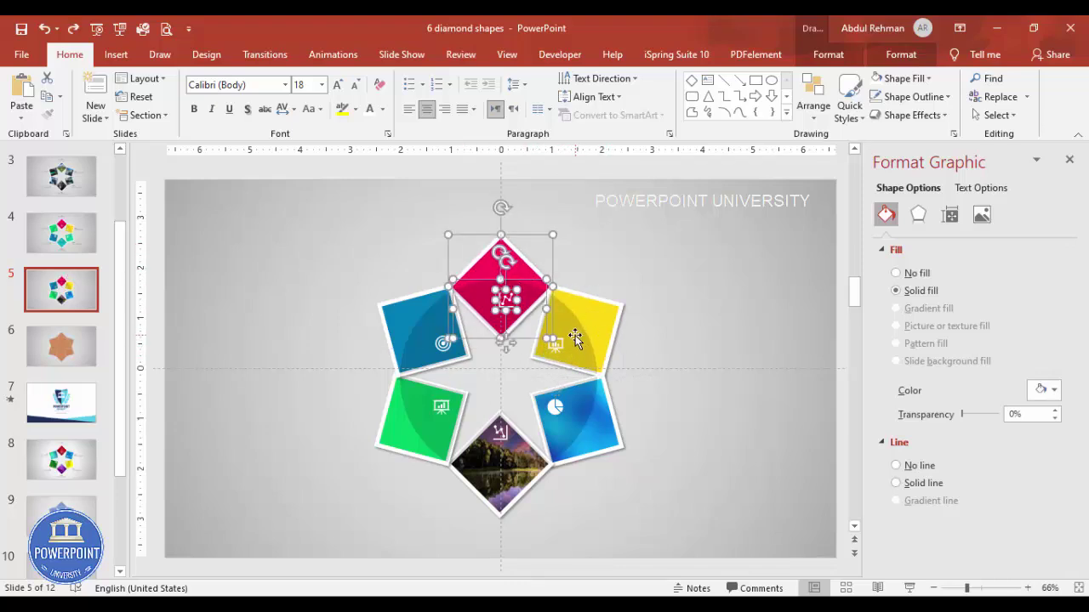
Step: Group the yellow diamond and the blue diamond each with their icons using Ctrl+G
left_click_drag(700, 254, 517, 389)
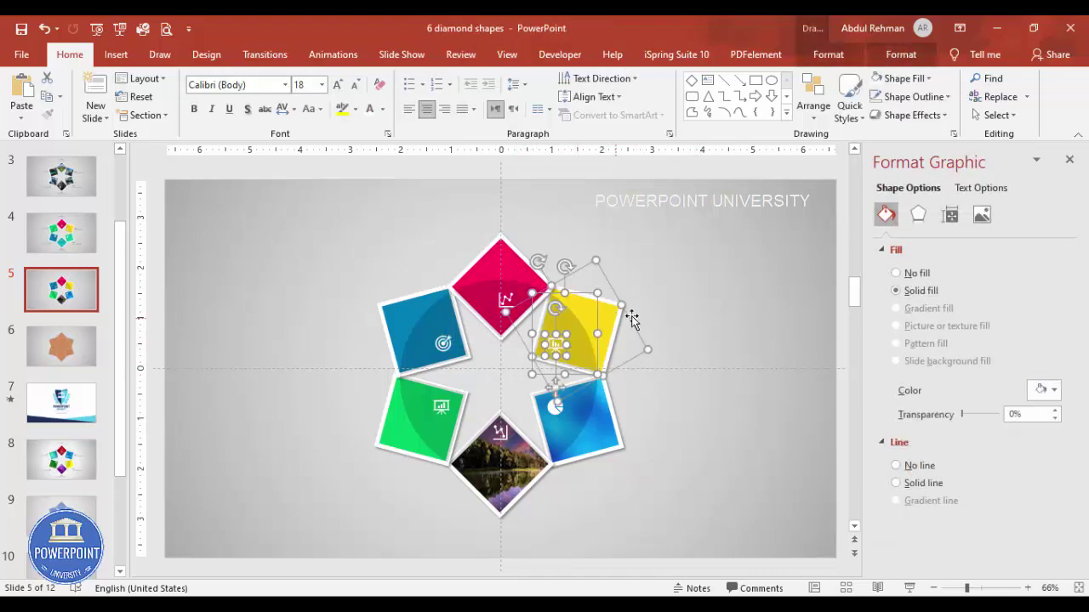
key("ctrl+g")
left_click_drag(609, 315, 670, 312)
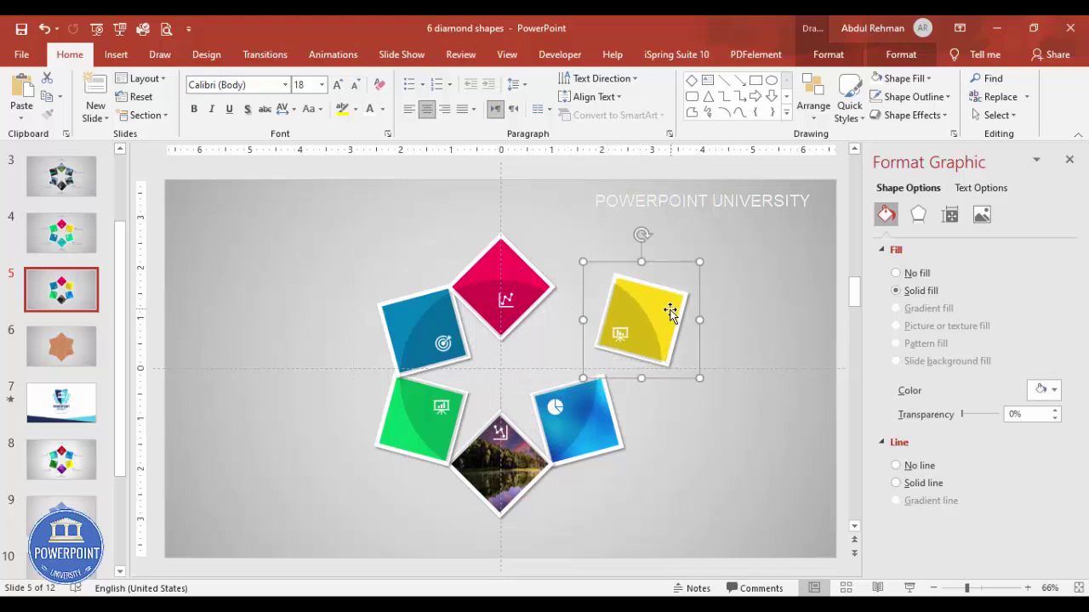
key("ctrl+z")
left_click_drag(684, 490, 496, 362)
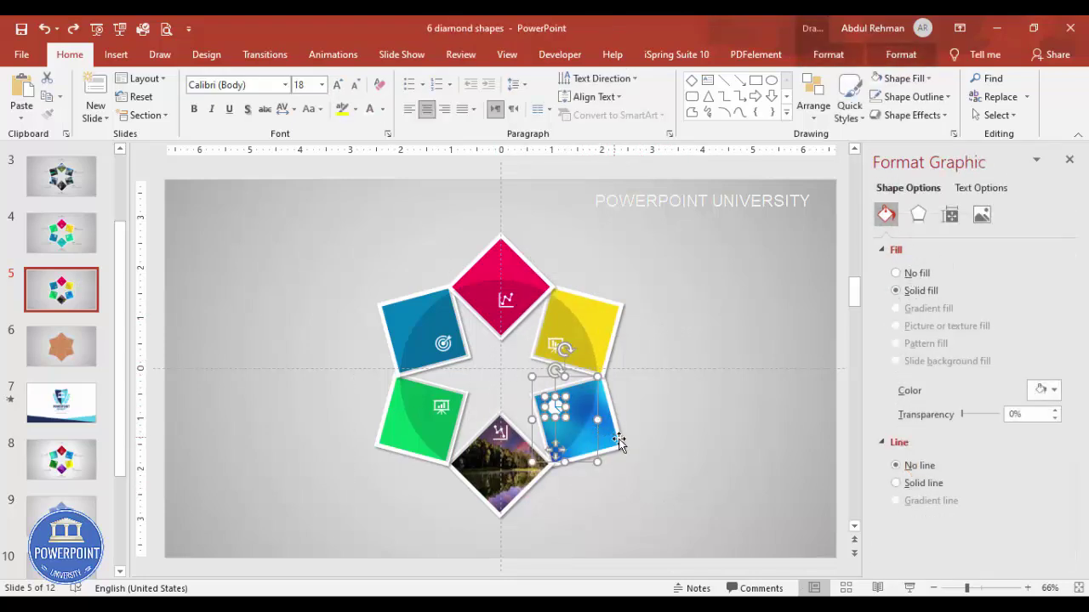
key("ctrl+g")
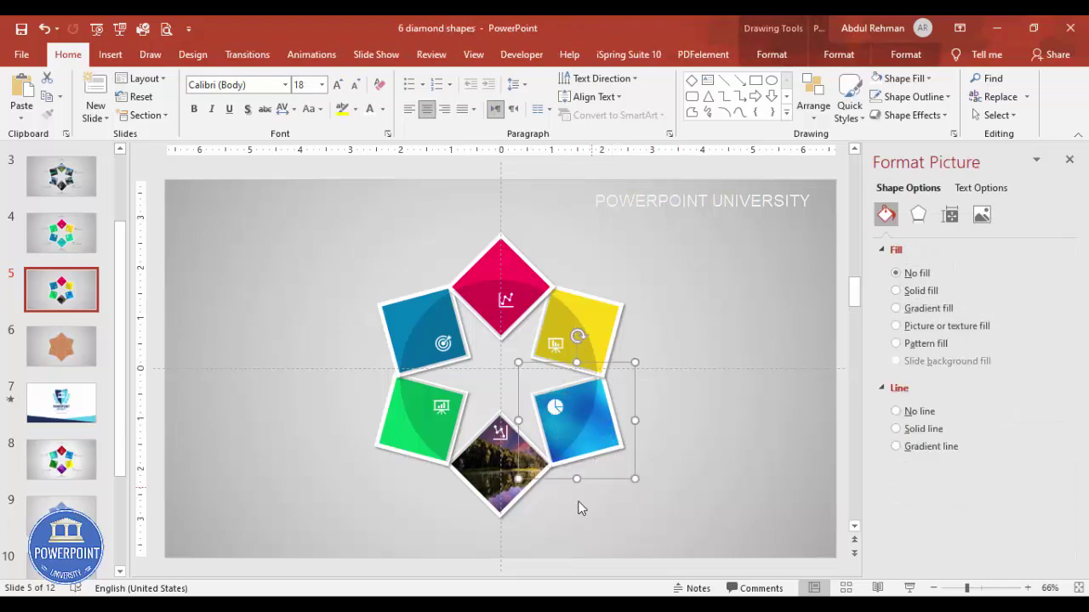
left_click(570, 550)
Step: Select the photo and green diamonds with their icons and test that each moves together
left_click_drag(570, 551, 433, 397)
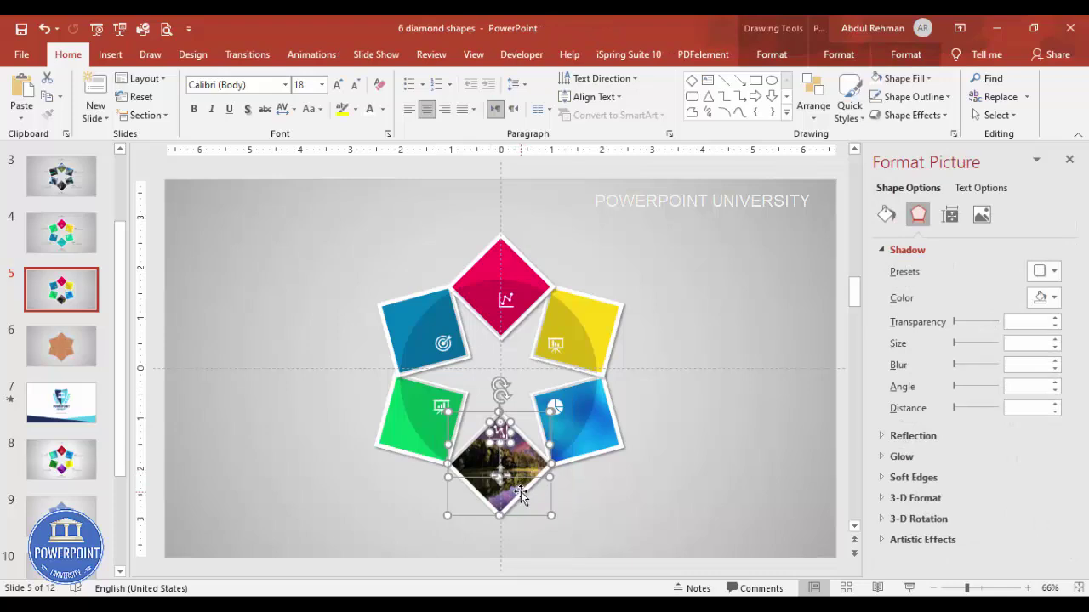
left_click_drag(516, 491, 557, 522)
key("ctrl+z")
left_click(309, 361)
left_click_drag(295, 352, 488, 492)
left_click_drag(417, 455, 386, 435)
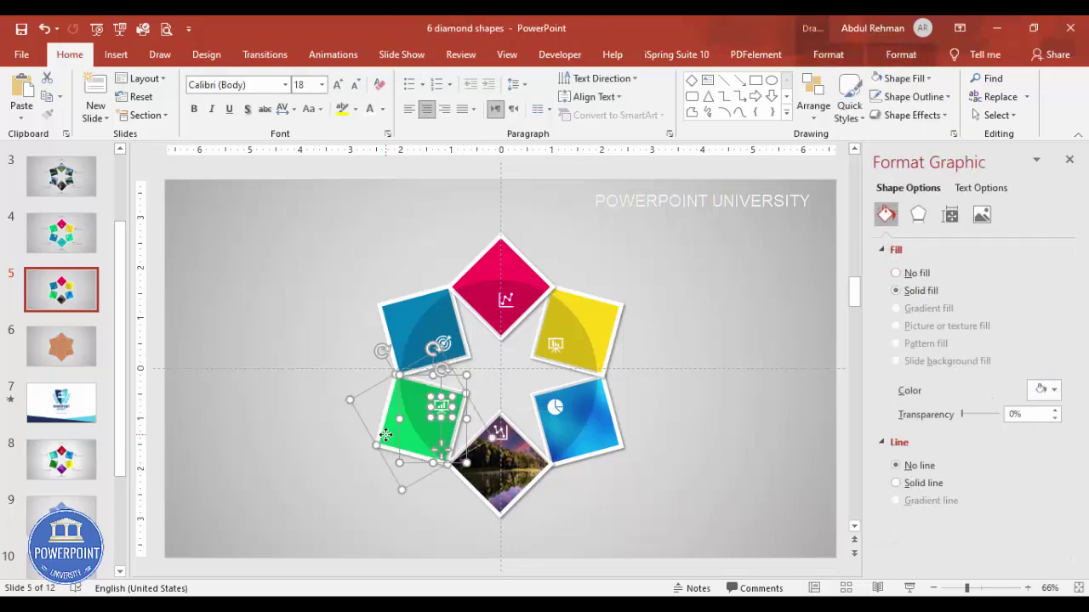
left_click_drag(519, 430, 500, 425)
left_click(359, 292)
Step: Test-move the upper-left blue diamond with its icon, then undo the move
left_click_drag(333, 262, 508, 394)
left_click_drag(400, 325, 384, 310)
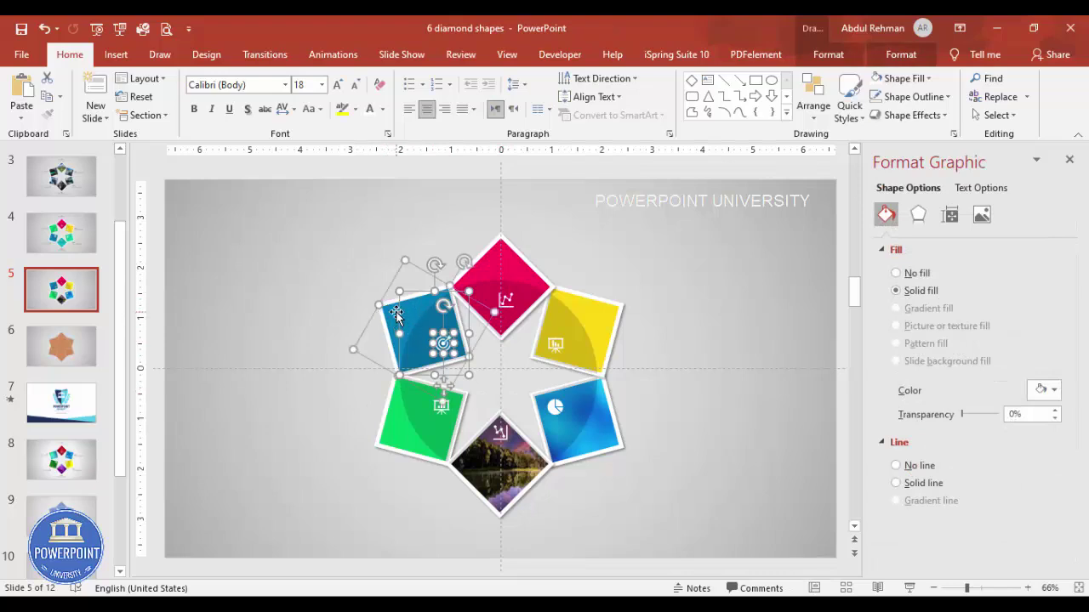
left_click_drag(394, 321, 379, 311)
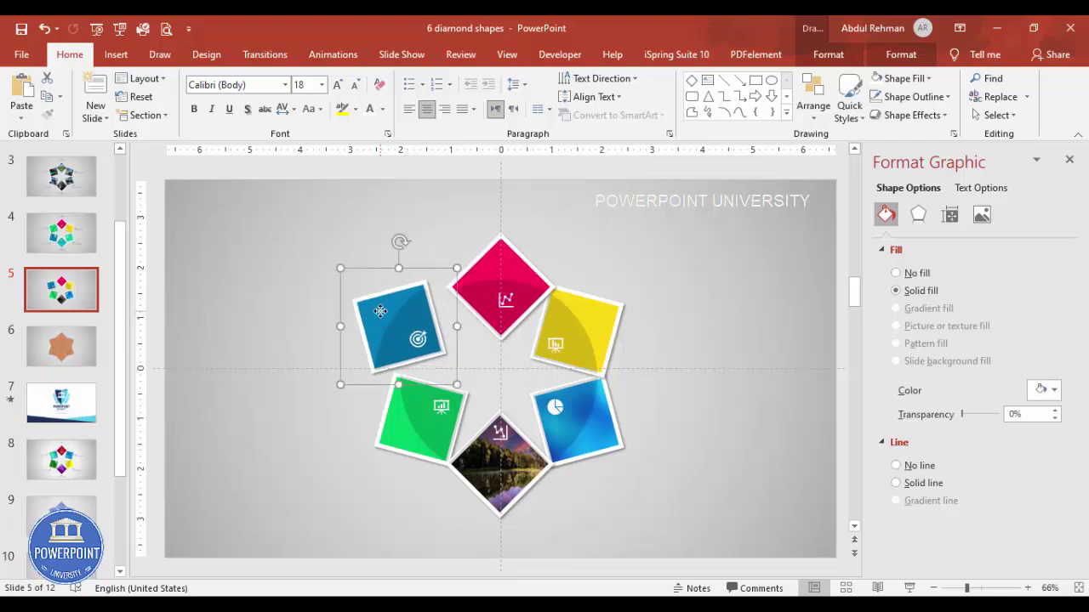
key("ctrl+z")
left_click(642, 283)
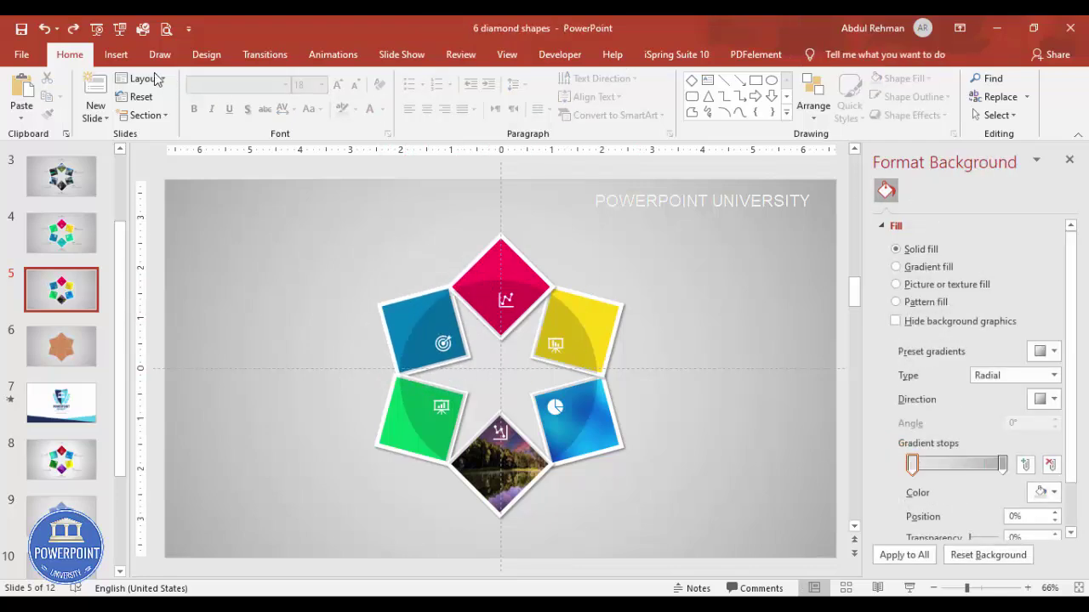
Step: Add a 14 pt centred 'Add detail text here' text box above the pink diamond
left_click(116, 55)
left_click(719, 96)
left_click_drag(448, 205, 561, 223)
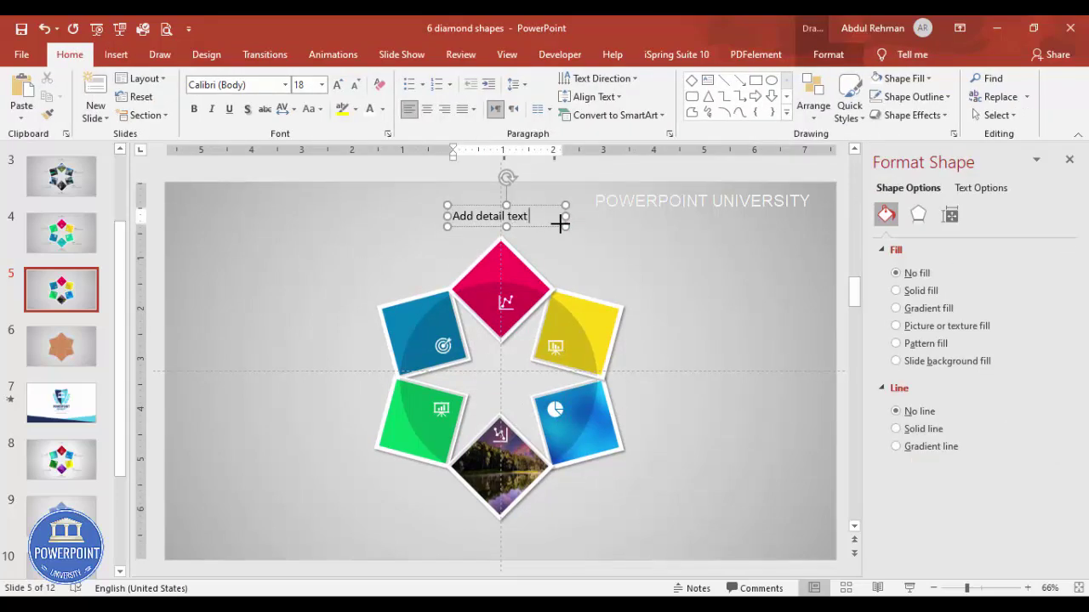
left_click(539, 203)
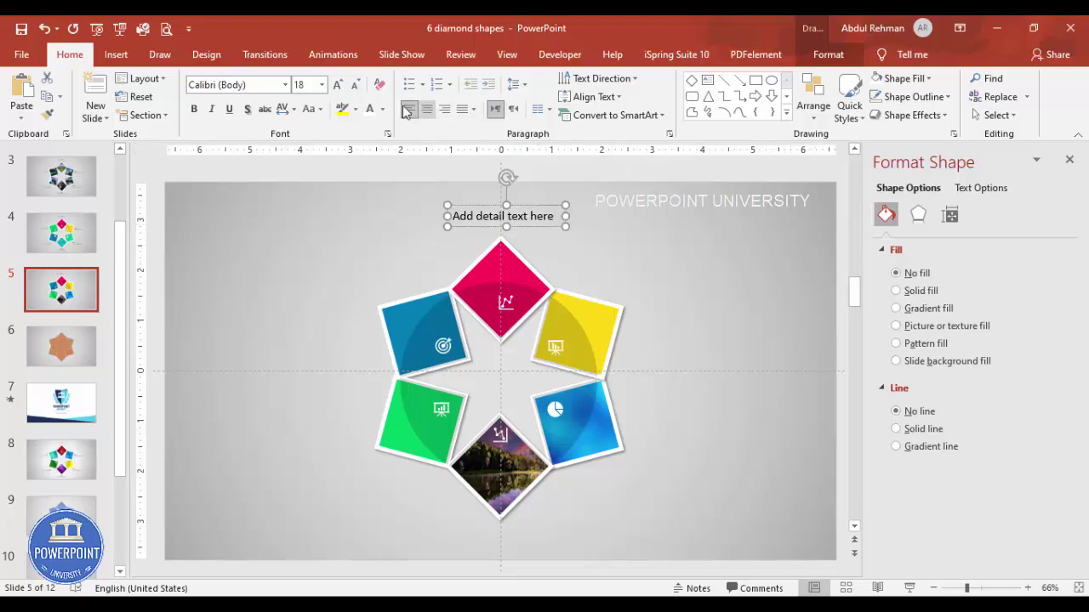
left_click(355, 86)
left_click(355, 85)
left_click(427, 109)
left_click_drag(540, 204, 530, 522)
Step: Duplicate the label with Ctrl+D and place copies beside the other diamonds
key("ctrl+d")
key("ctrl+d")
key("ctrl+d")
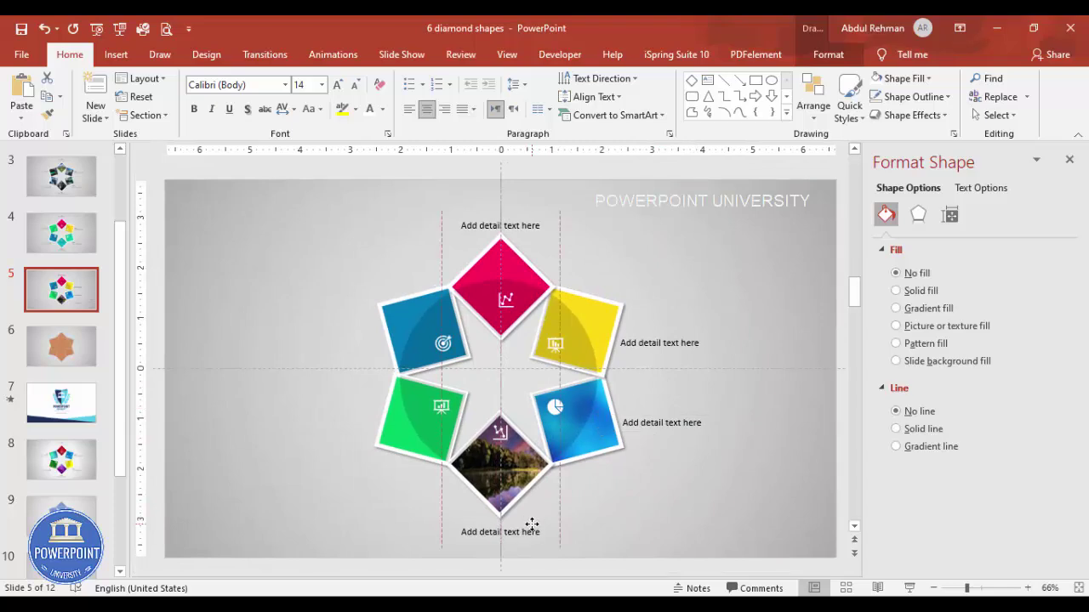
key("ctrl+d")
scroll(524, 508, "down", 1)
left_click_drag(380, 547, 379, 327)
scroll(559, 335, "up", 3)
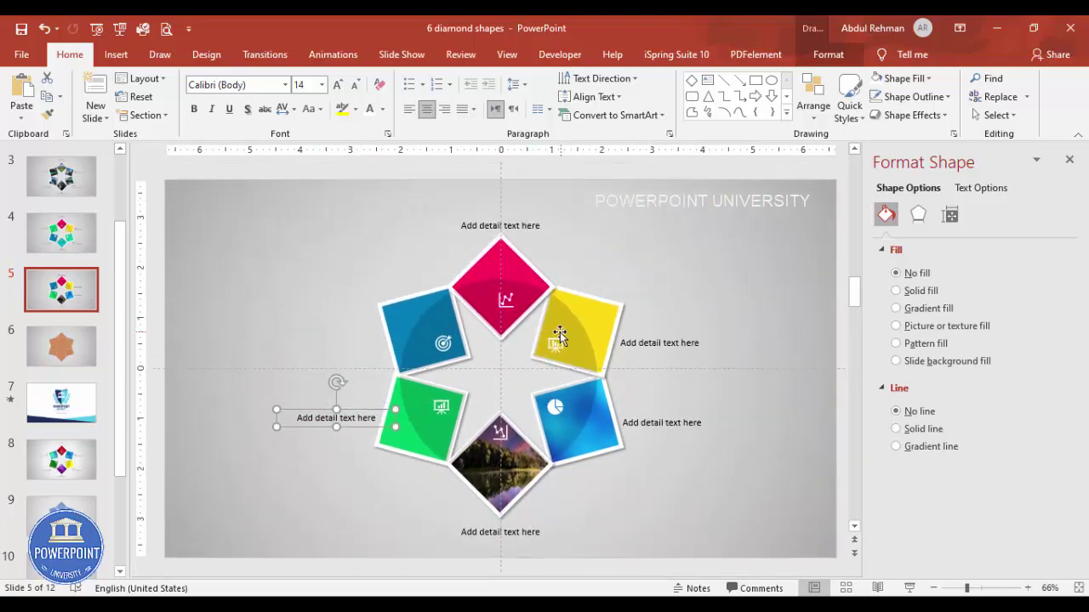
key("ctrl+z")
left_click_drag(263, 283, 425, 311)
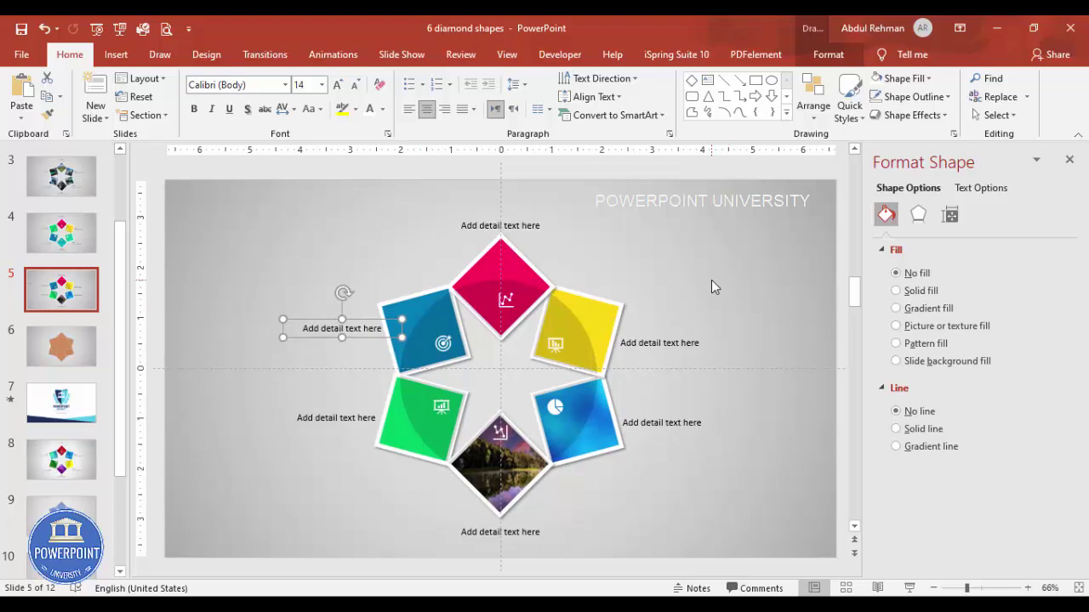
left_click(520, 264)
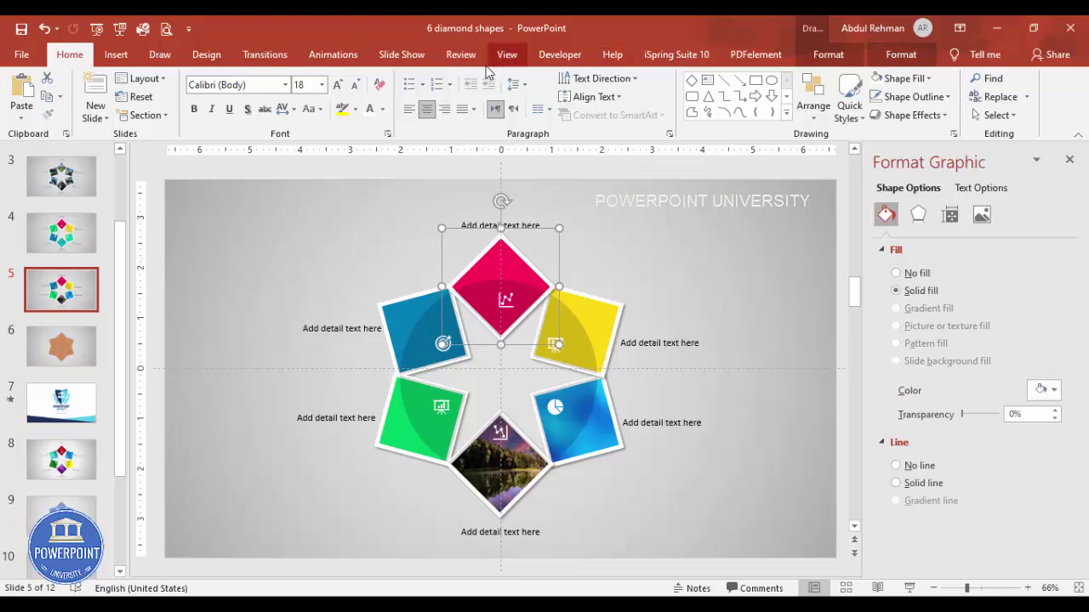
Step: Give the pink diamond group a Basic Zoom entrance effect, with the Animation Pane shown
left_click(333, 55)
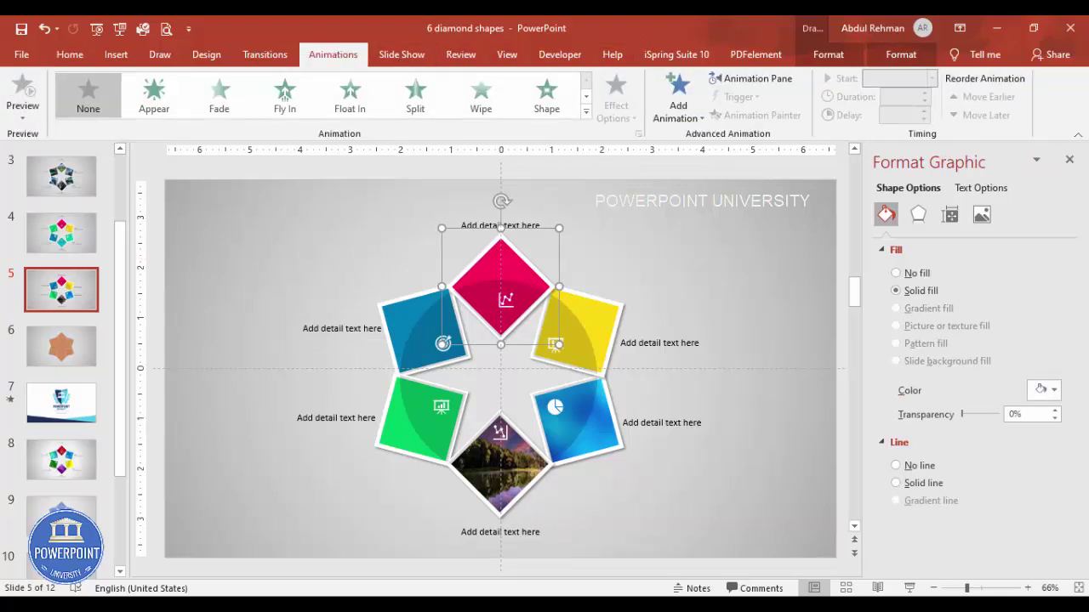
left_click(1070, 162)
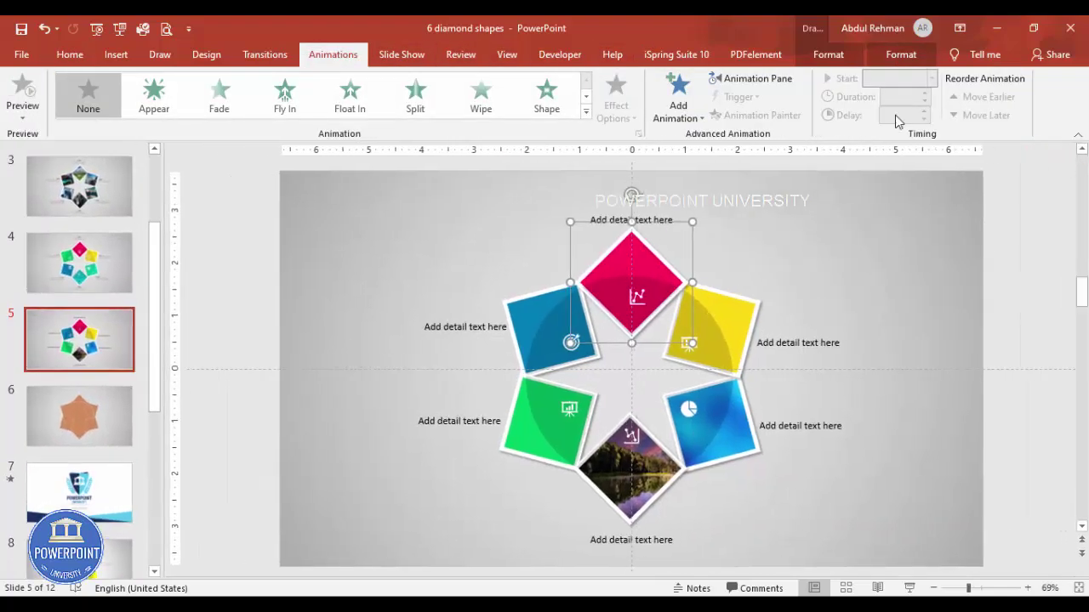
left_click(771, 83)
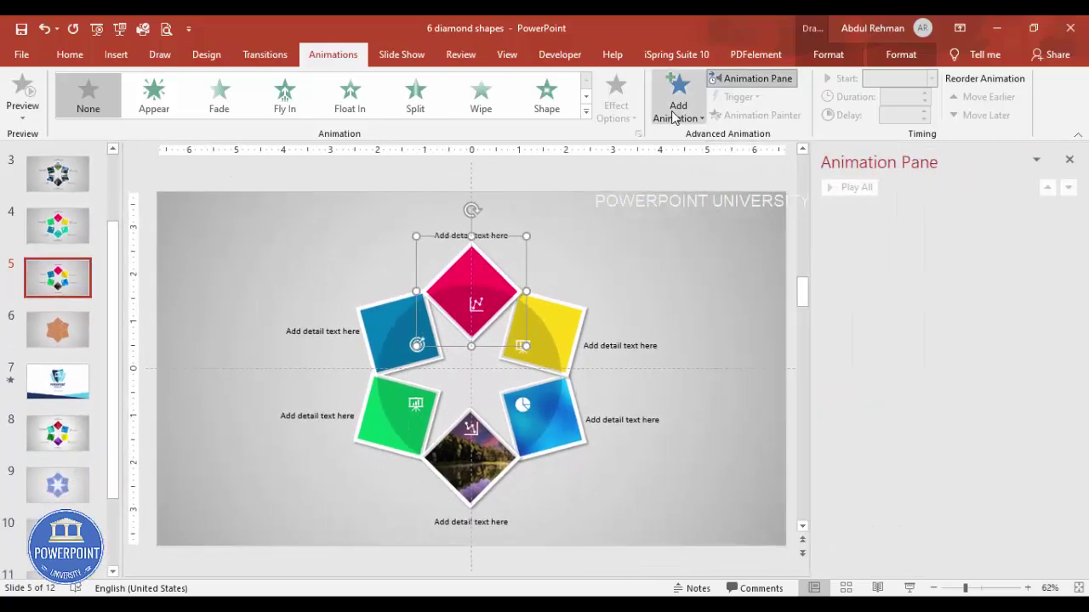
left_click(680, 106)
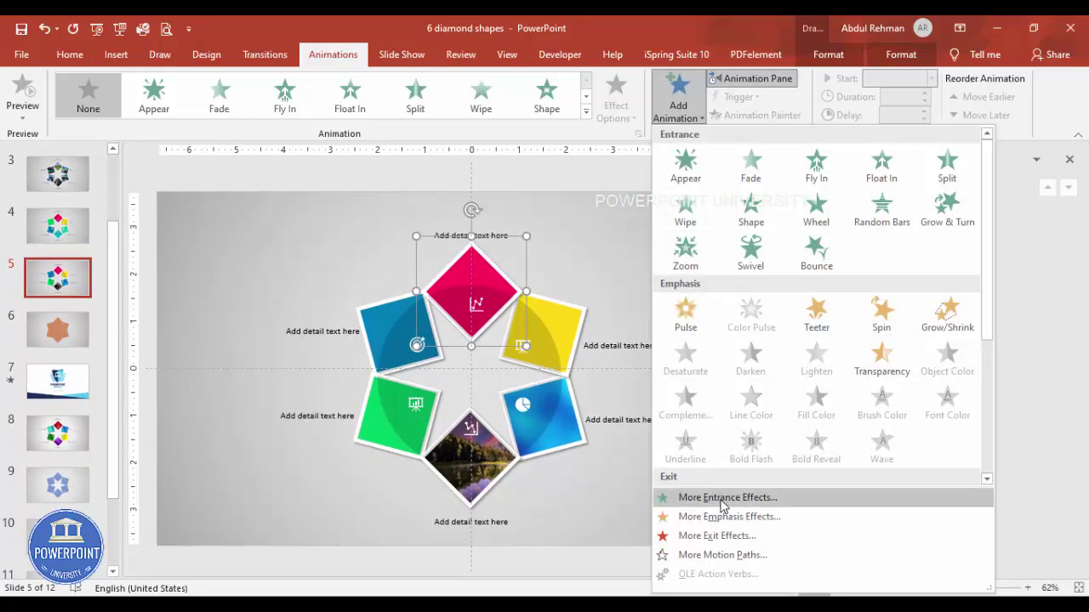
left_click(724, 499)
left_click(491, 381)
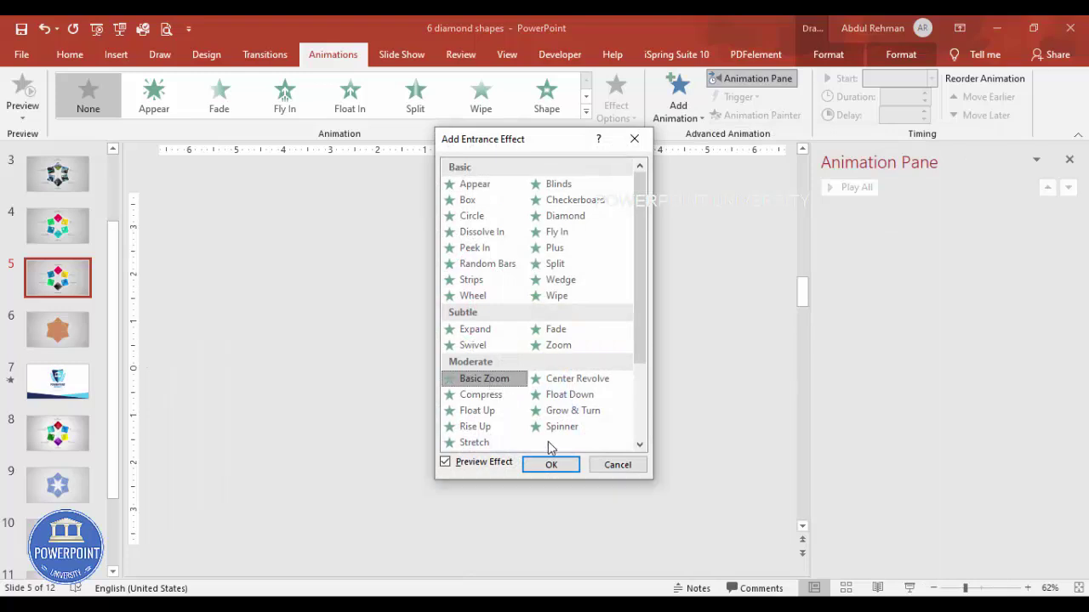
left_click(557, 466)
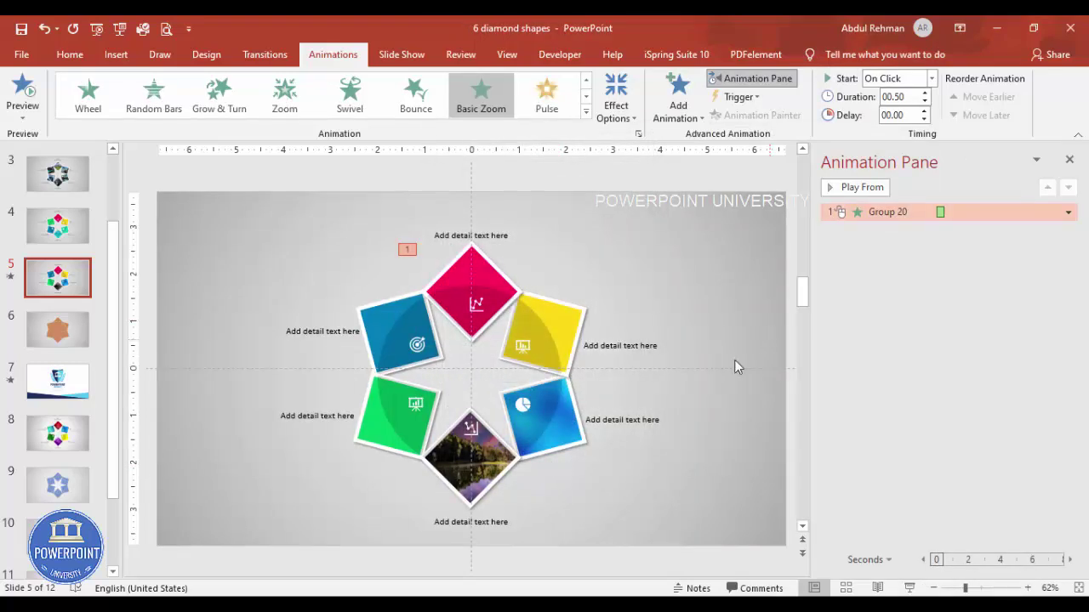
Step: Give the top label a Stretch entrance starting After Previous
left_click(502, 235)
left_click(678, 95)
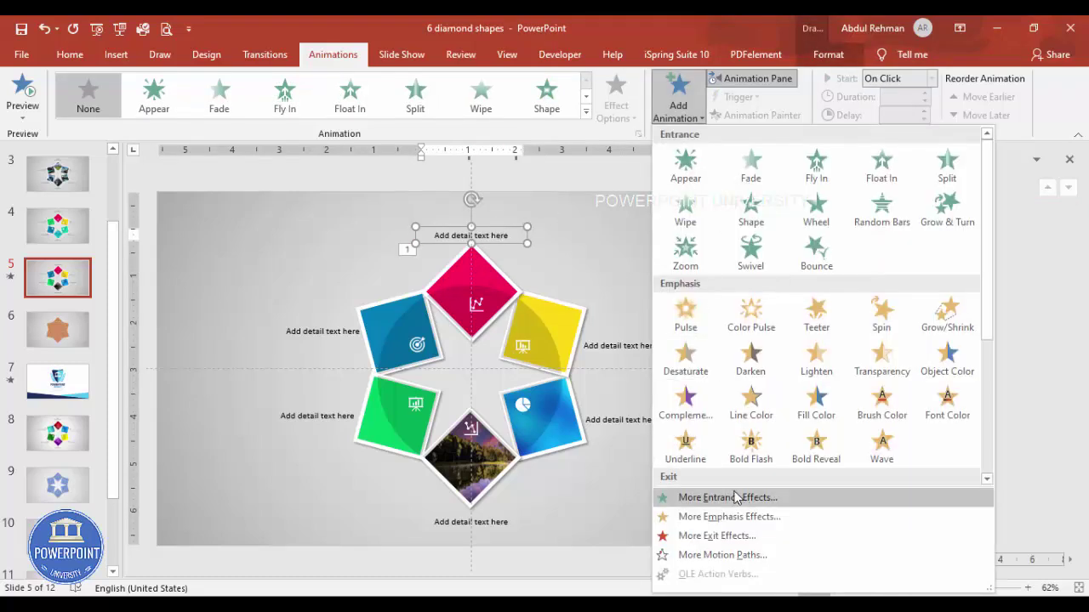
left_click(737, 497)
left_click(506, 443)
left_click(561, 467)
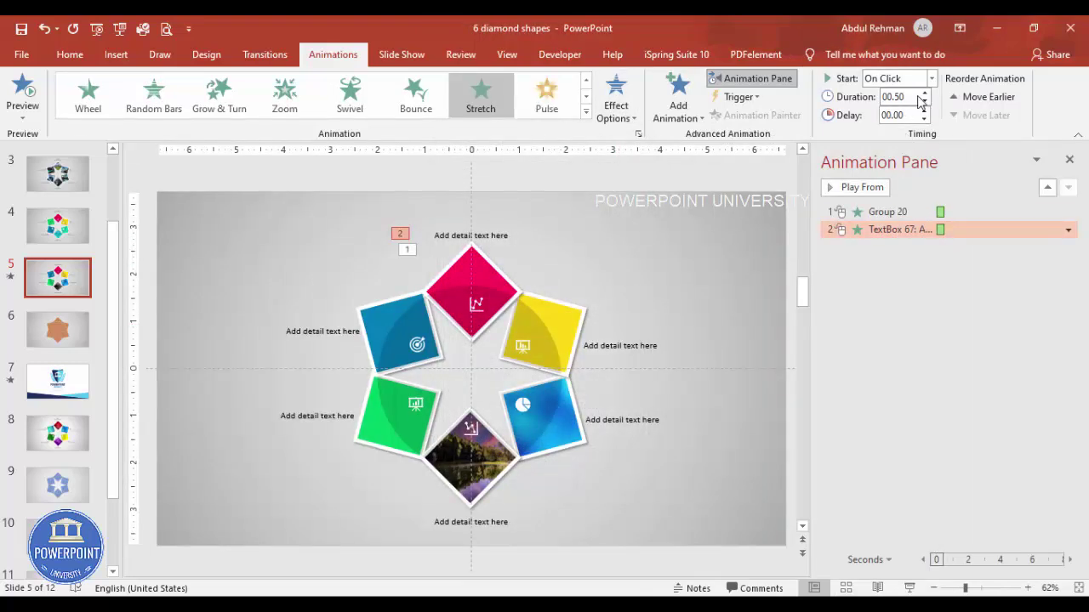
left_click(931, 78)
left_click(894, 126)
Step: Copy the pink diamond's and top label's animations to the yellow diamond and its label with Animation Painter
left_click(552, 255)
left_click(504, 270)
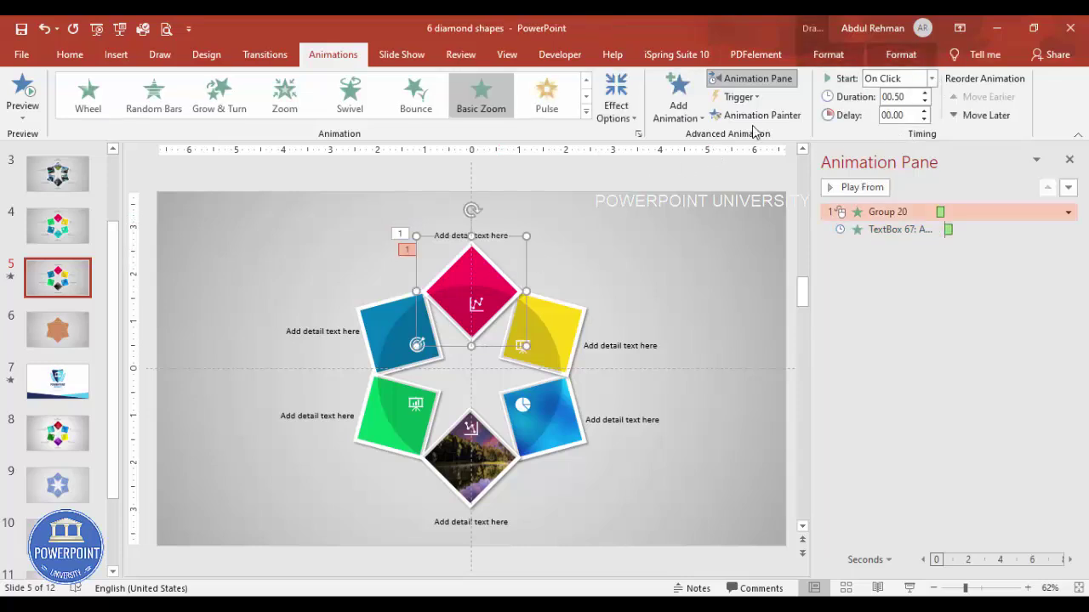
left_click(761, 116)
left_click(571, 328)
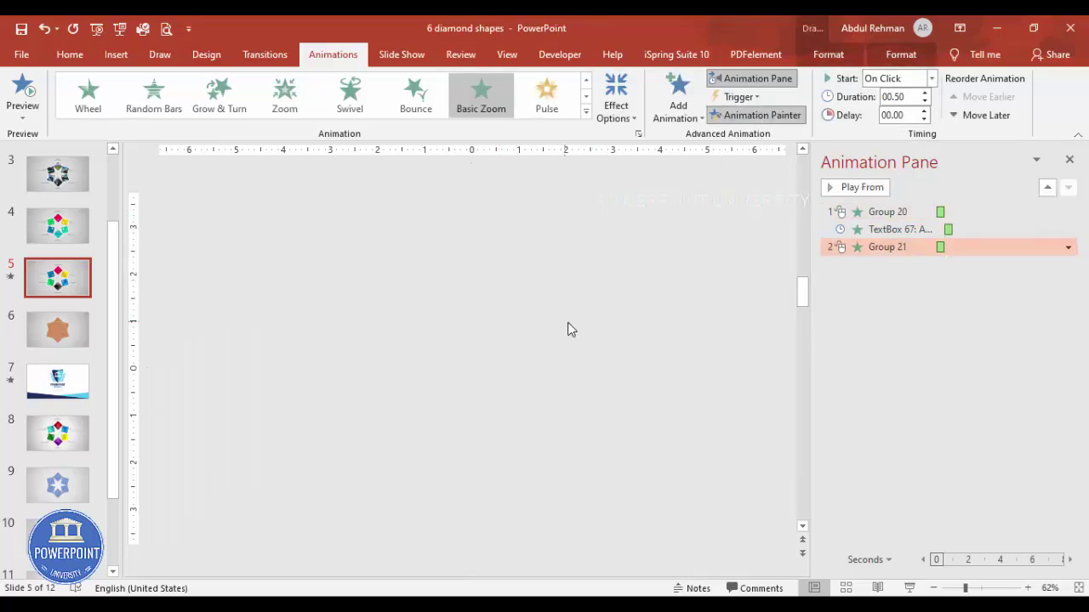
left_click(508, 236)
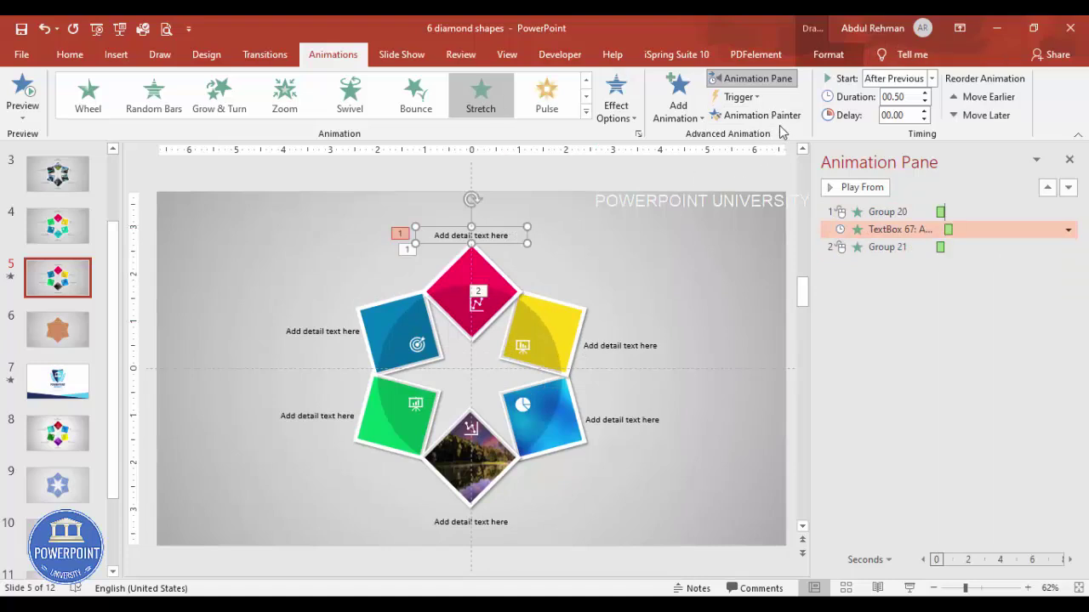
left_click(770, 116)
left_click(634, 348)
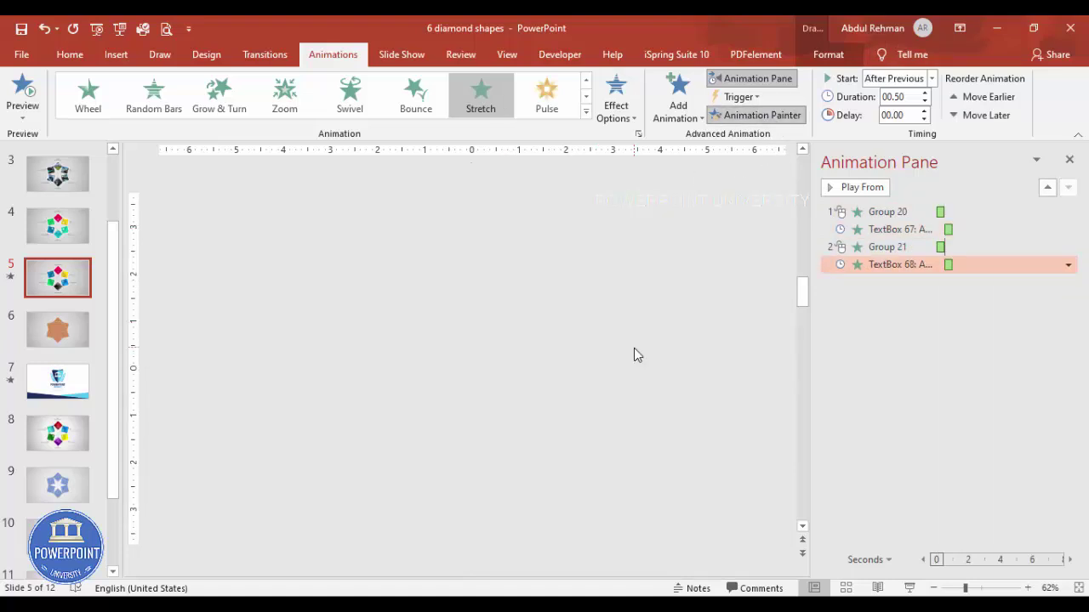
left_click(574, 315)
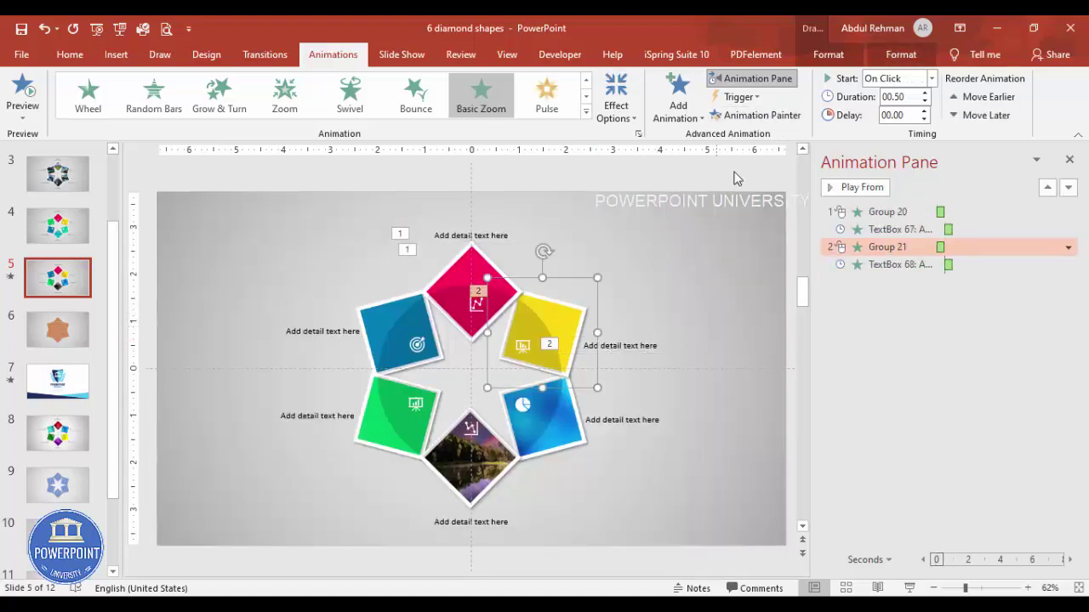
Step: Paint the animations onto the lower-right blue diamond, its label, and the picture diamond
left_click(765, 116)
left_click(569, 420)
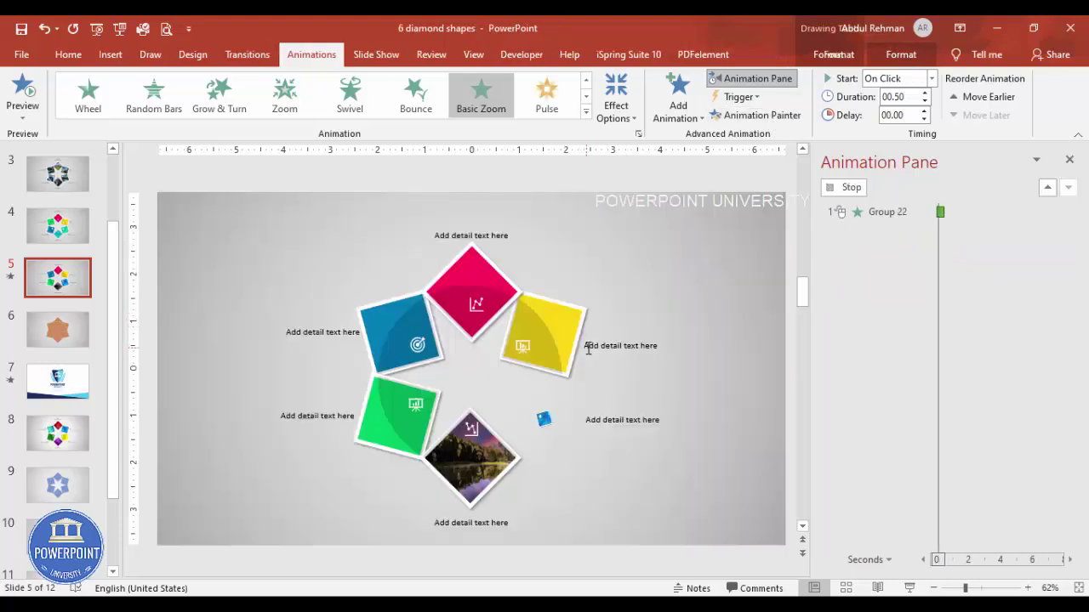
left_click(636, 344)
key("alt+shift+c")
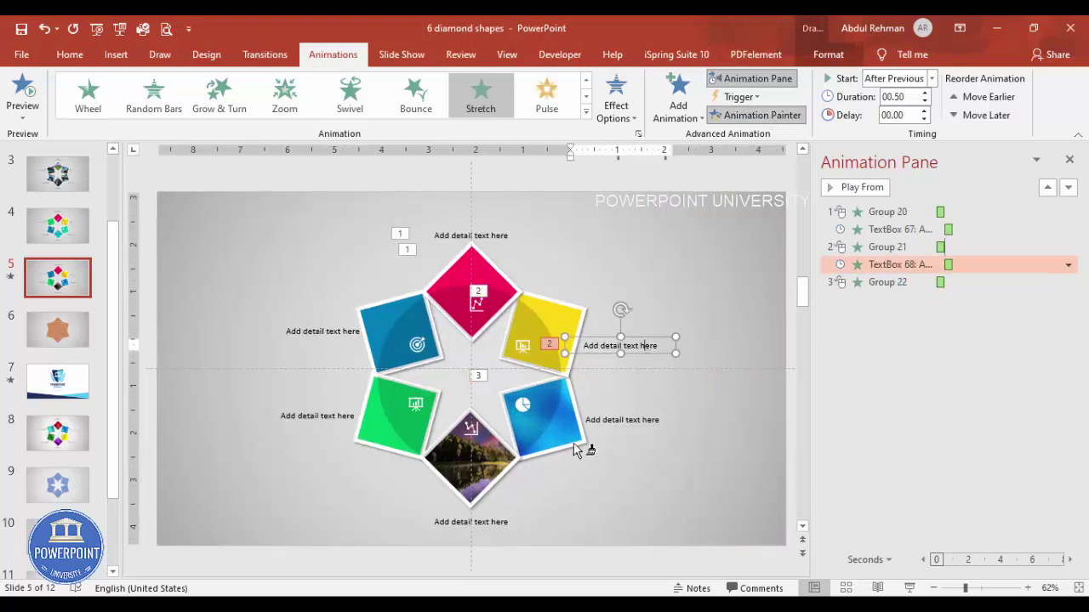
left_click(609, 420)
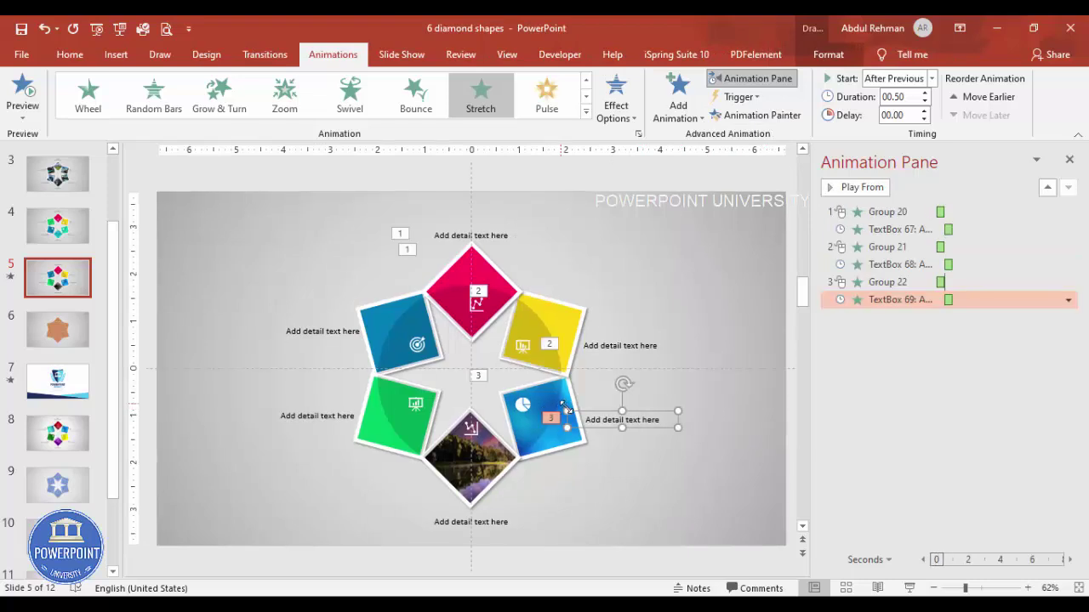
left_click(572, 396)
left_click(762, 115)
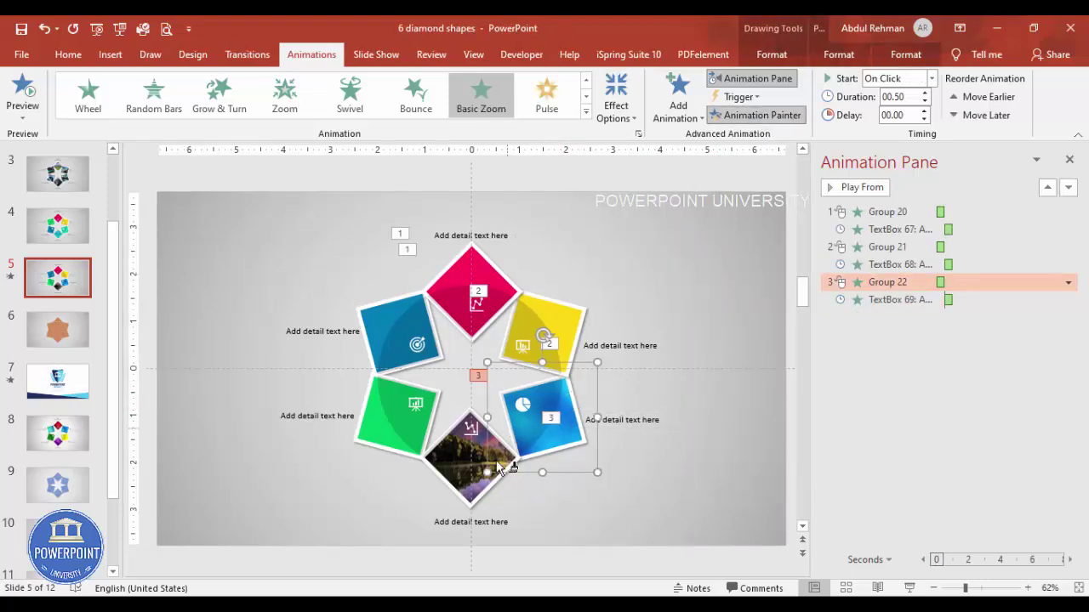
left_click(469, 491)
Step: Copy the label animation to the bottom label and the label left of the green diamond
left_click(609, 422)
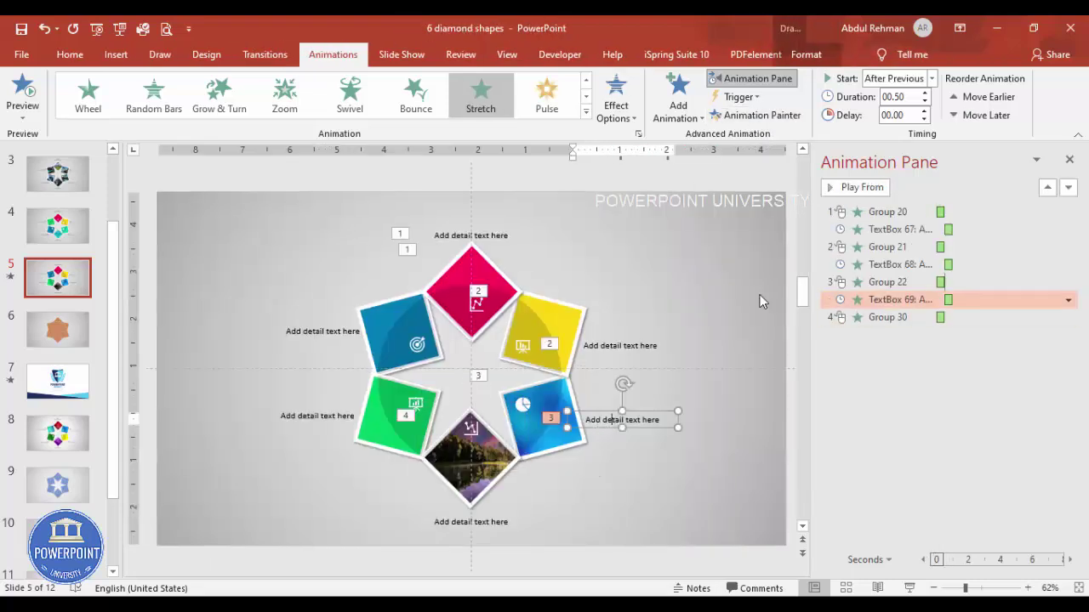
left_click(763, 115)
left_click(491, 529)
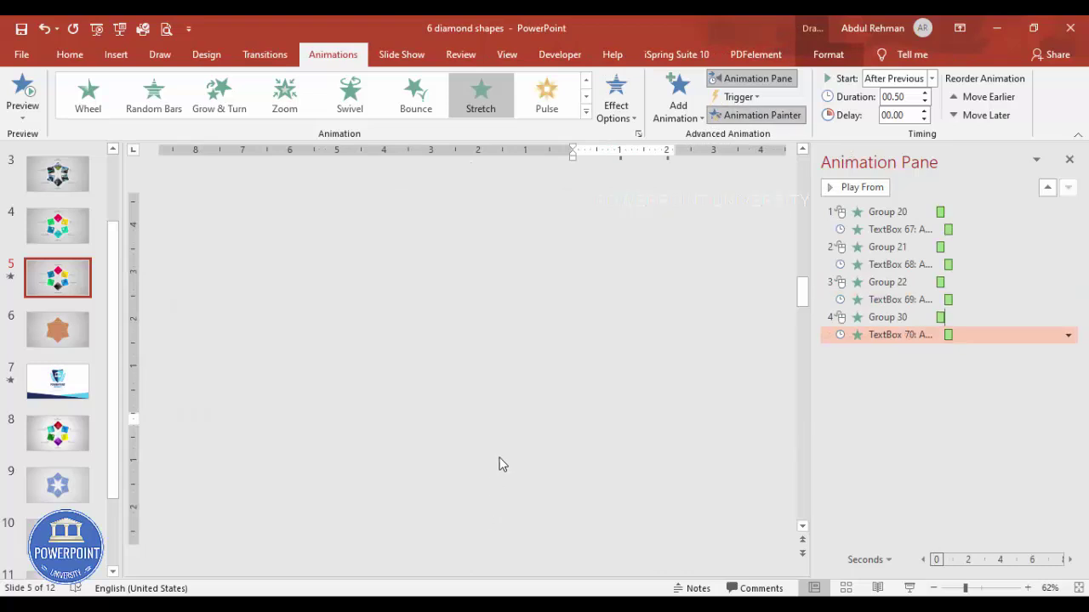
left_click(501, 462)
left_click(796, 115)
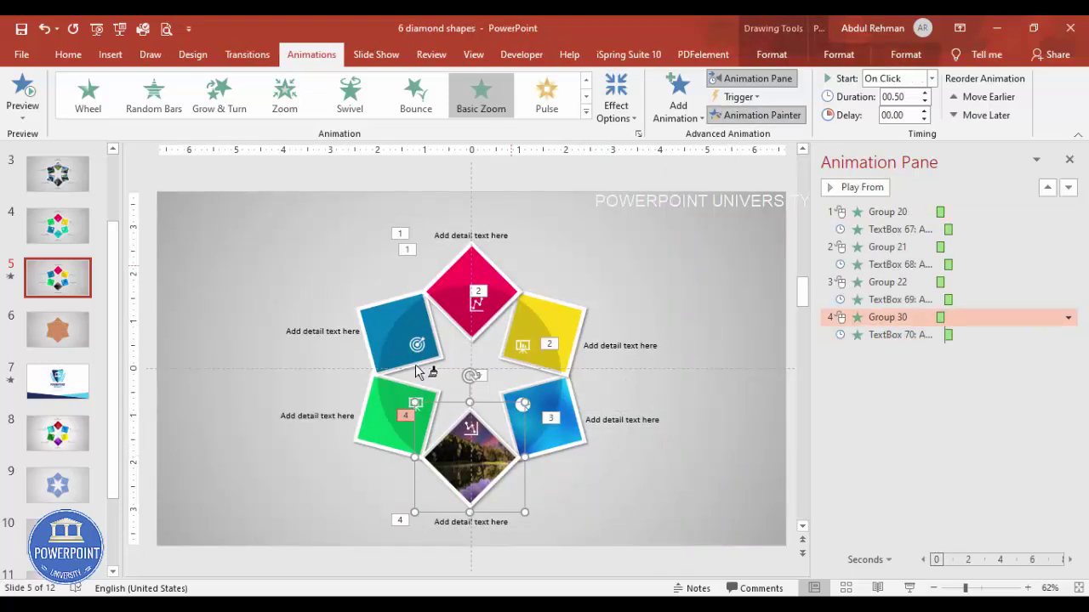
left_click(358, 430)
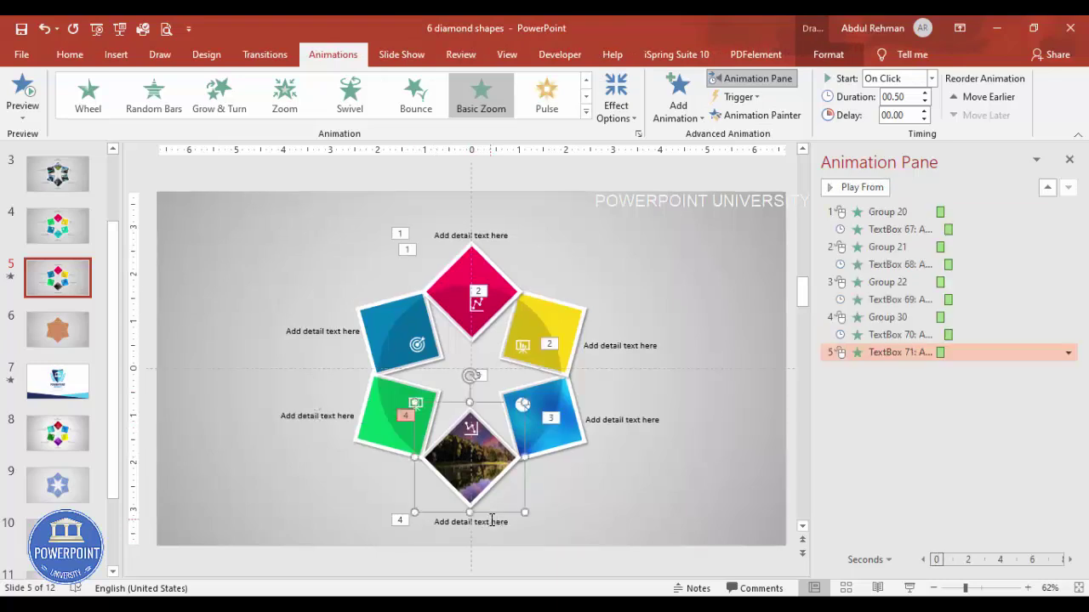
left_click(757, 118)
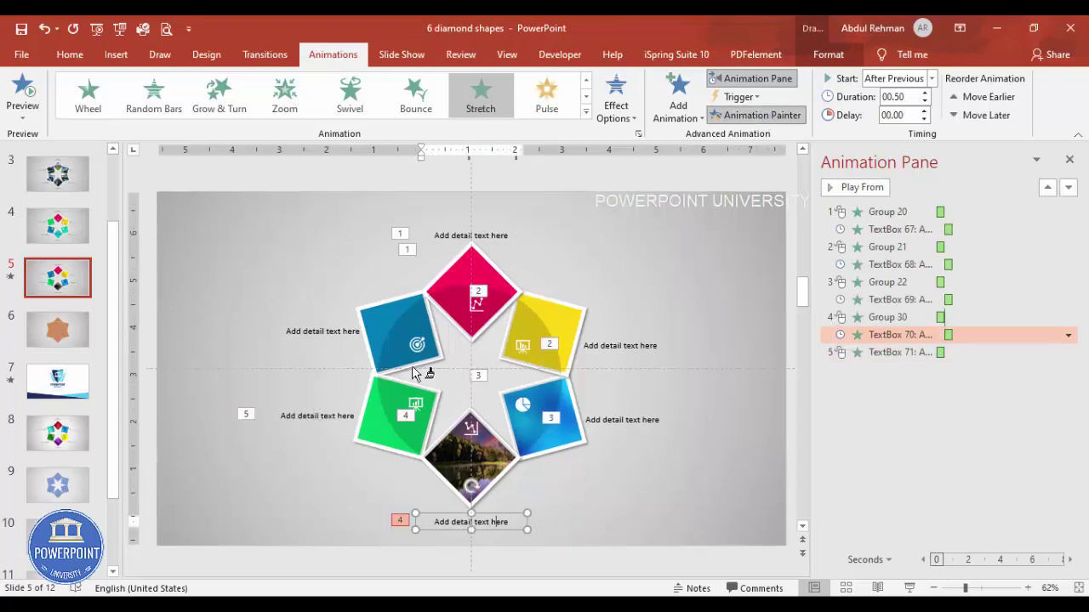
left_click(334, 424)
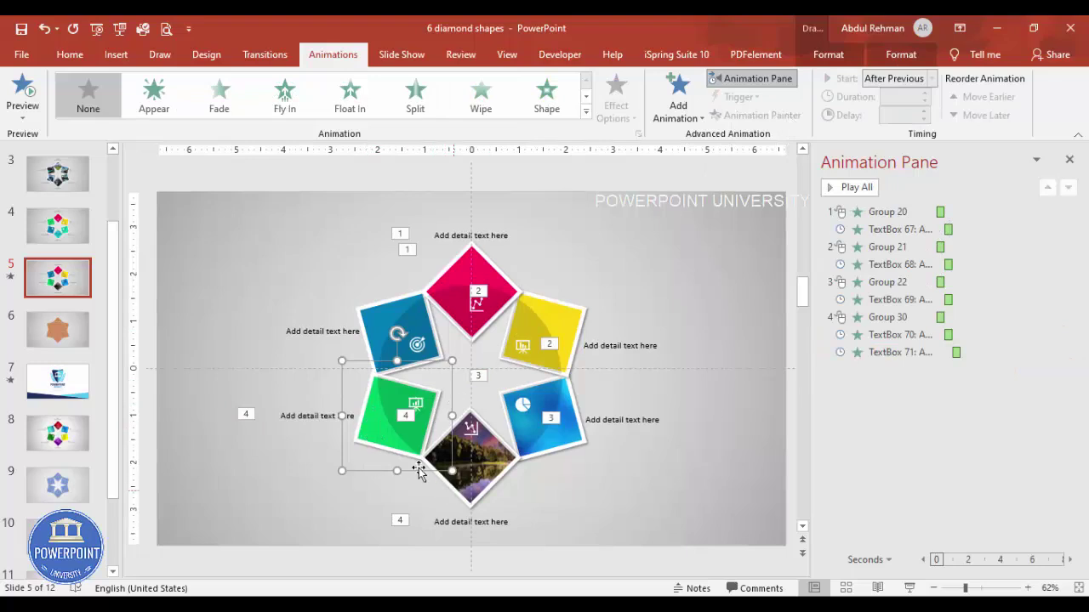
Step: Delete the misplaced animation on the left label beside the green diamond
left_click(386, 433)
left_click(582, 501)
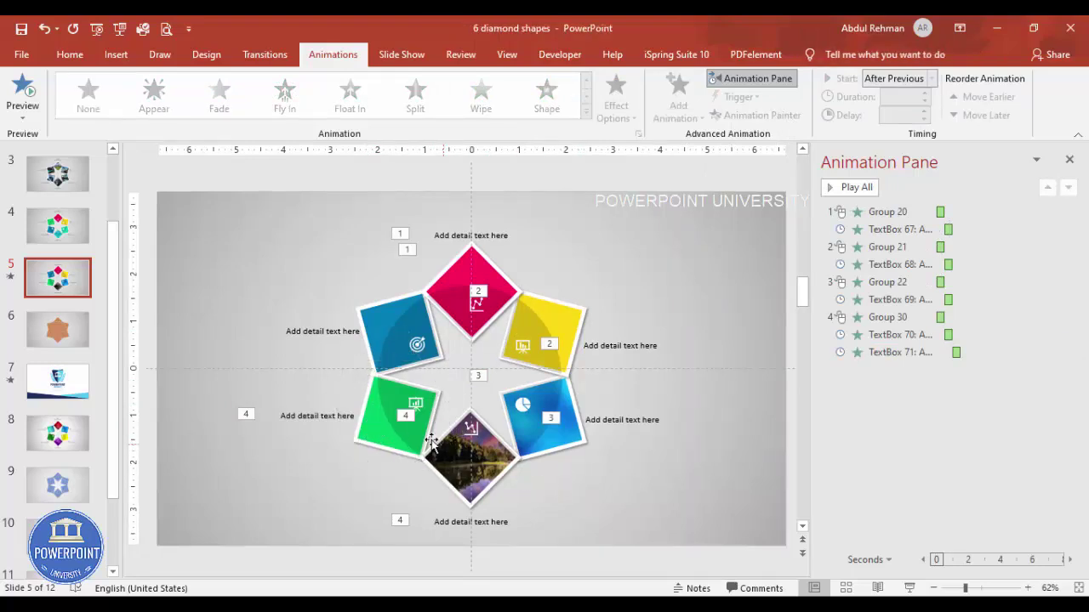
left_click(435, 476)
left_click(357, 435)
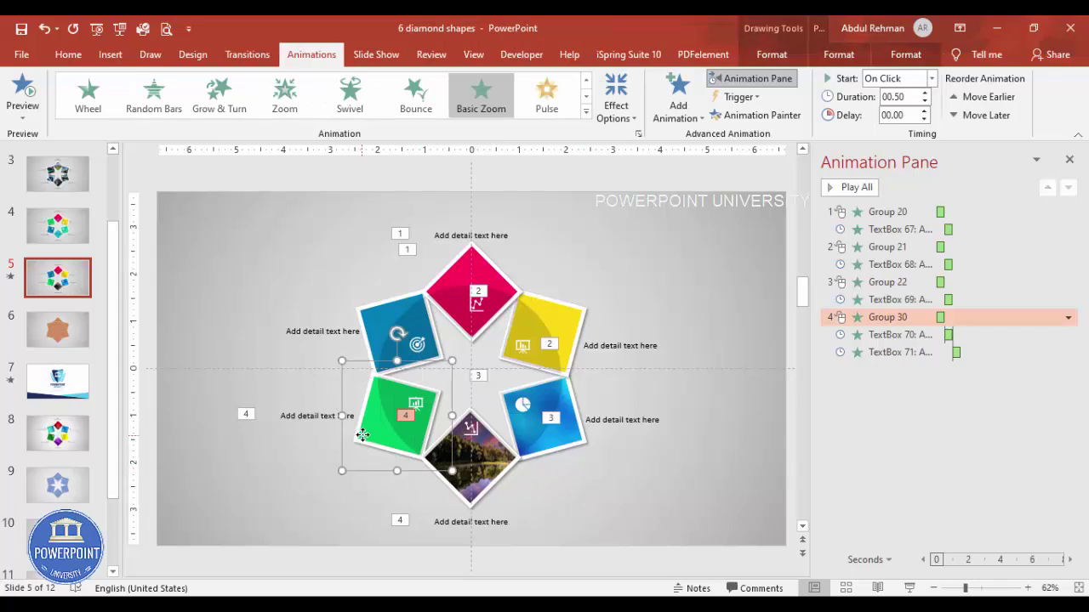
left_click(291, 415)
left_click(910, 353)
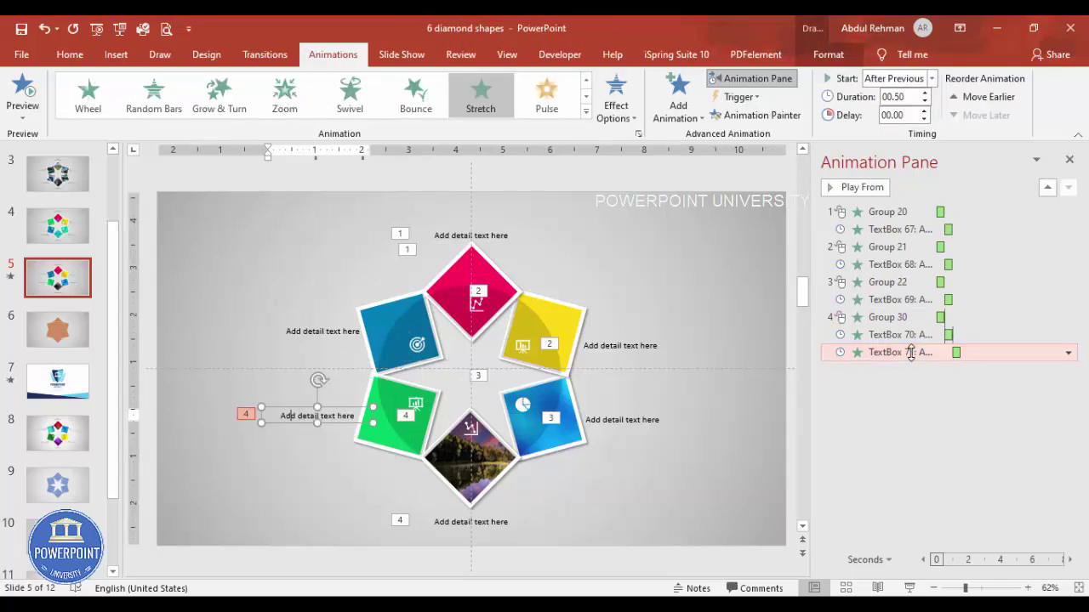
key("Delete")
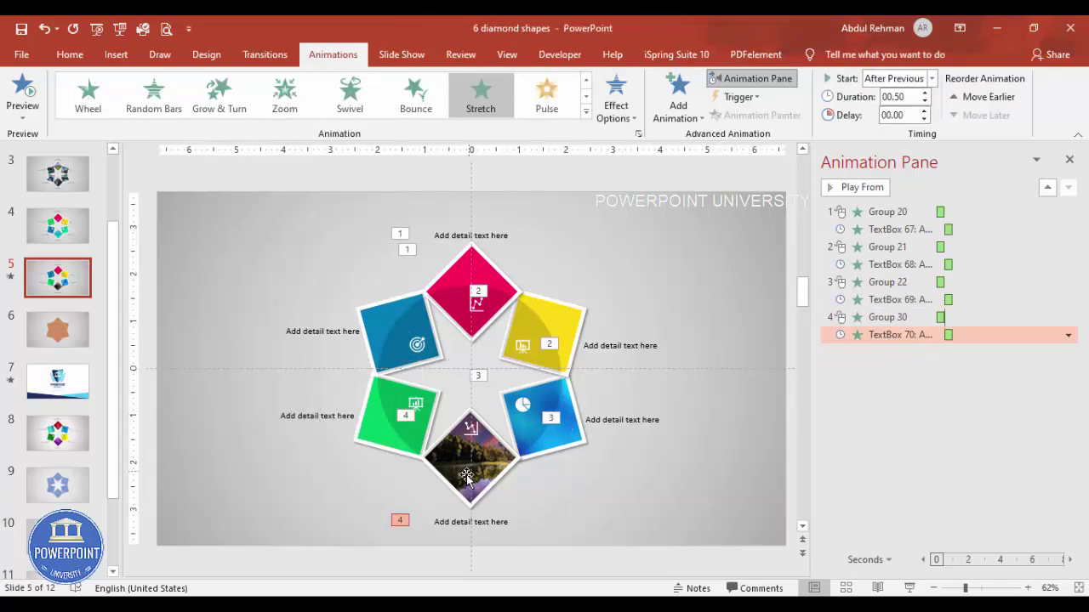
Step: Copy the picture diamond's animation to the green diamond and the bottom label's animation to its label
left_click(466, 476)
left_click(740, 115)
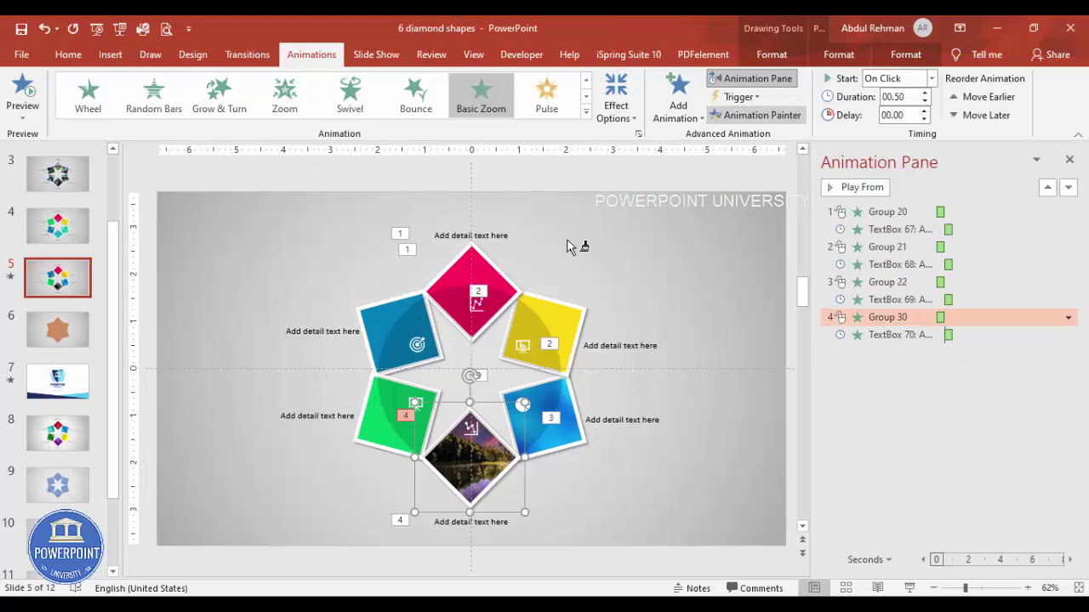
left_click(395, 413)
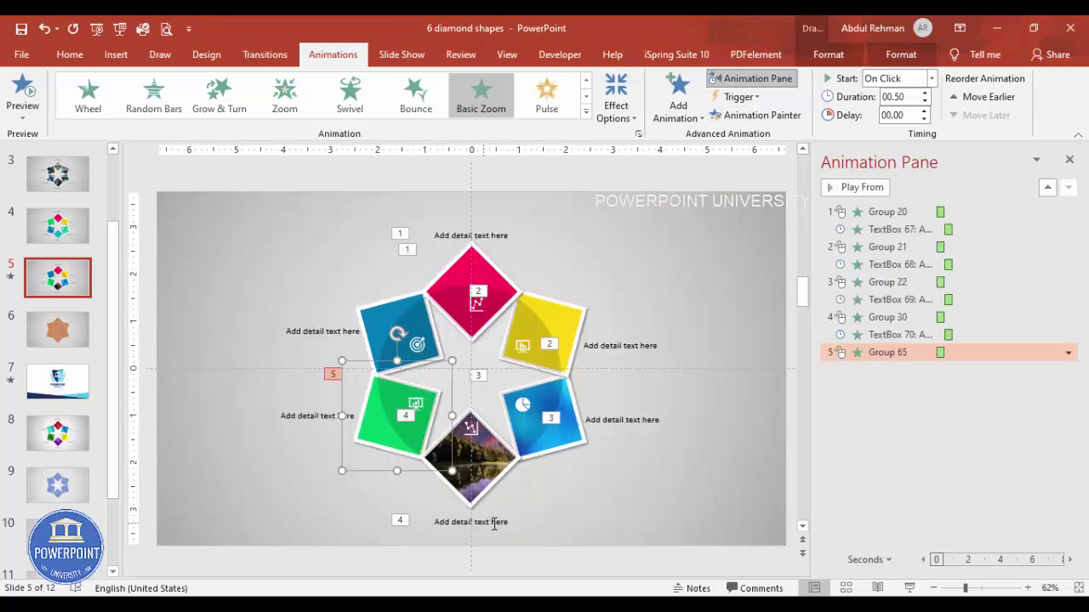
left_click(496, 522)
double_click(761, 115)
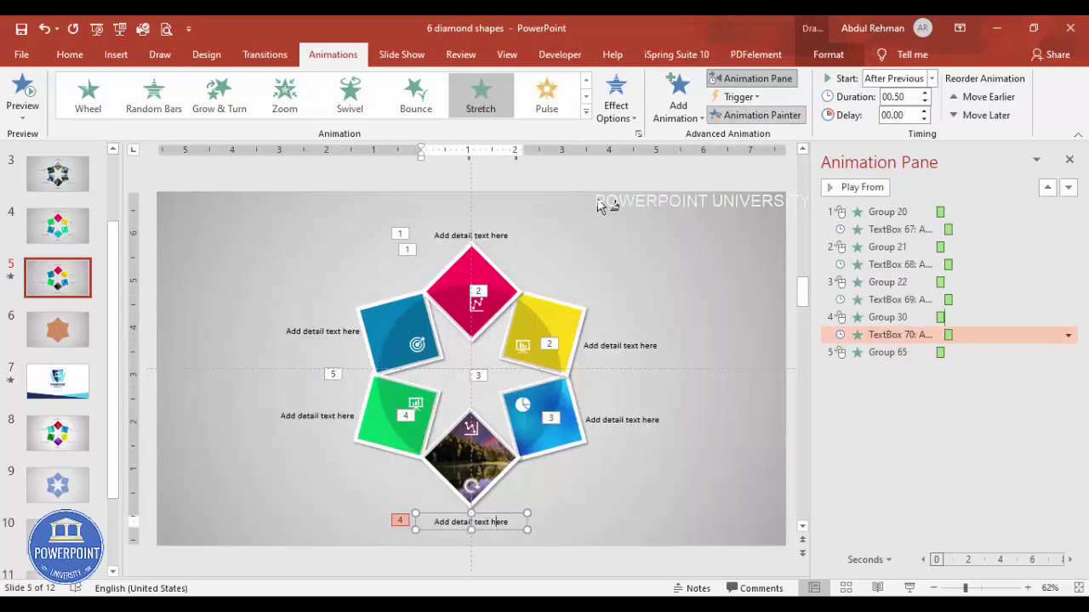
left_click(317, 417)
Step: Paint the animations onto the upper-left blue diamond and its label, then preview the whole sequence
left_click(382, 440)
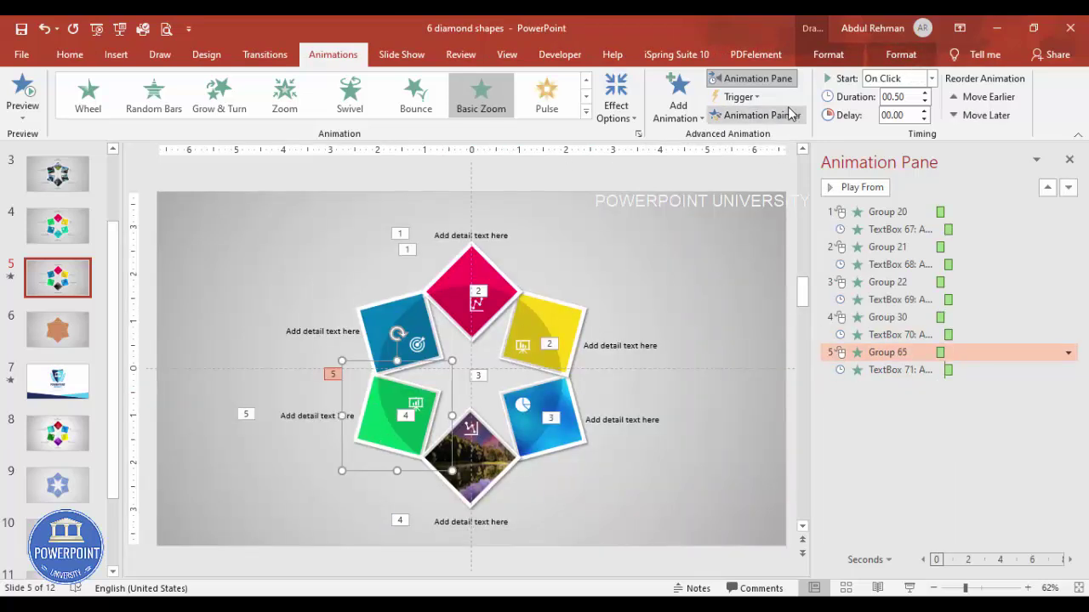
left_click(371, 320)
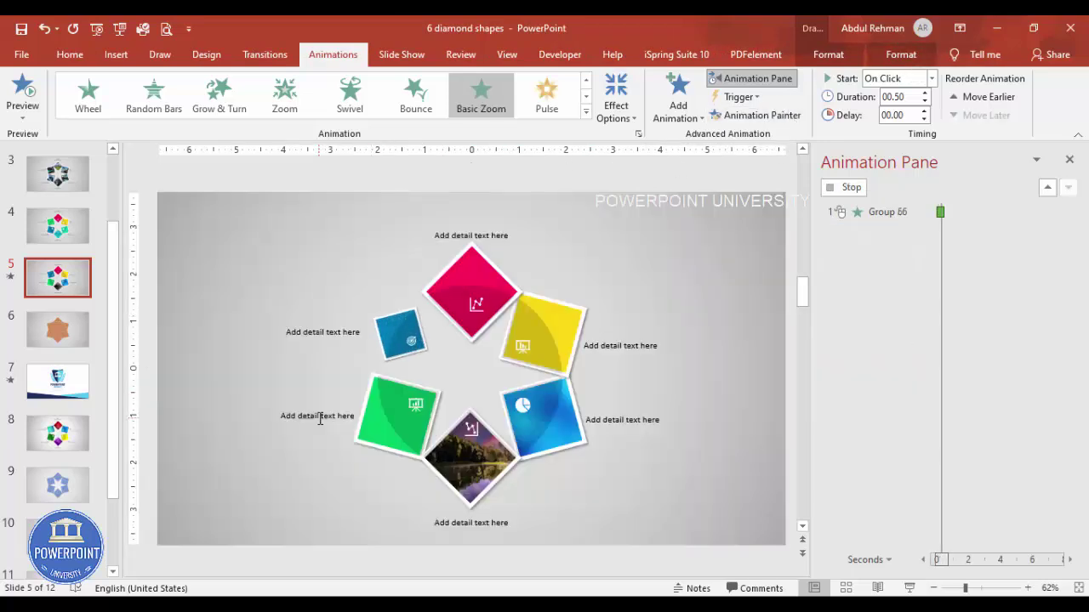
left_click(323, 416)
double_click(762, 115)
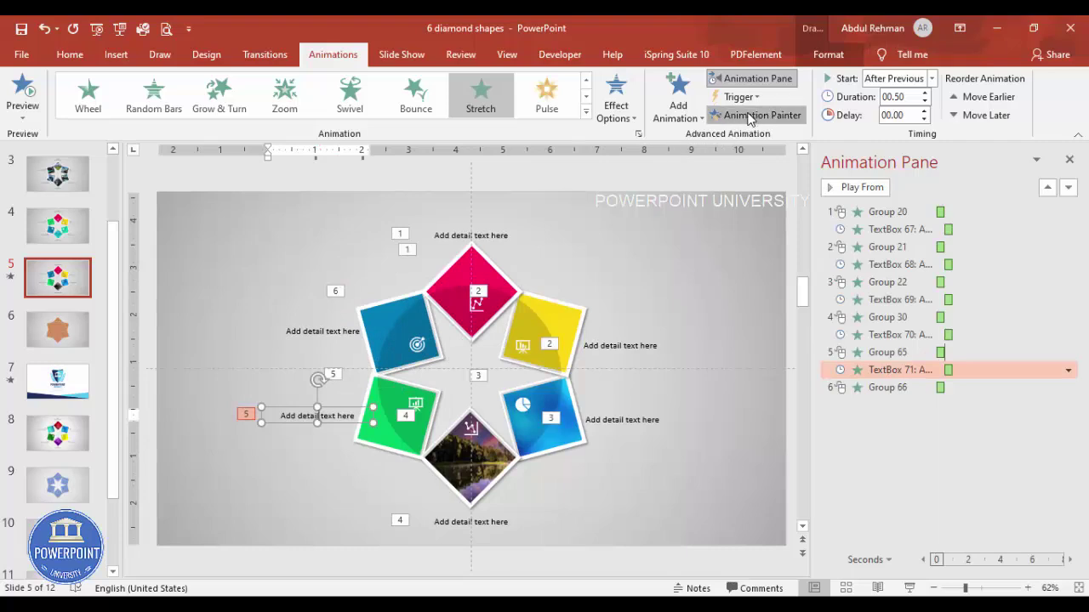
left_click(345, 331)
left_click(734, 297)
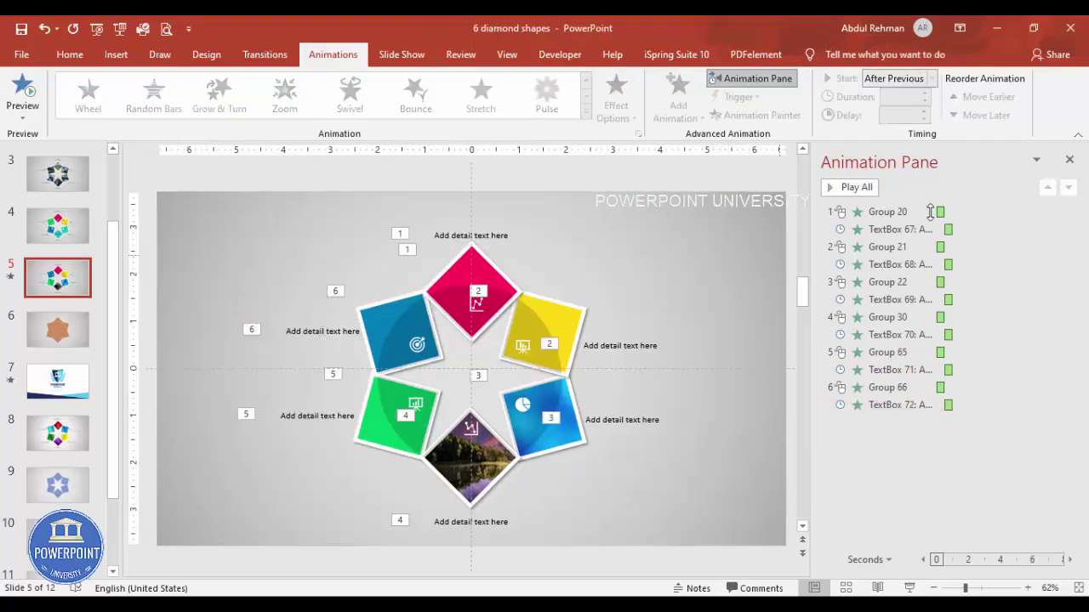
left_click(855, 189)
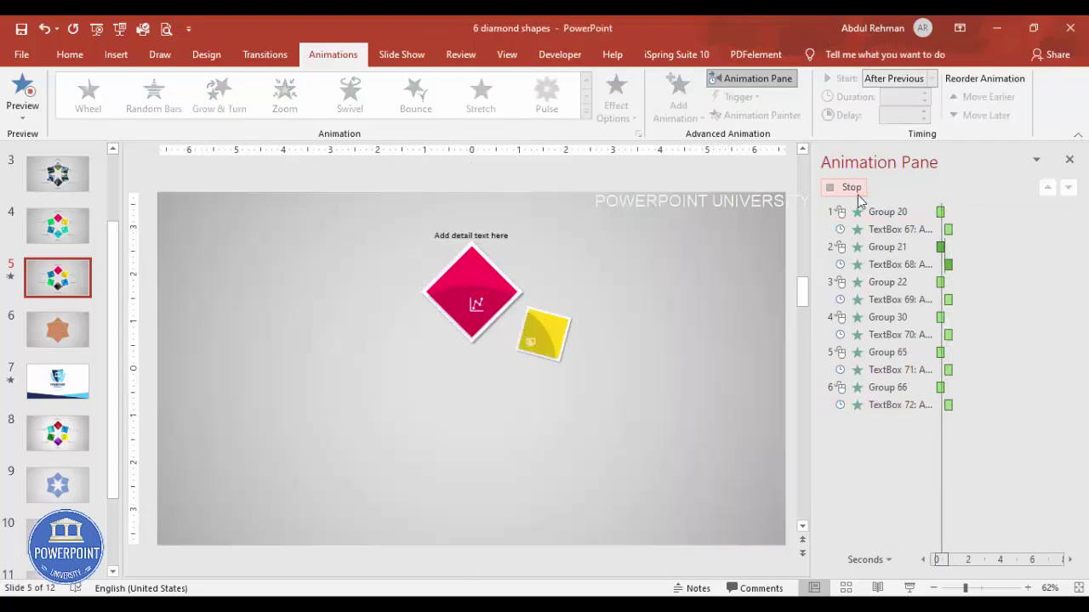